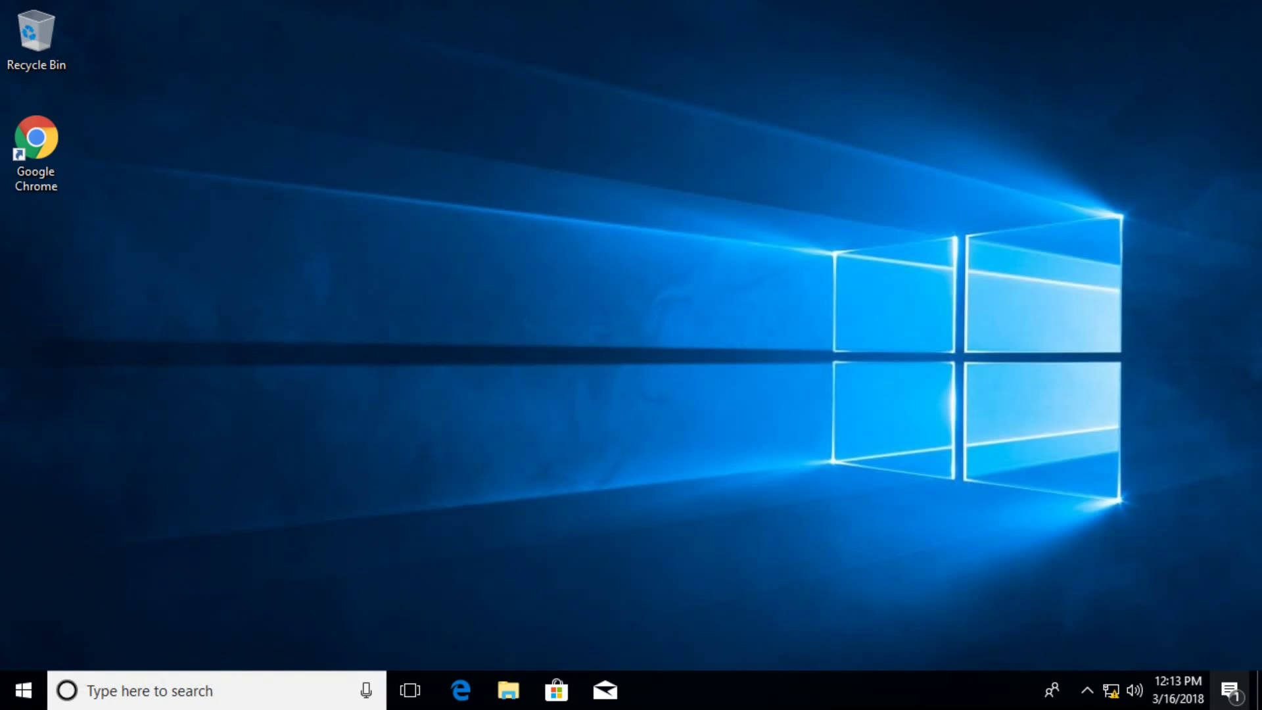
pyautogui.click(36, 148)
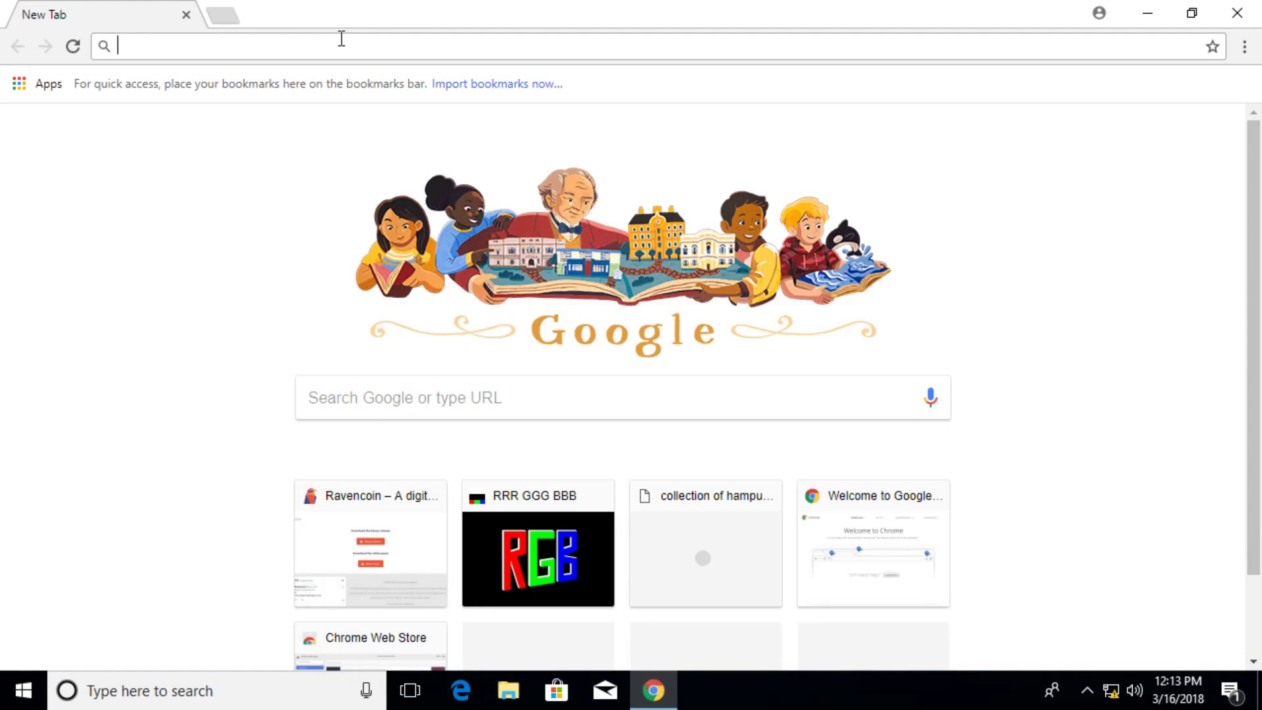
pyautogui.write('https://substratum.net/')
pyautogui.press('Return')
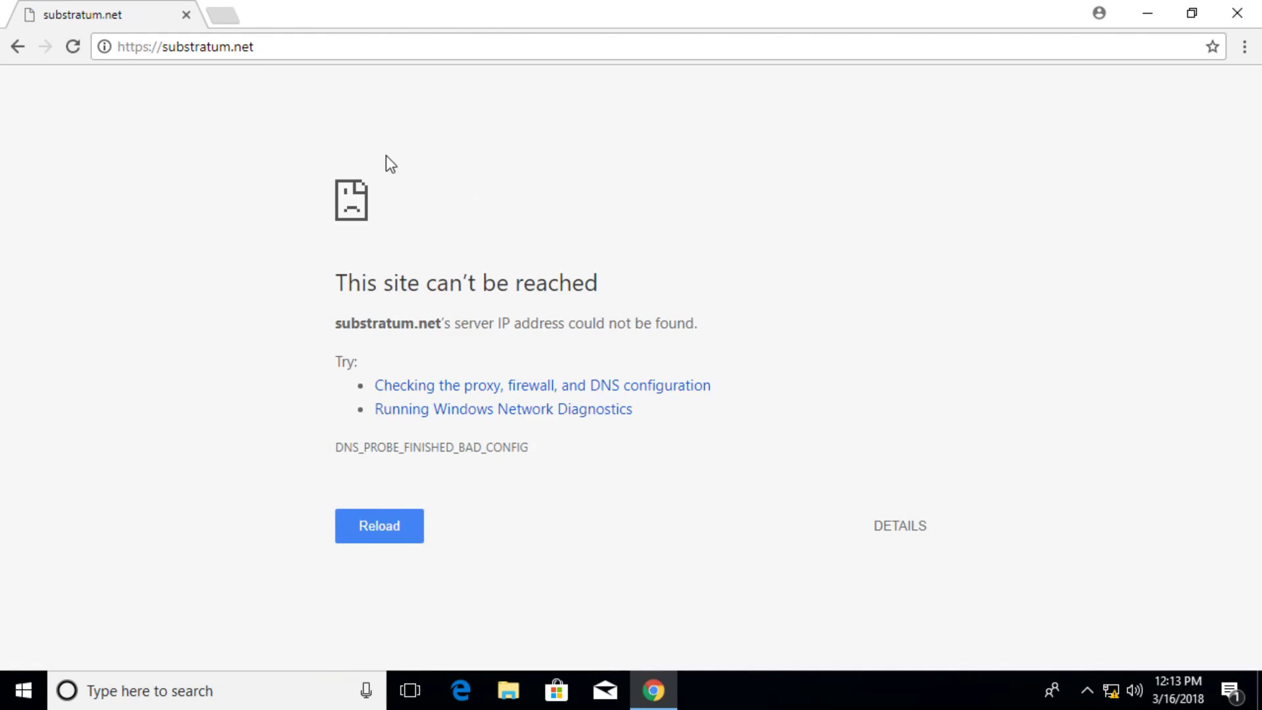
pyautogui.click(1238, 15)
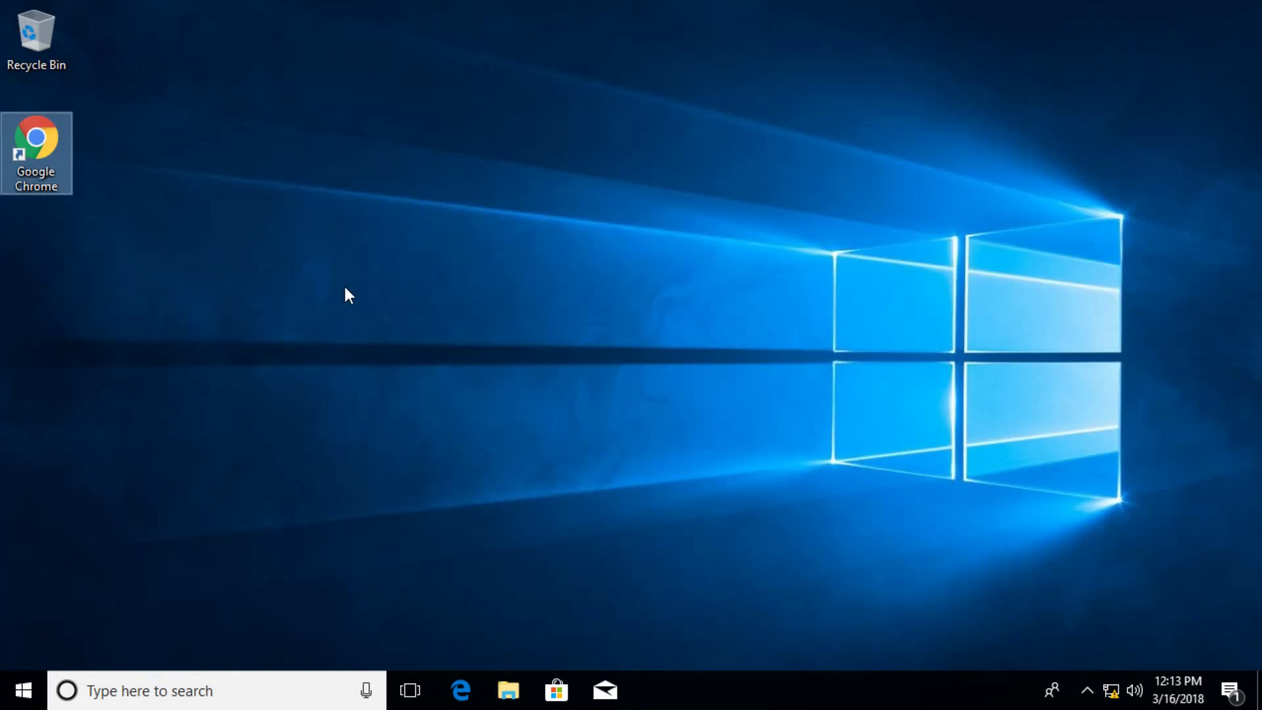
pyautogui.click(371, 469)
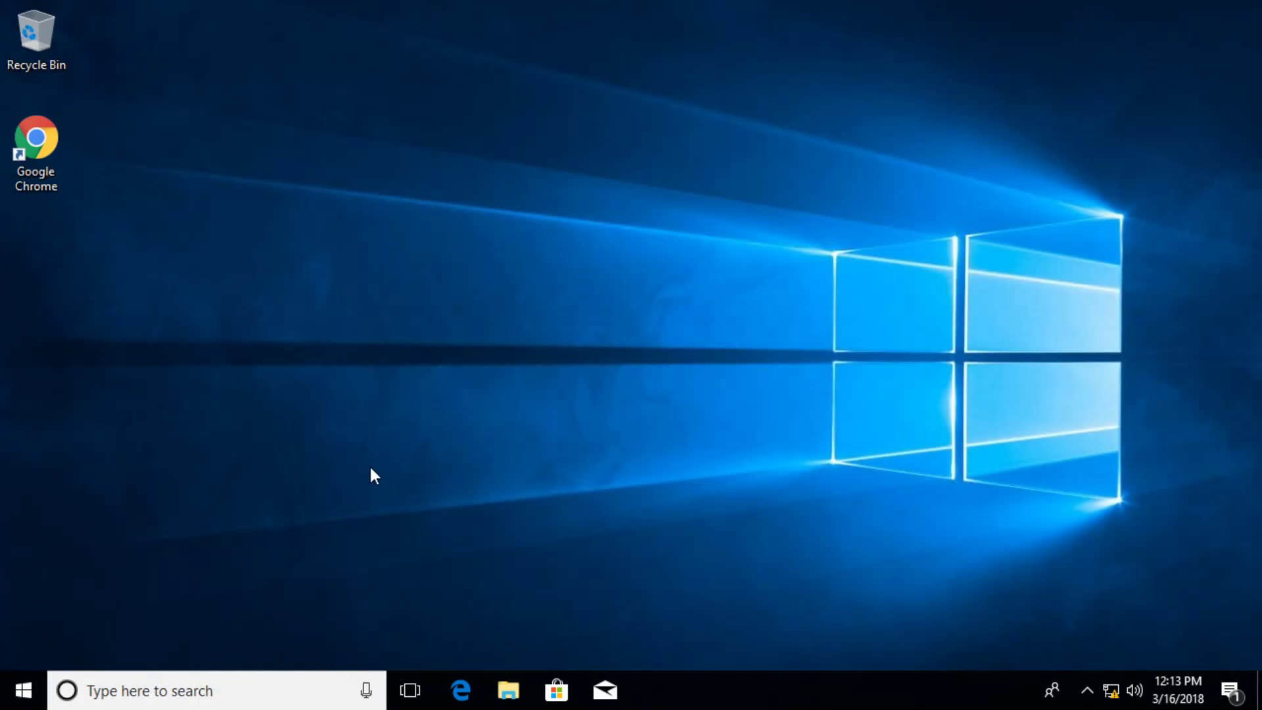
# Step: Browse This PC to Local Disk (C:) and open C:\Substratum, which holds node
pyautogui.click(508, 690)
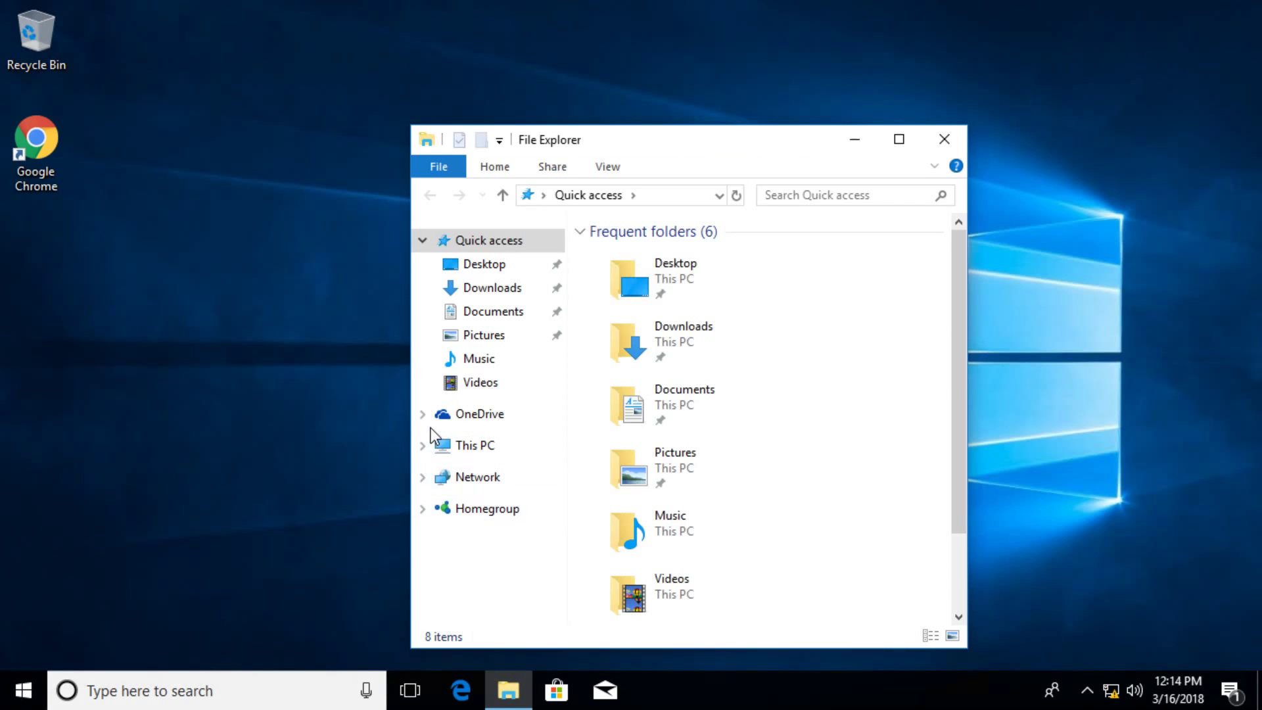
pyautogui.click(444, 450)
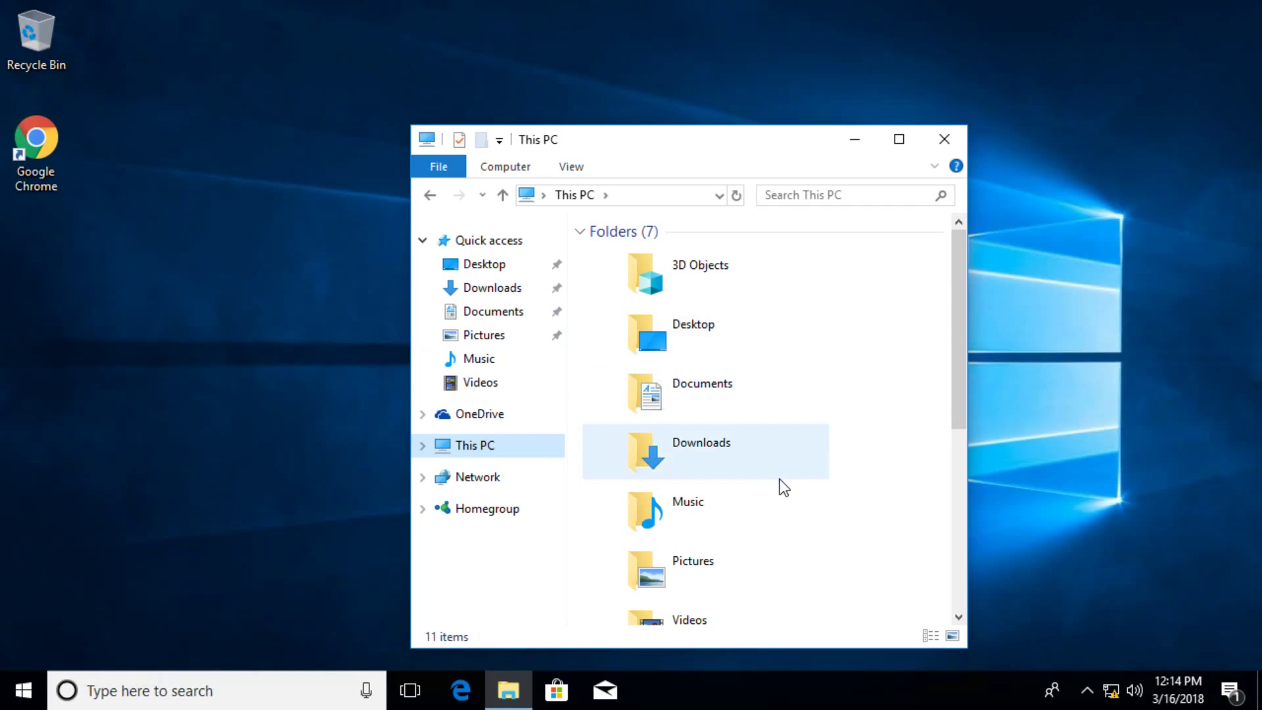
pyautogui.scroll(-5, 783, 486)
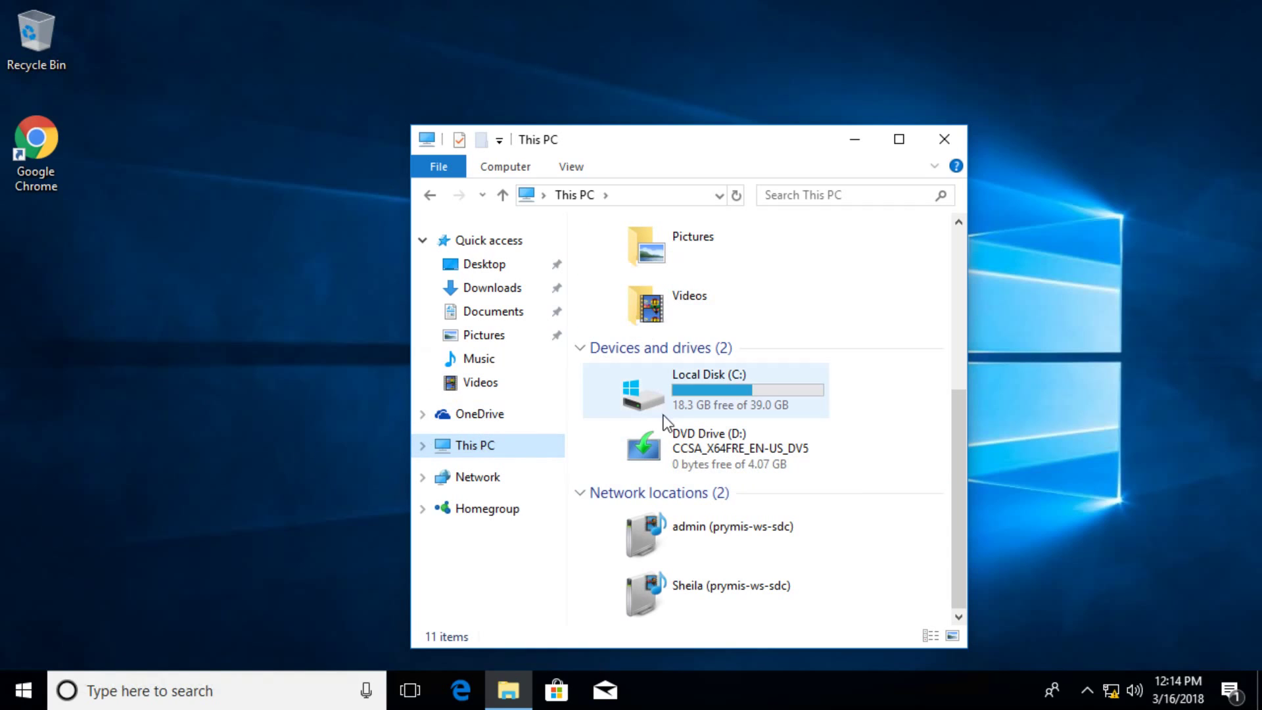
pyautogui.doubleClick(681, 401)
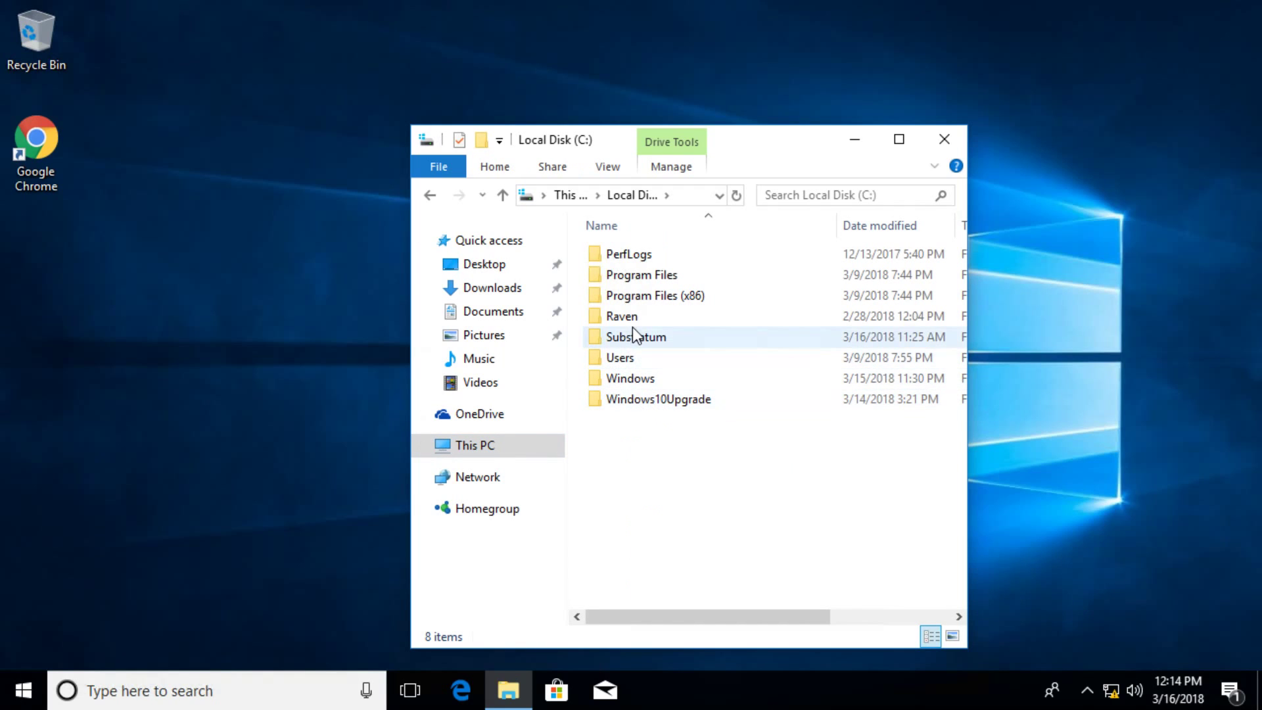
pyautogui.doubleClick(631, 337)
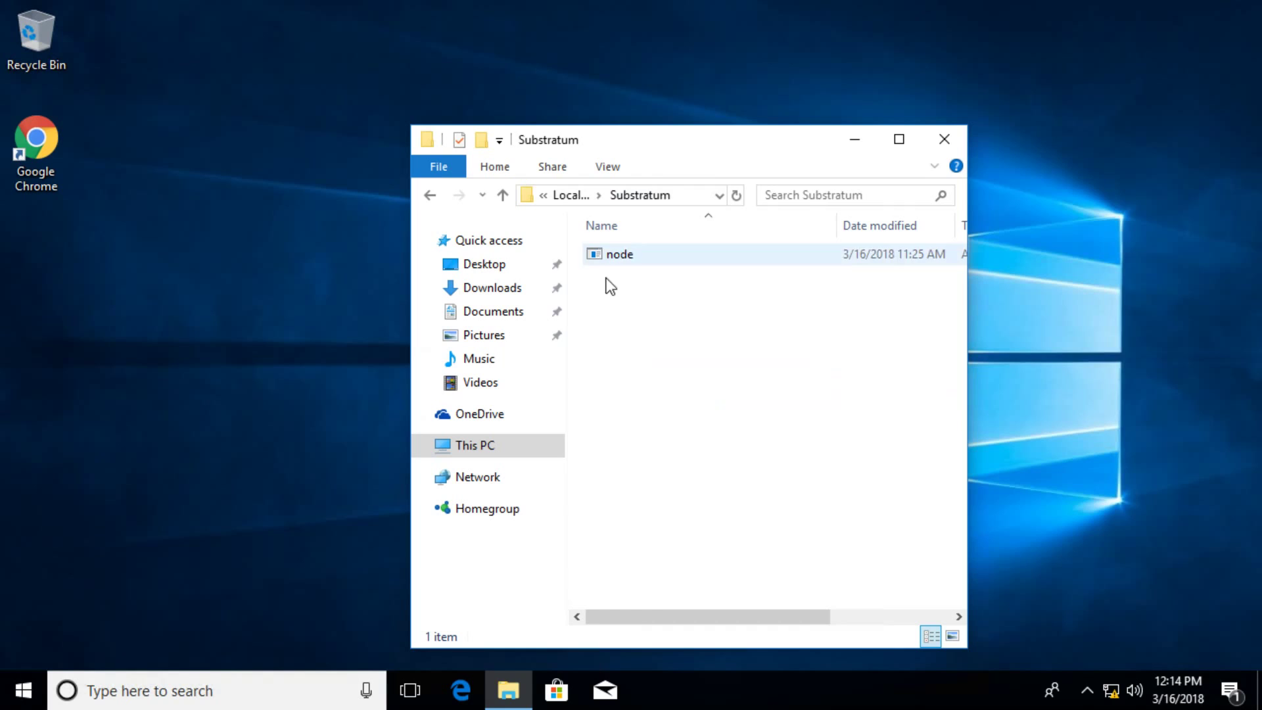
pyautogui.click(689, 196)
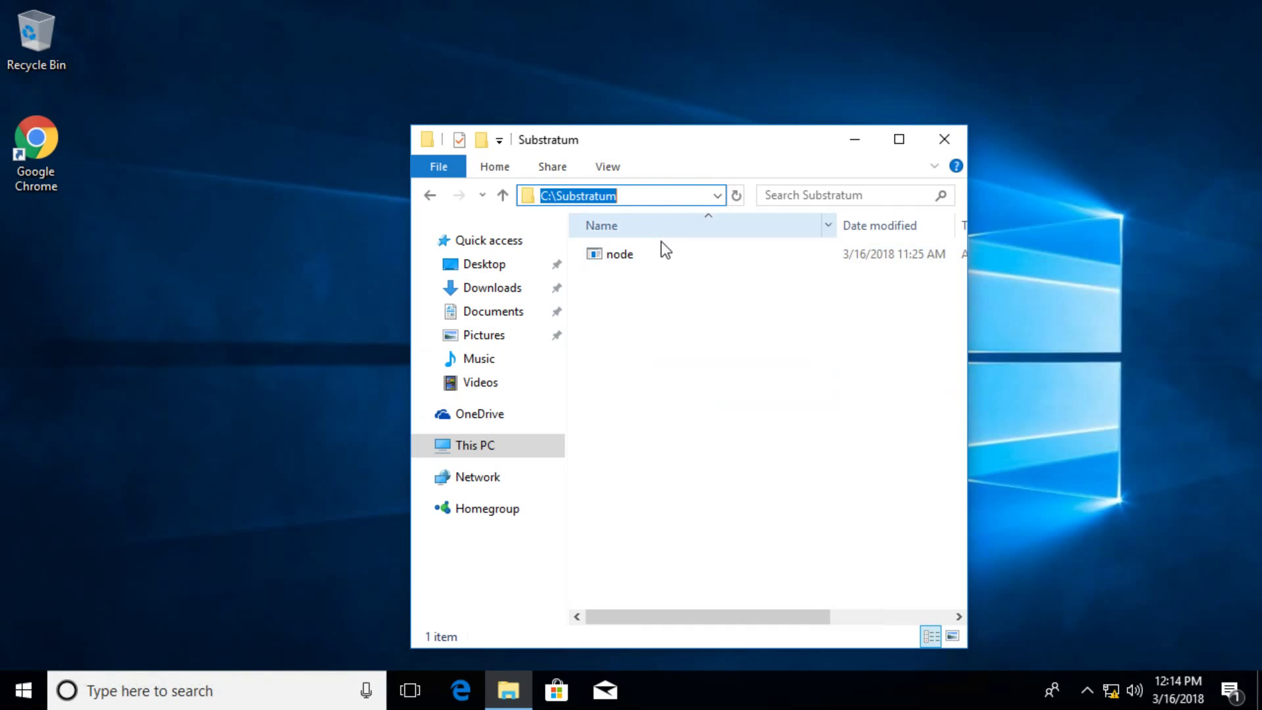
pyautogui.click(626, 257)
pyautogui.click(732, 426)
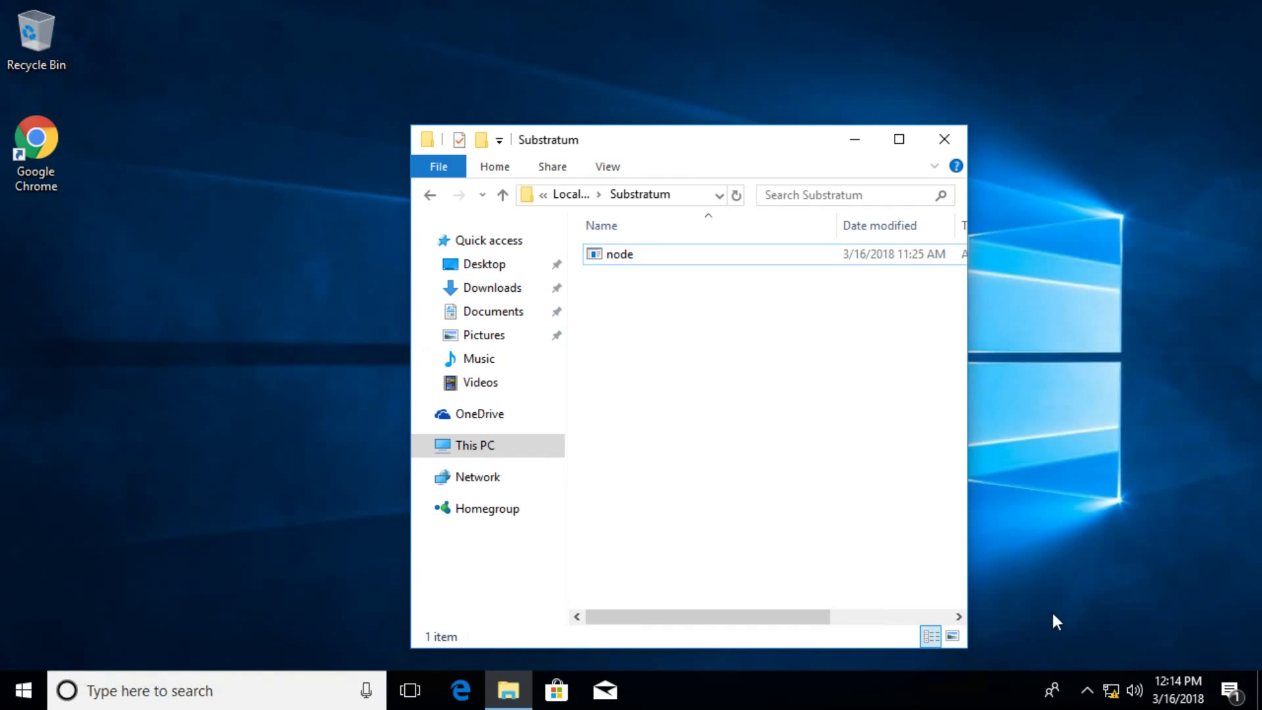
# Step: Go from the network tray icon through Ethernet settings to the adapter list
pyautogui.rightClick(1117, 694)
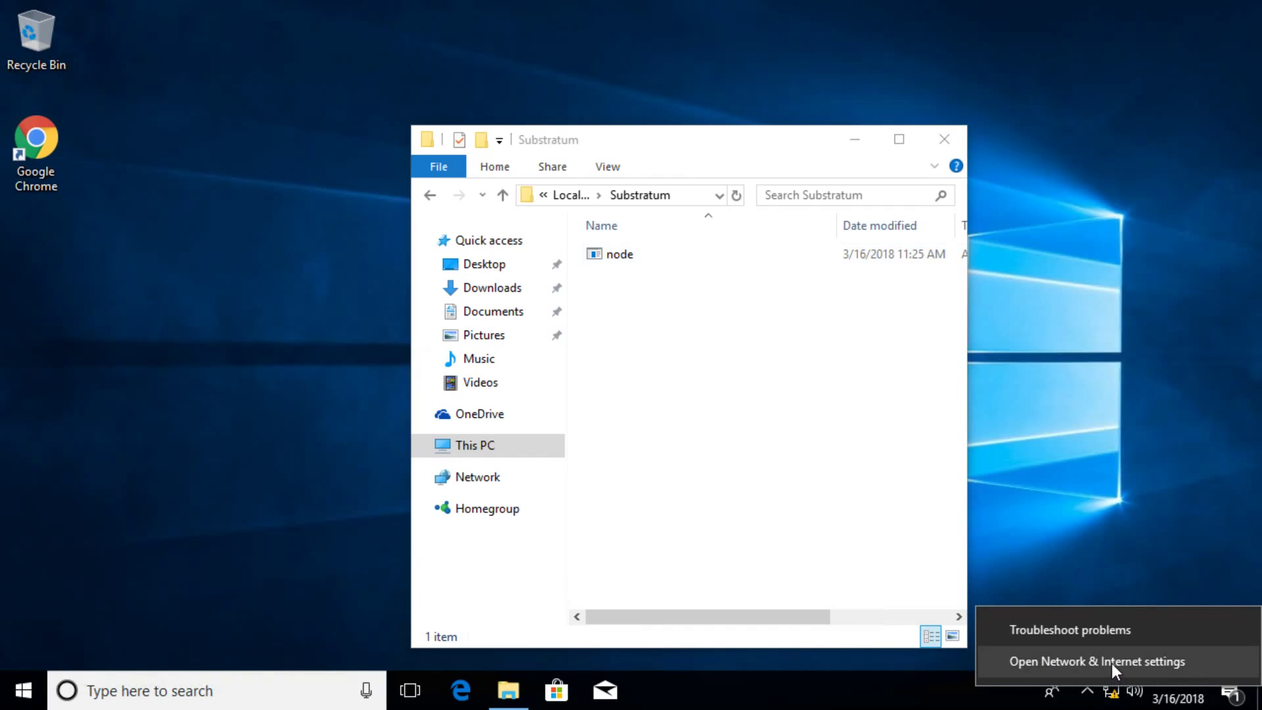
pyautogui.click(1110, 664)
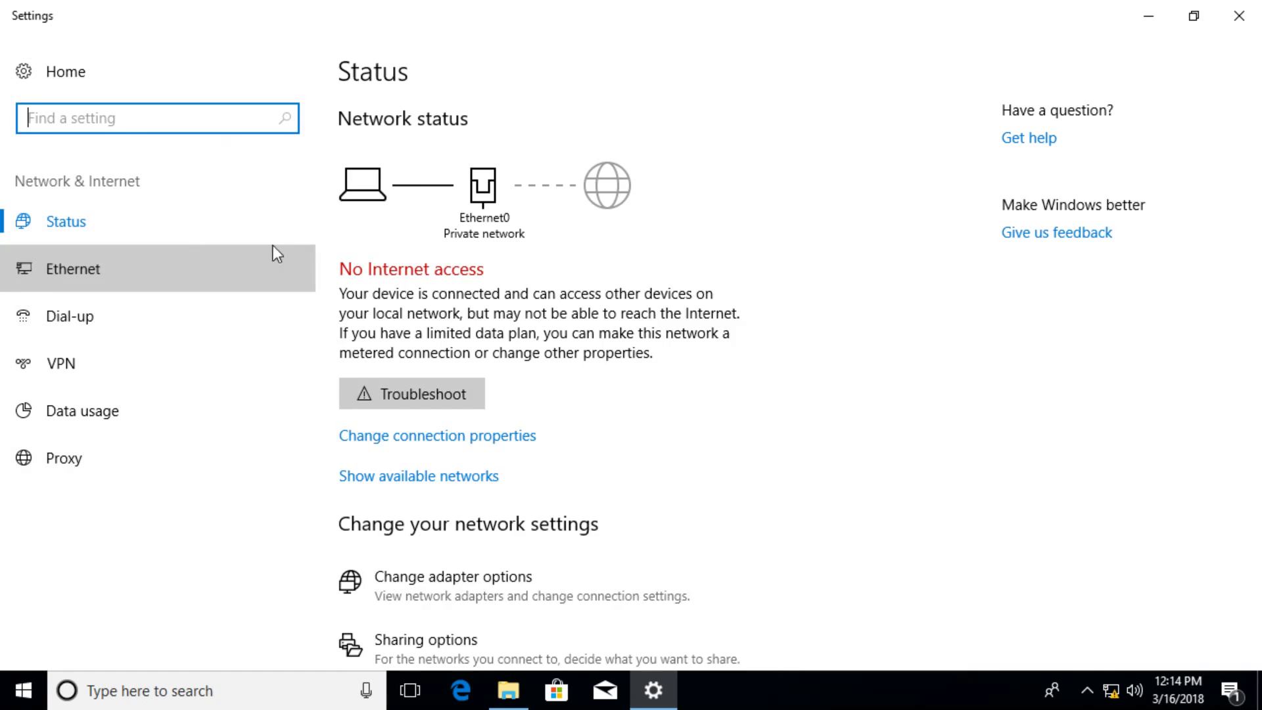
pyautogui.click(256, 263)
pyautogui.click(1025, 141)
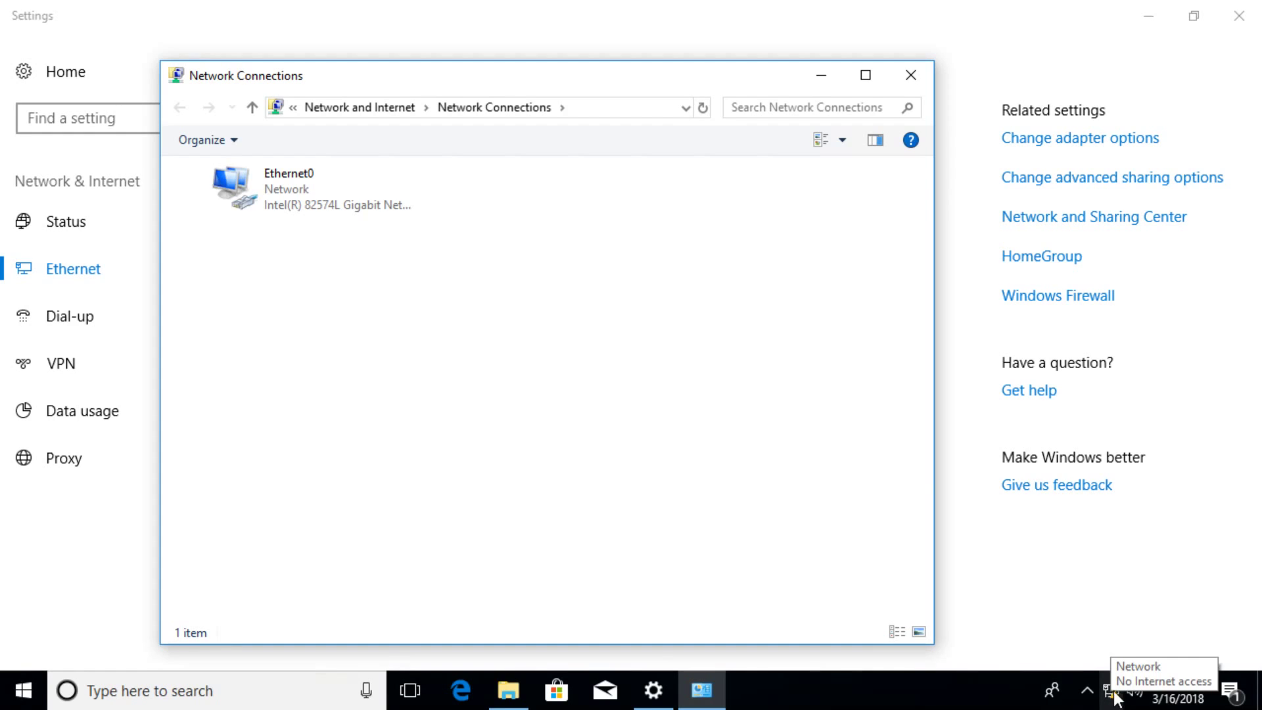
# Step: Open Ethernet0's TCP/IPv4 properties, showing preferred DNS server 127.0.0.1
pyautogui.doubleClick(269, 195)
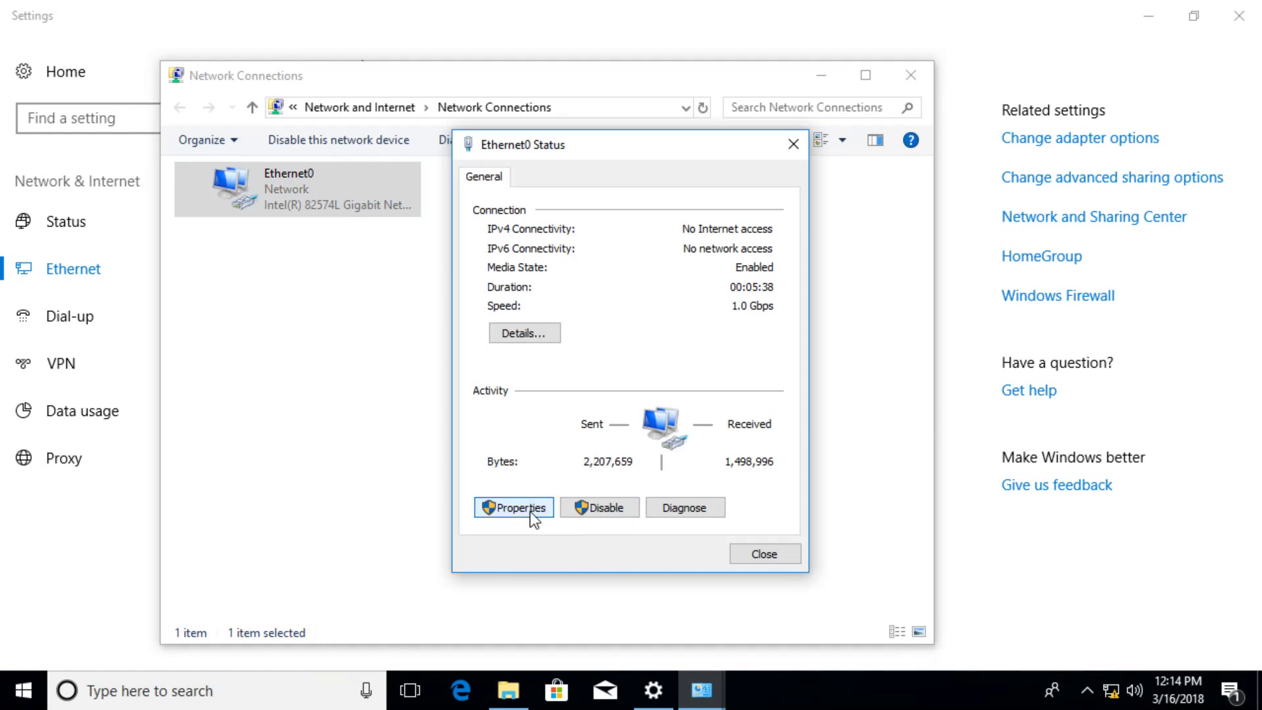
pyautogui.click(530, 511)
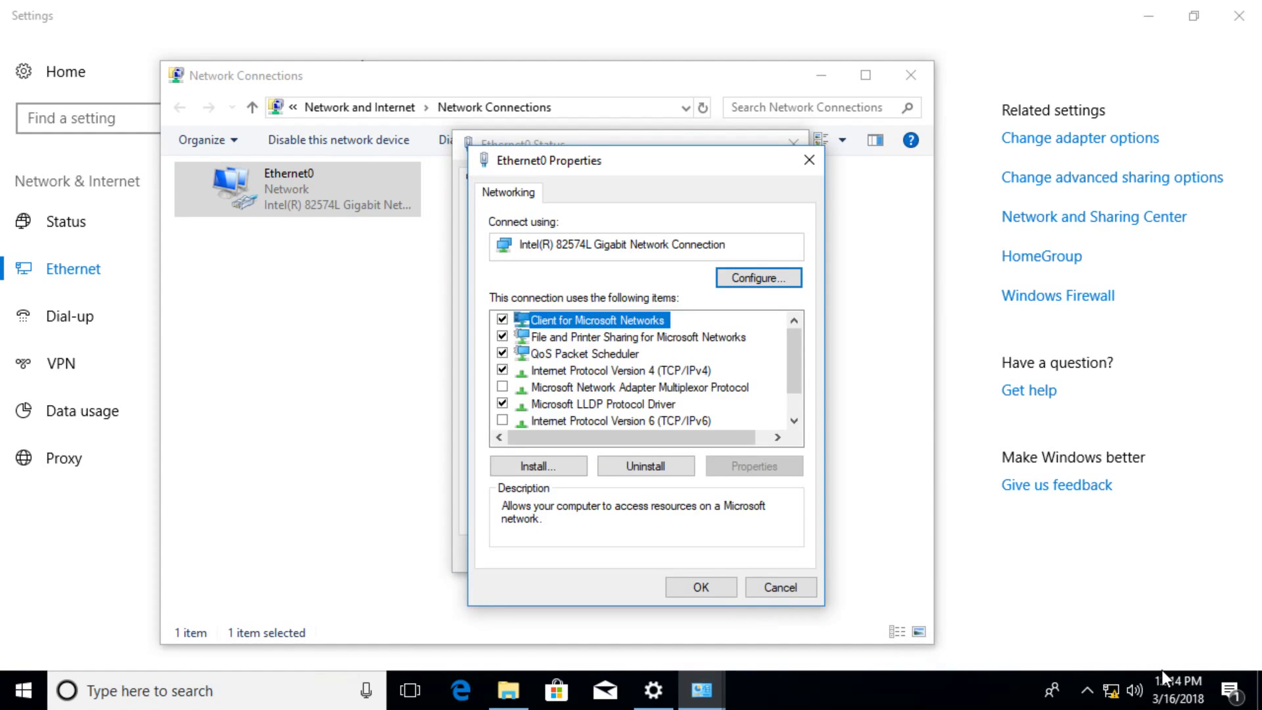
pyautogui.click(659, 369)
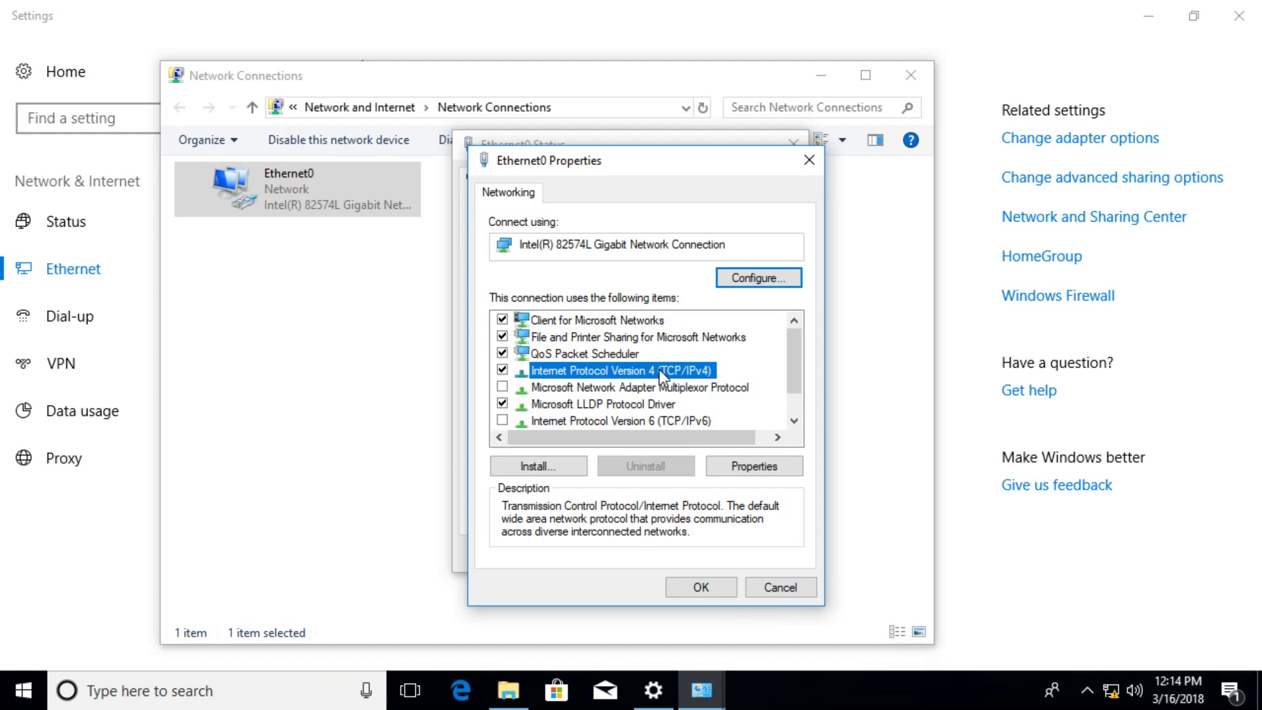
pyautogui.doubleClick(660, 369)
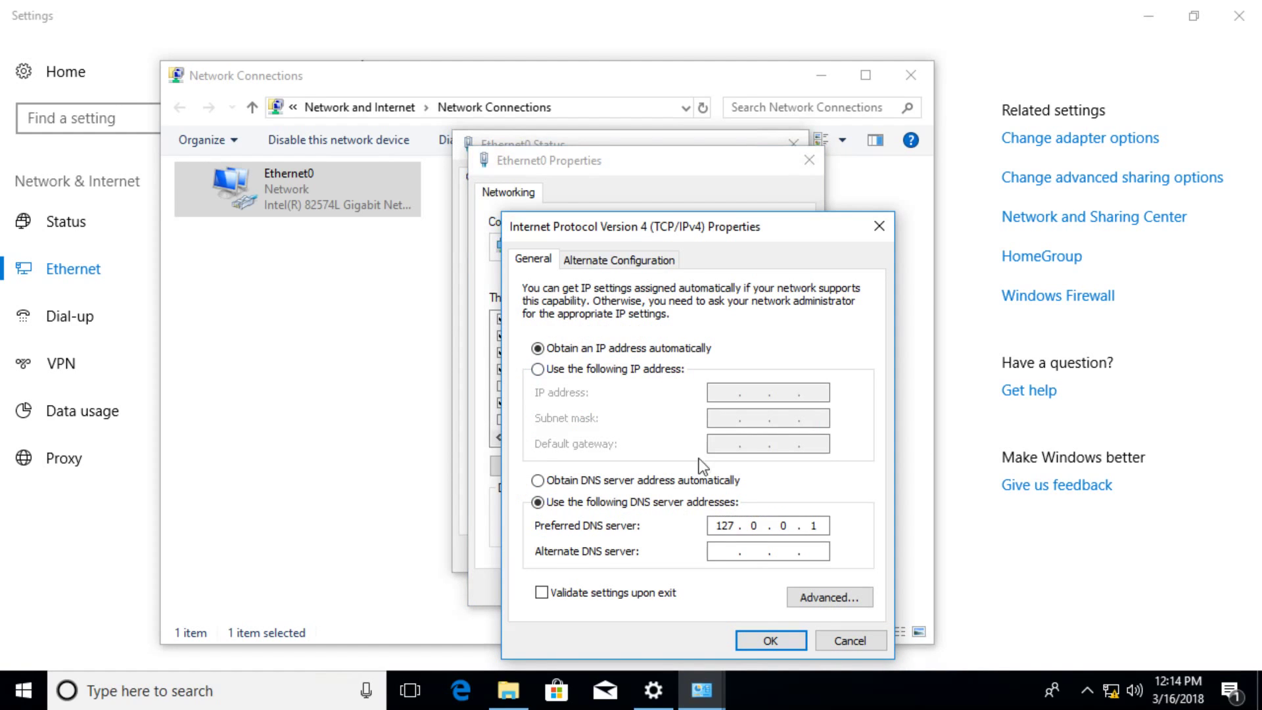
pyautogui.click(721, 526)
pyautogui.click(162, 700)
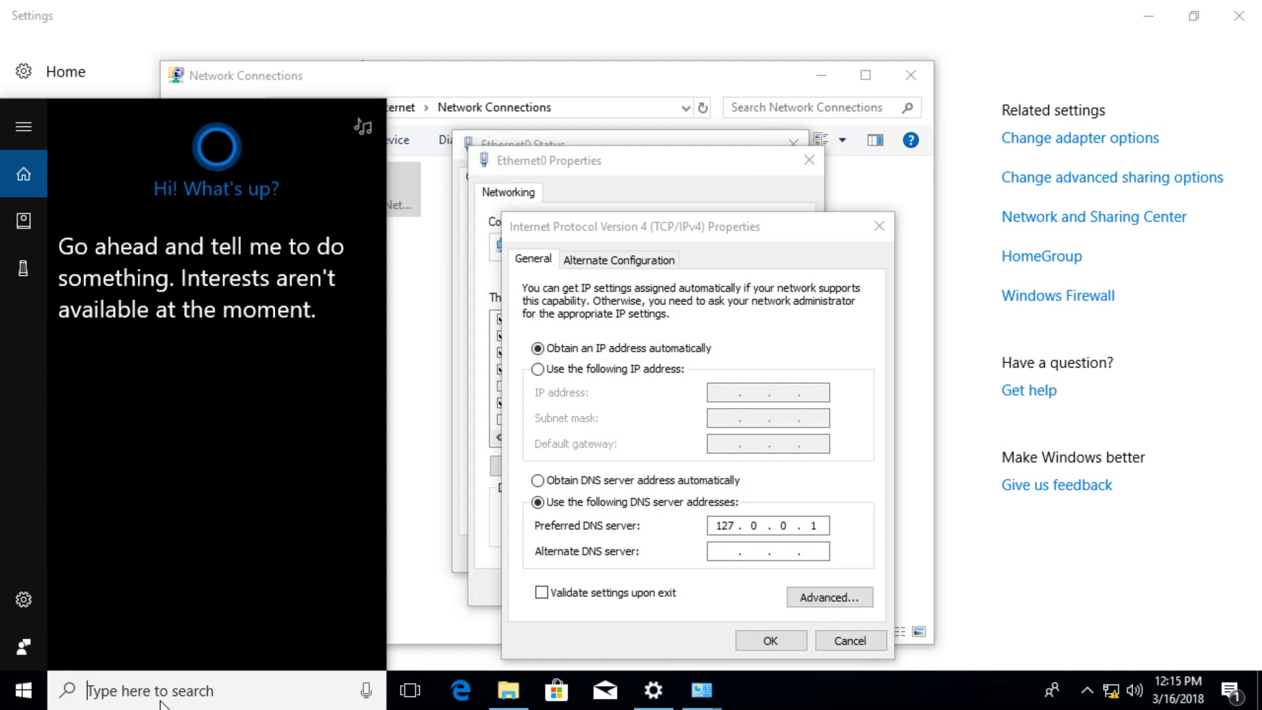
# Step: Open Command Prompt with cmd and ping 8.8.8.8 successfully
pyautogui.write('cmd')
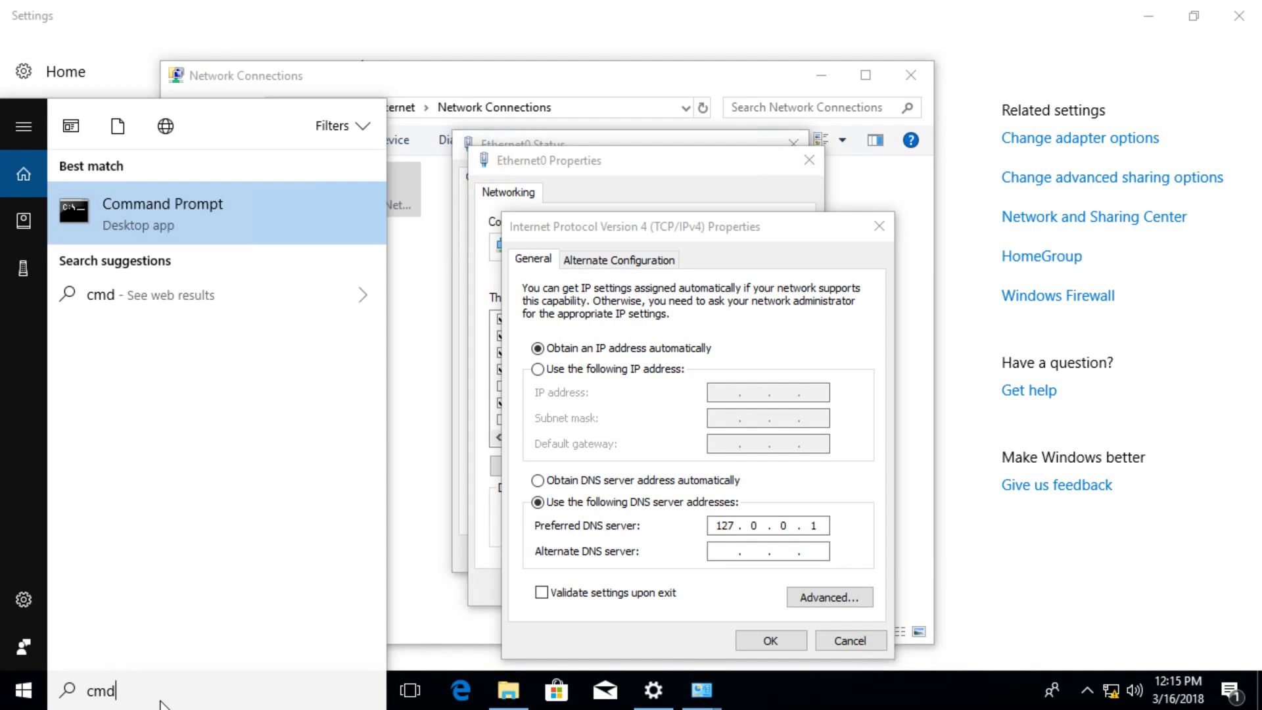
pyautogui.press('Return')
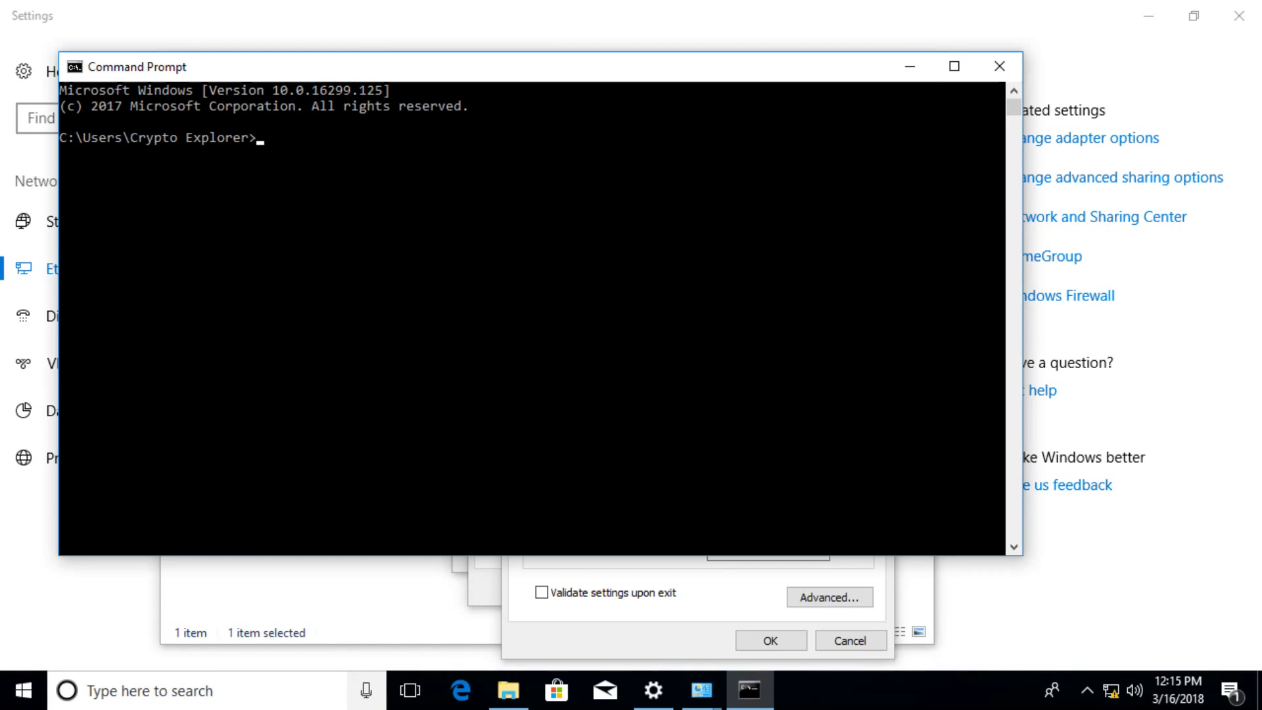
pyautogui.click(378, 307)
pyautogui.write('ping 8.8.8.8')
pyautogui.press('Return')
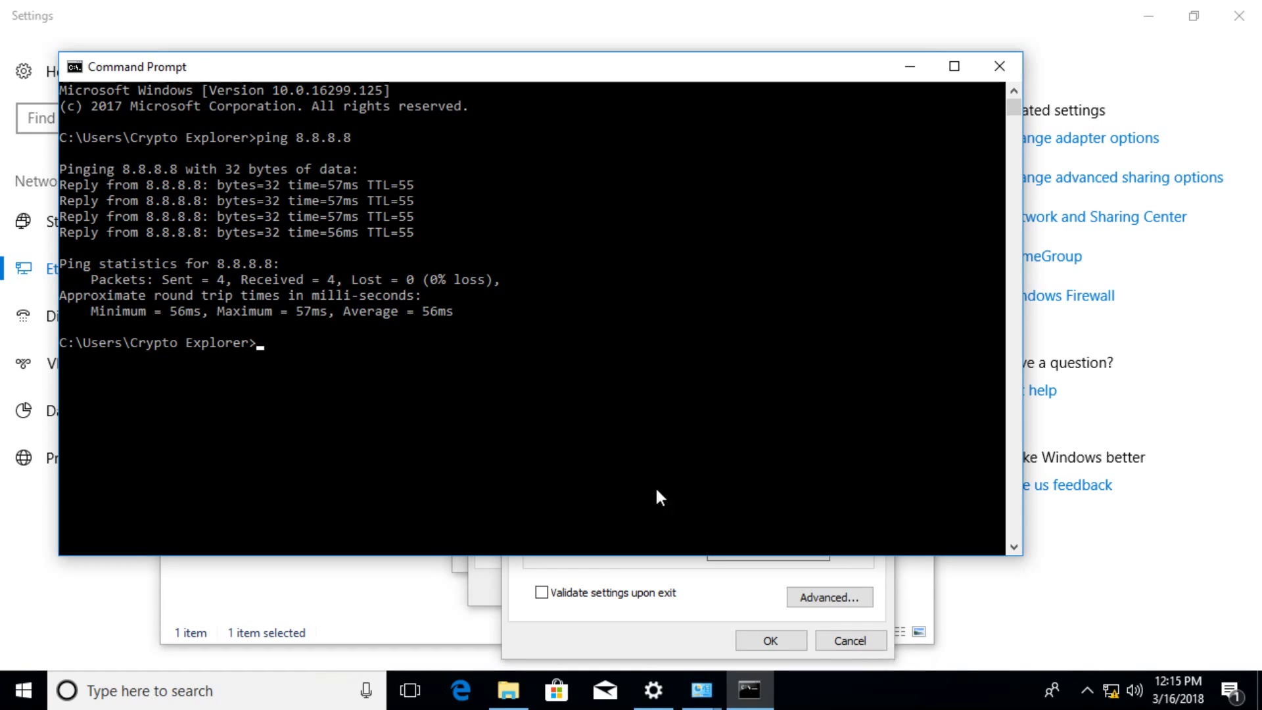
# Step: Ping google.com, which cannot be resolved
pyautogui.click(472, 403)
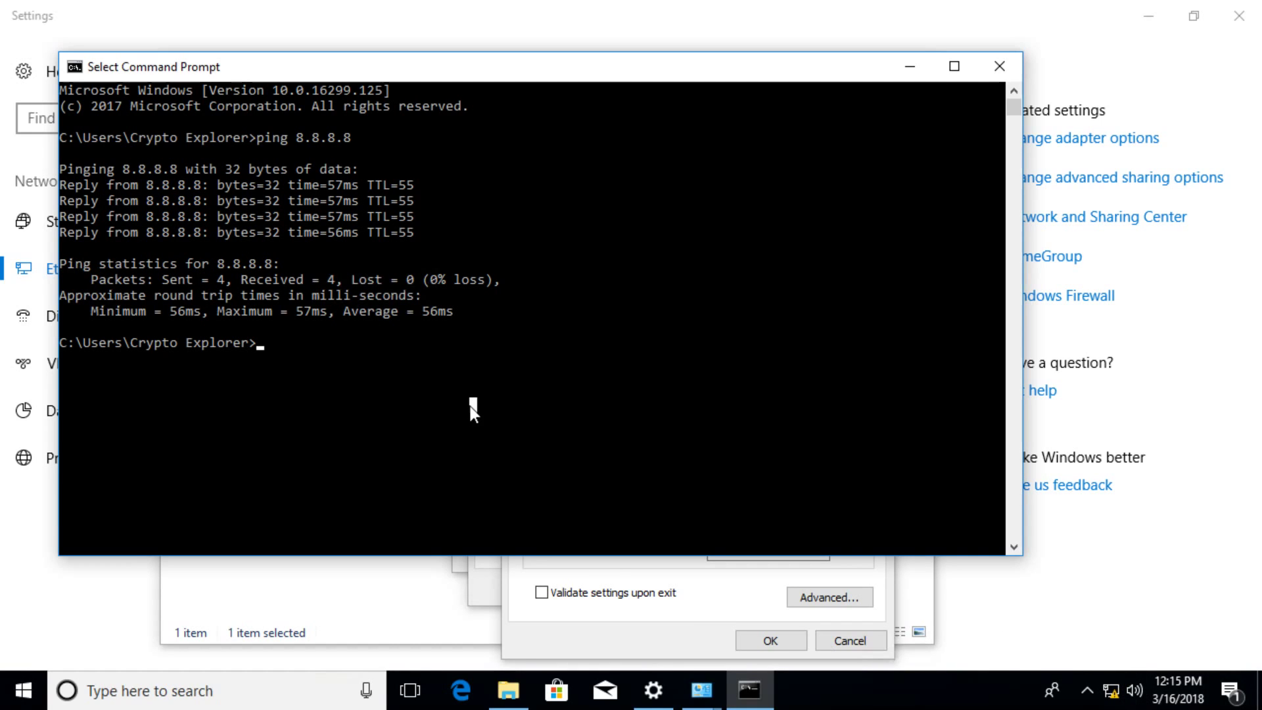
pyautogui.write('ping google.com')
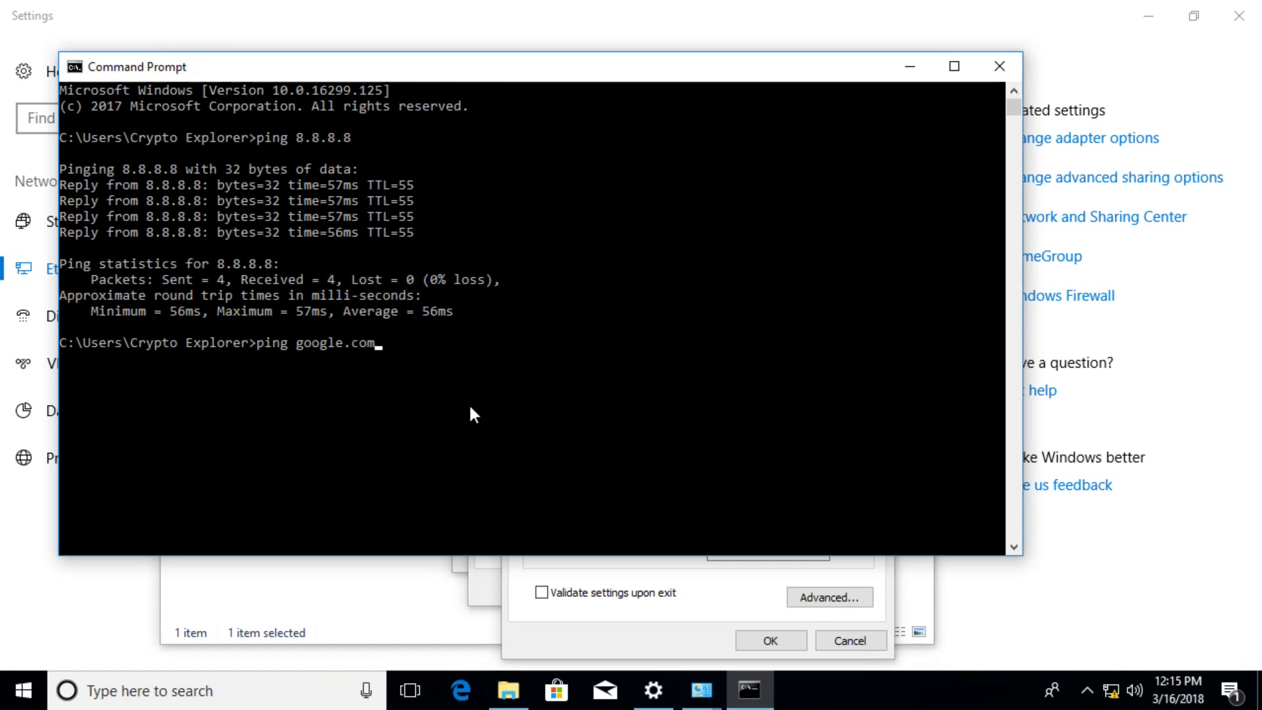
pyautogui.press('Return')
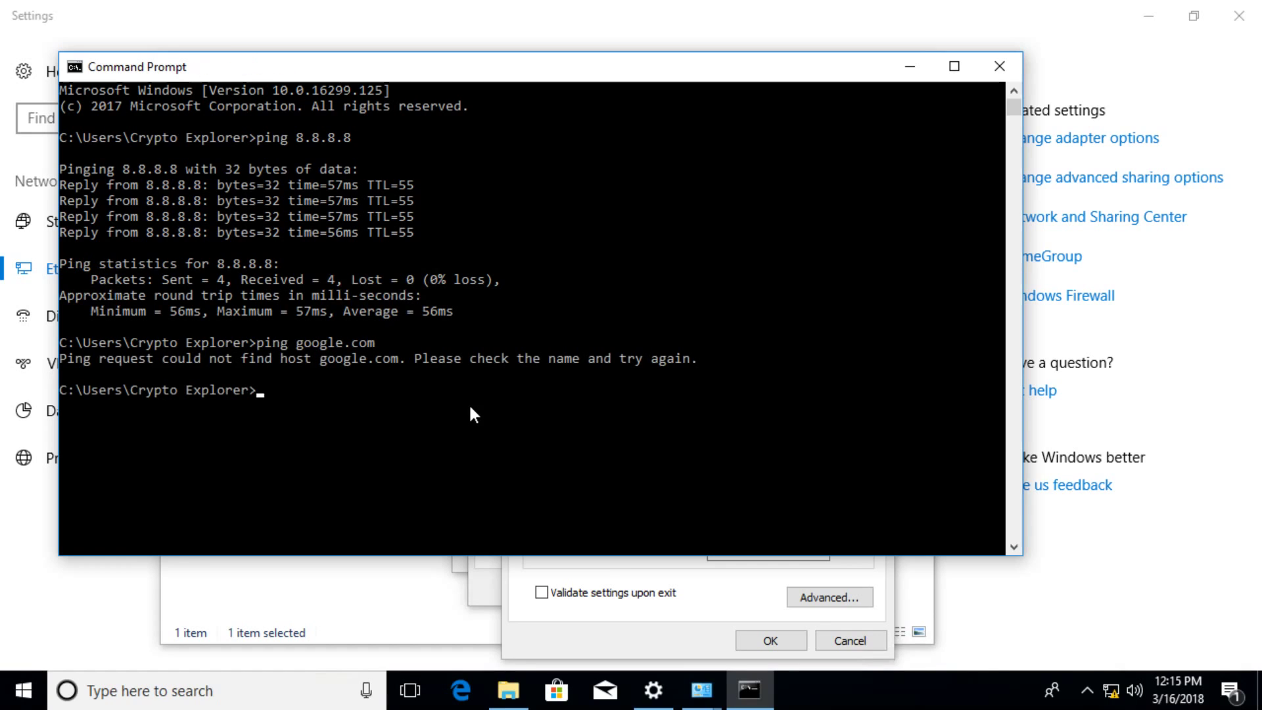
# Step: Close Command Prompt and the IPv4 dialog, then view and cancel the IPv6 properties
pyautogui.click(988, 77)
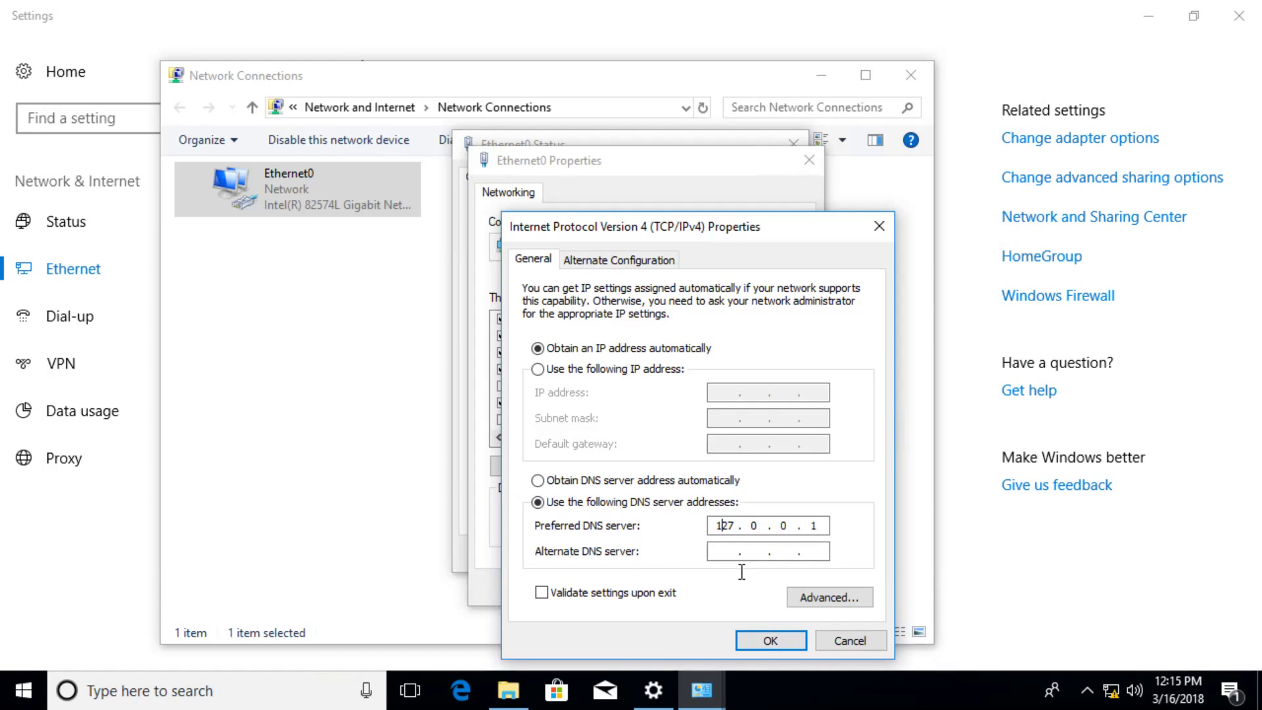
pyautogui.click(758, 640)
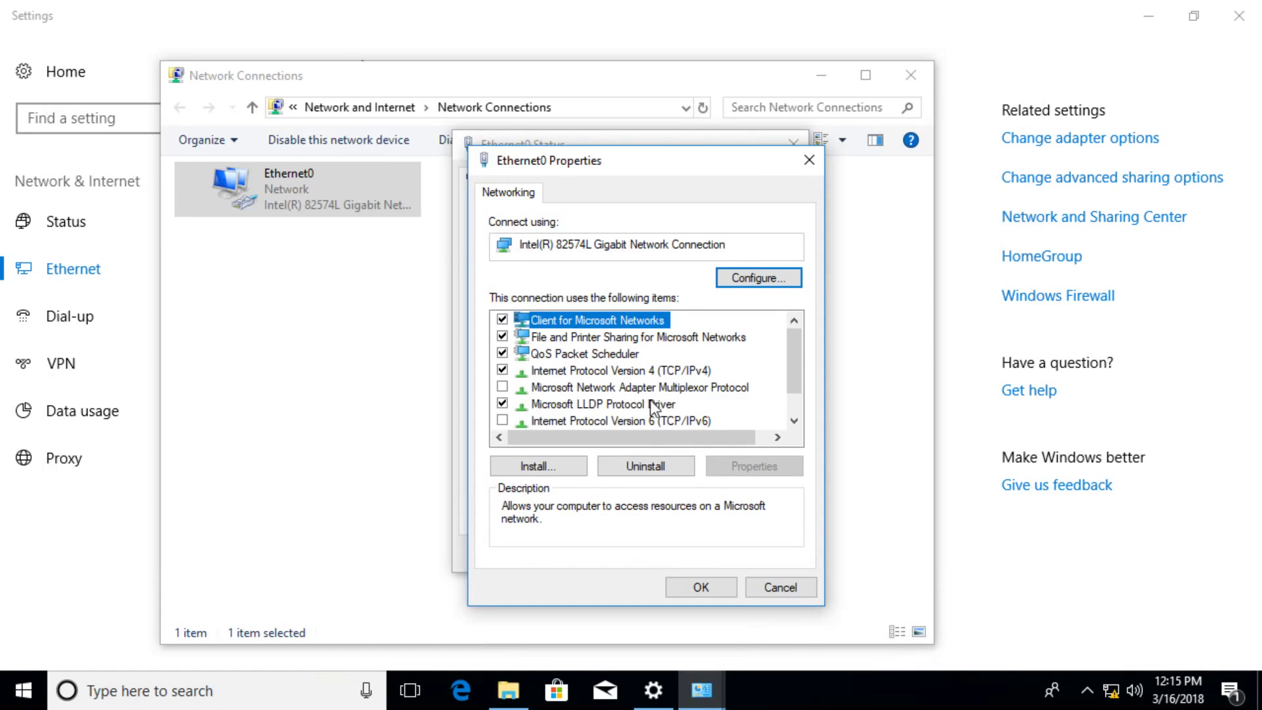
pyautogui.click(629, 424)
pyautogui.scroll(-1, 628, 416)
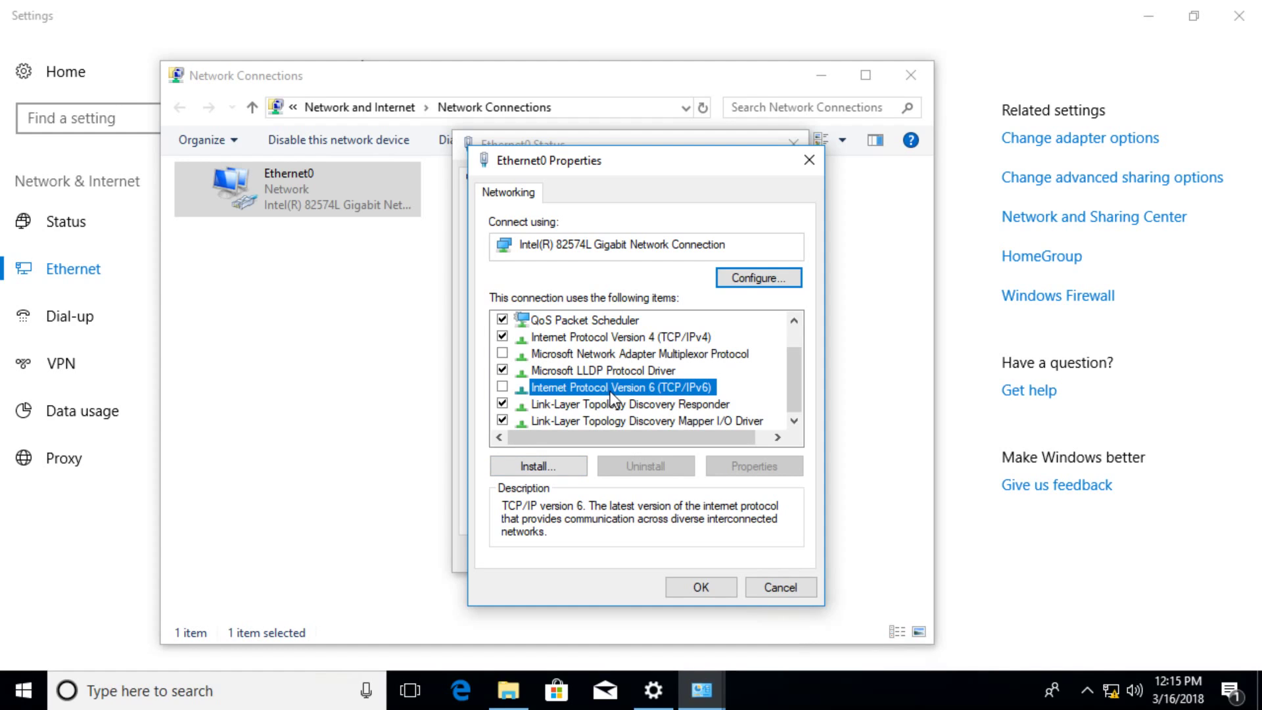
pyautogui.click(502, 387)
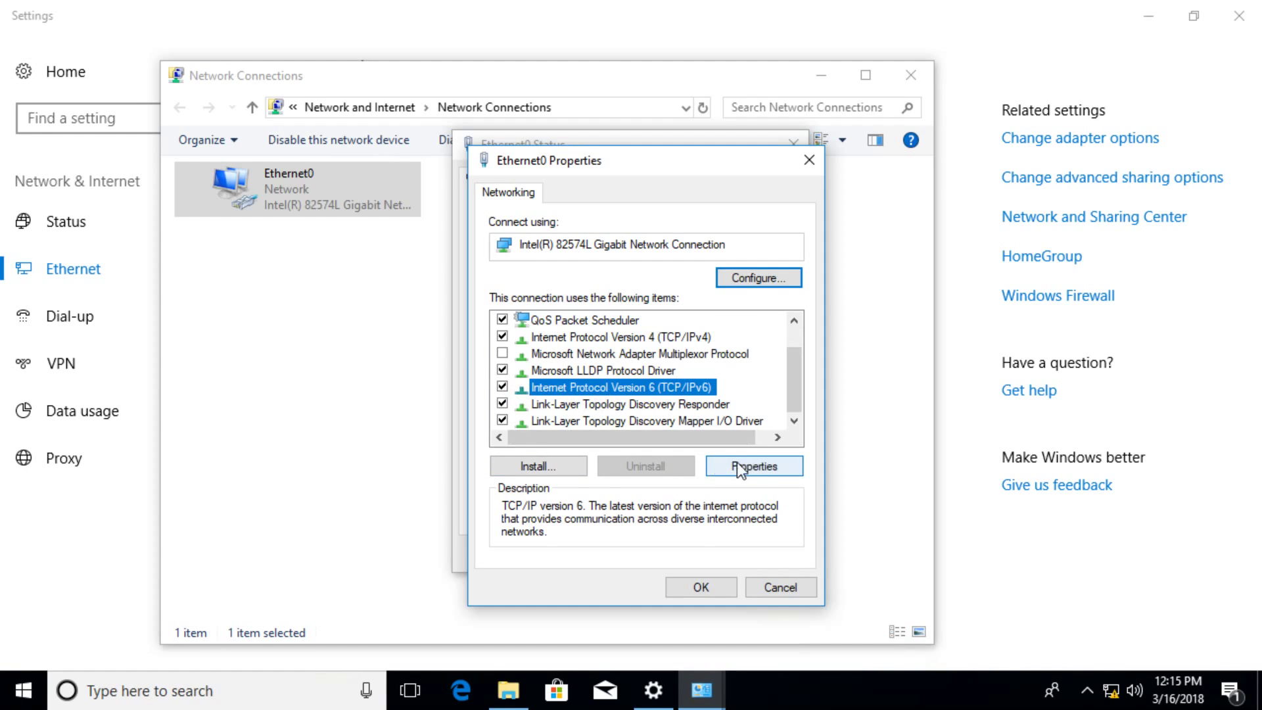
pyautogui.click(739, 466)
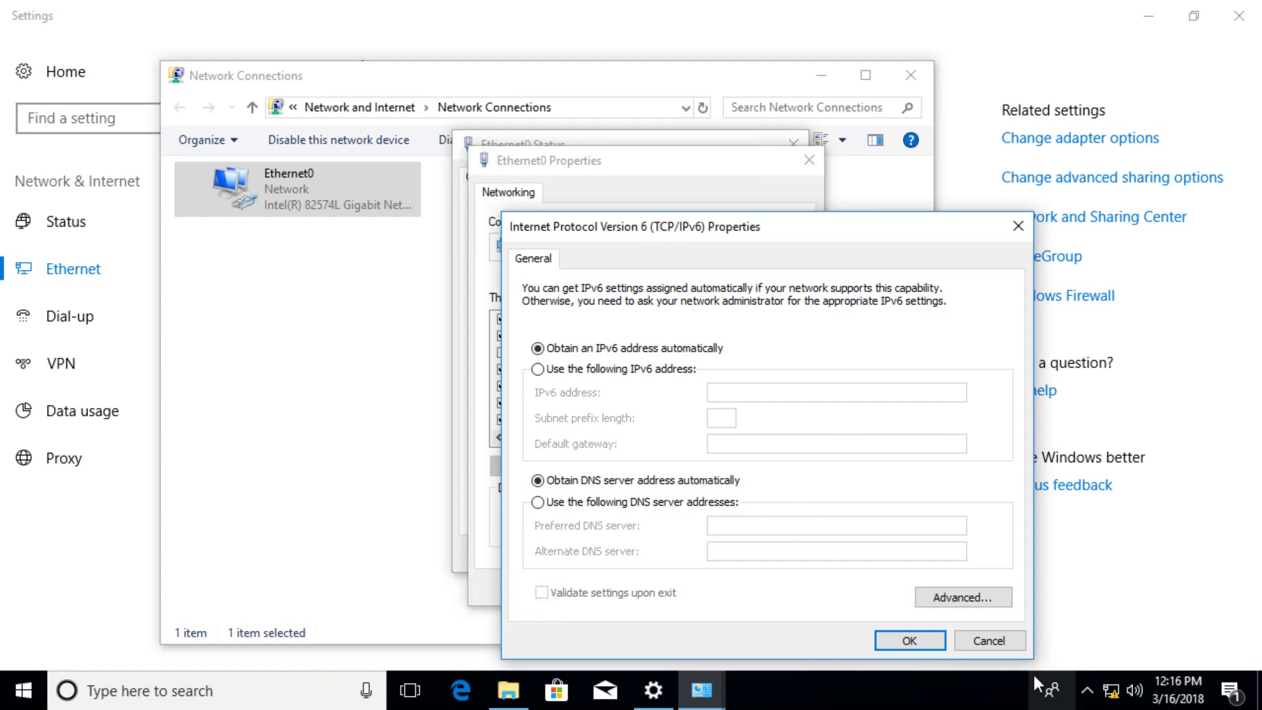
pyautogui.click(997, 639)
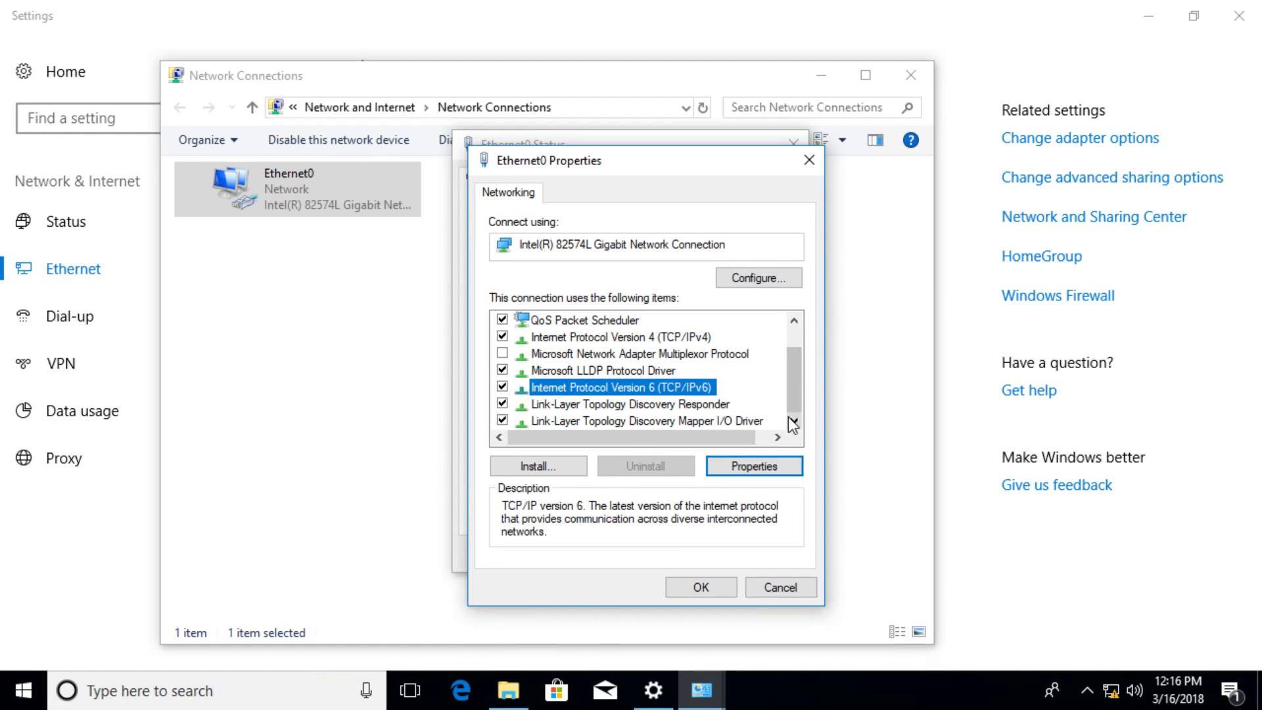
# Step: Uncheck IPv6 on Ethernet0, apply with OK, and close the status window and Settings
pyautogui.click(502, 388)
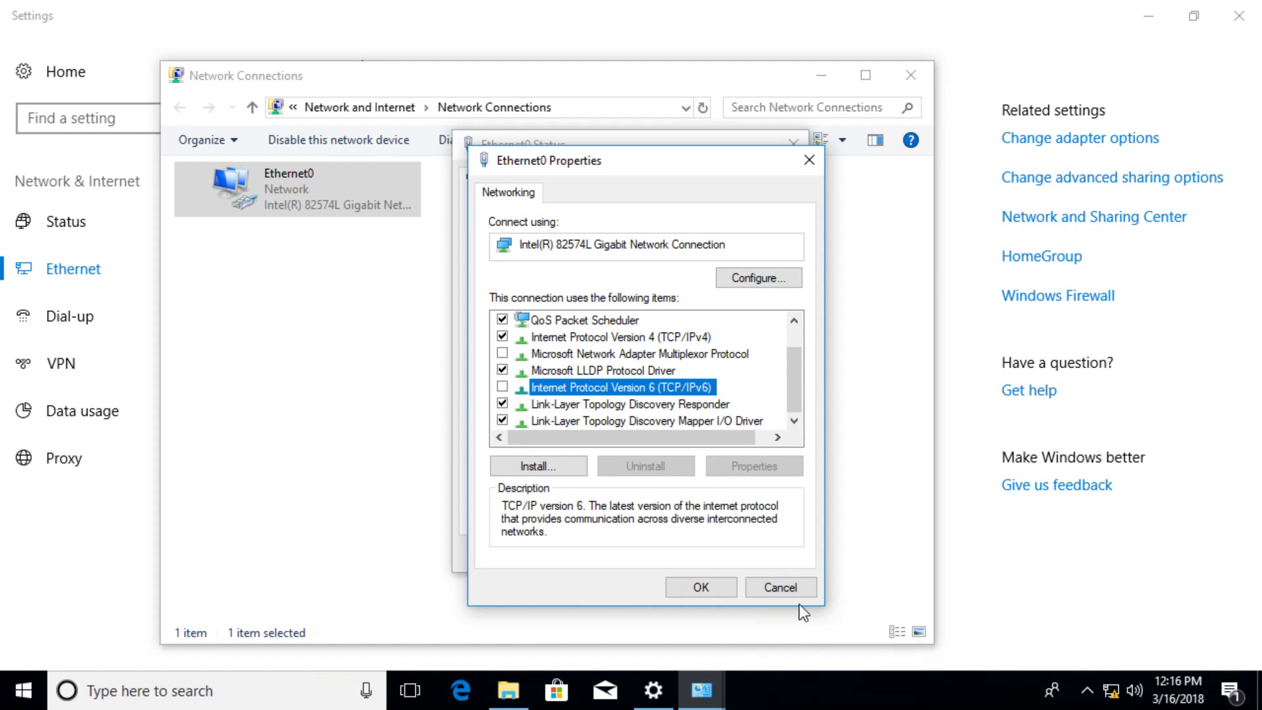
pyautogui.click(685, 582)
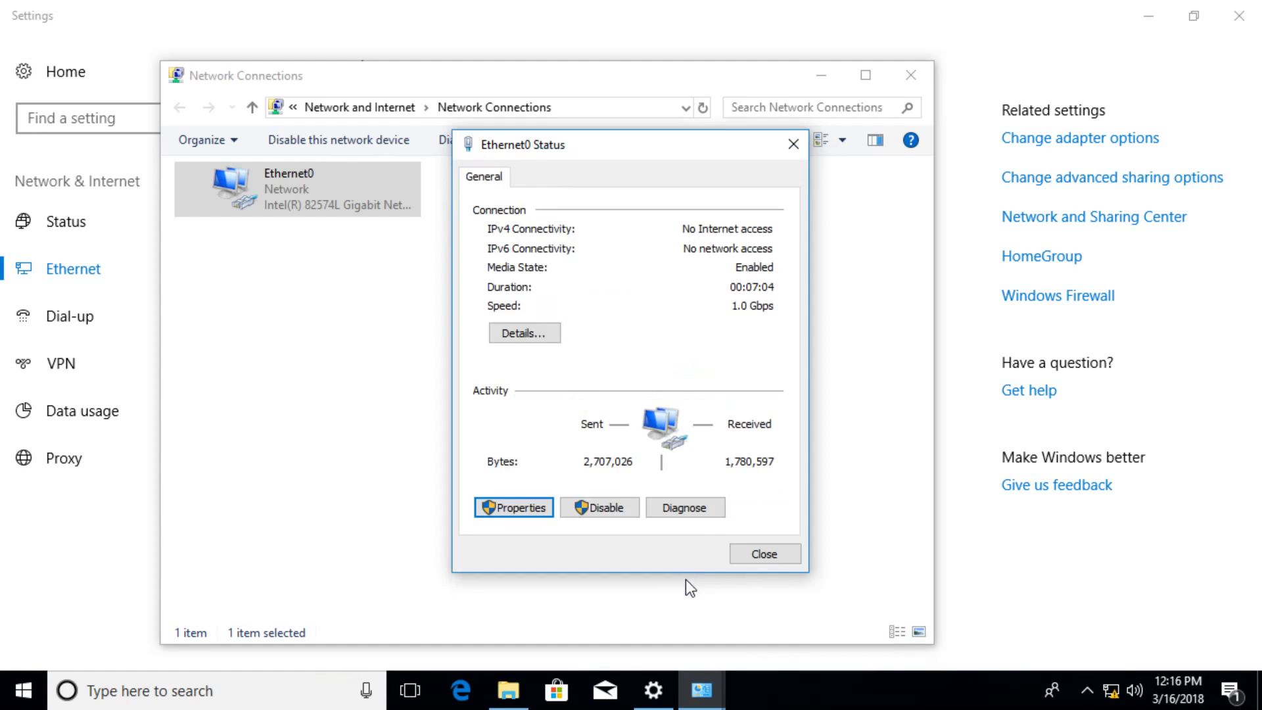
pyautogui.click(749, 554)
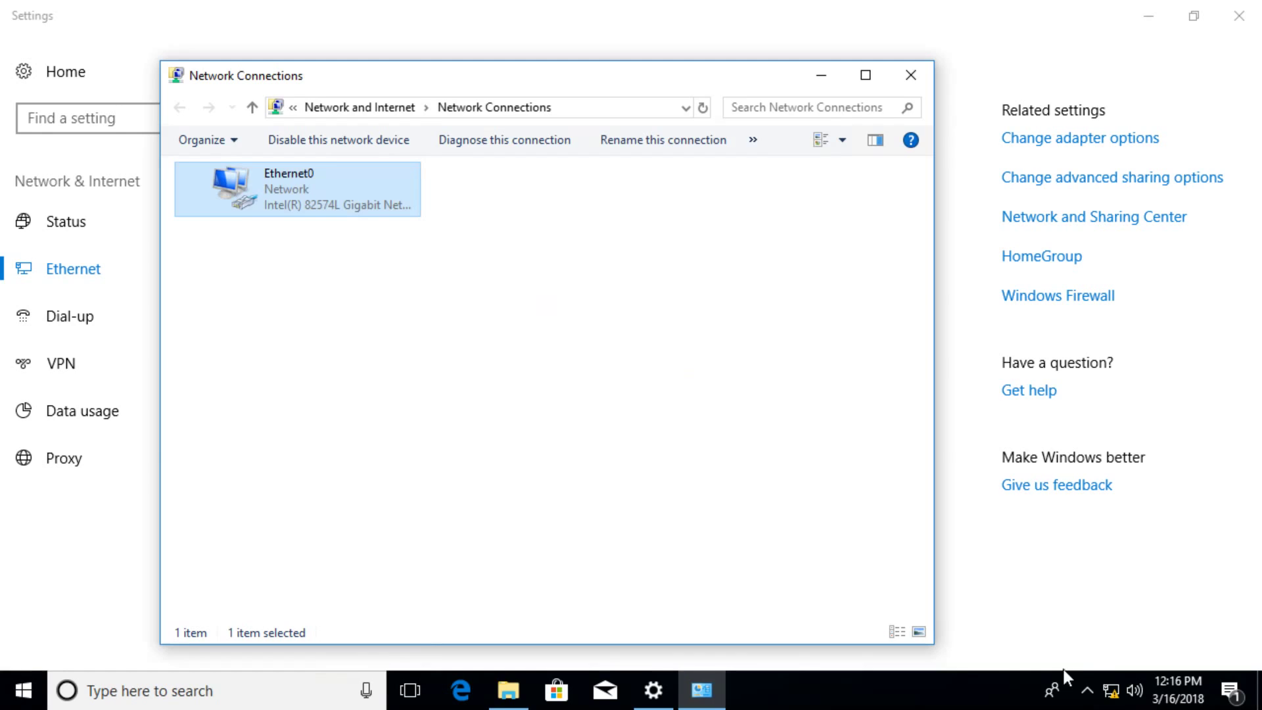
pyautogui.click(1158, 525)
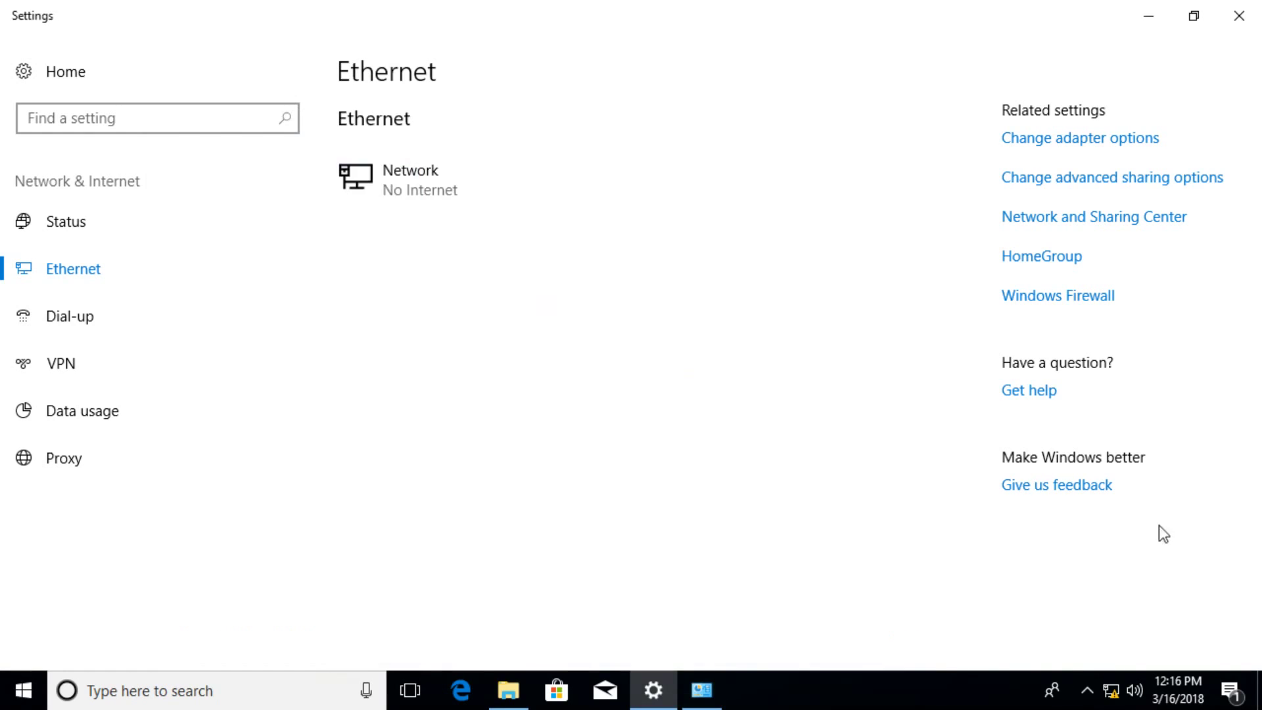
pyautogui.click(1239, 18)
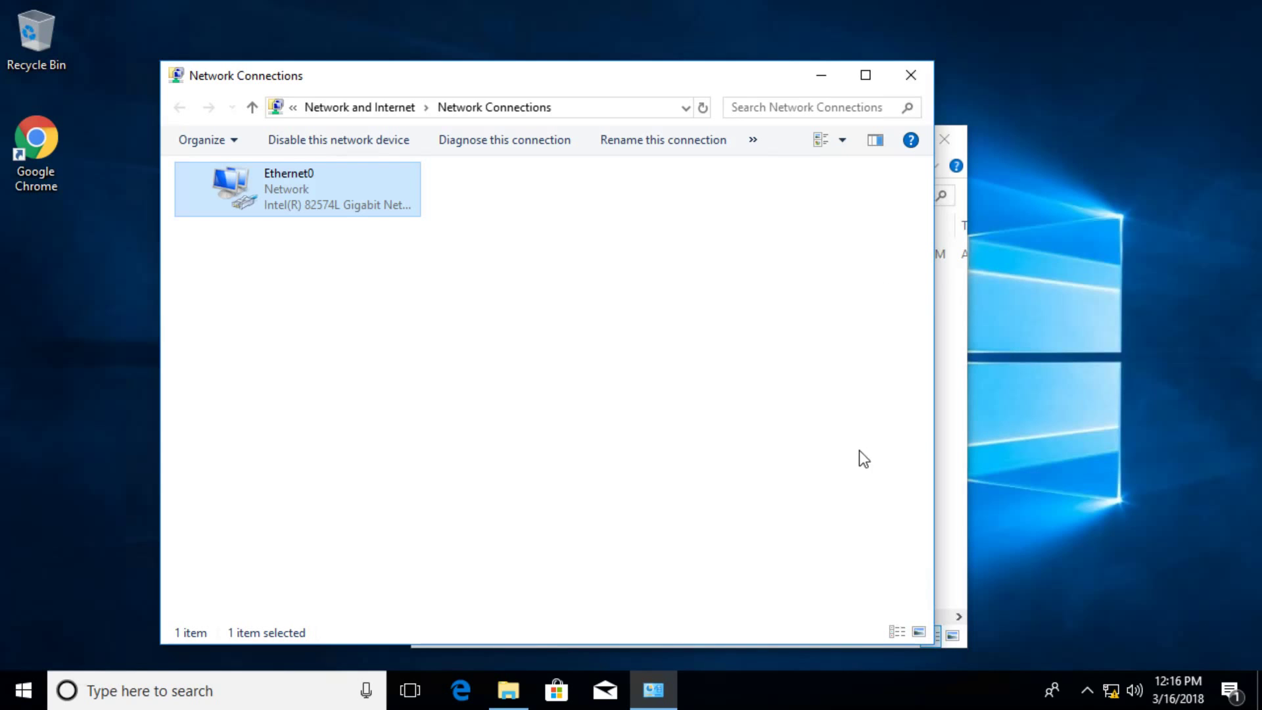
pyautogui.click(956, 356)
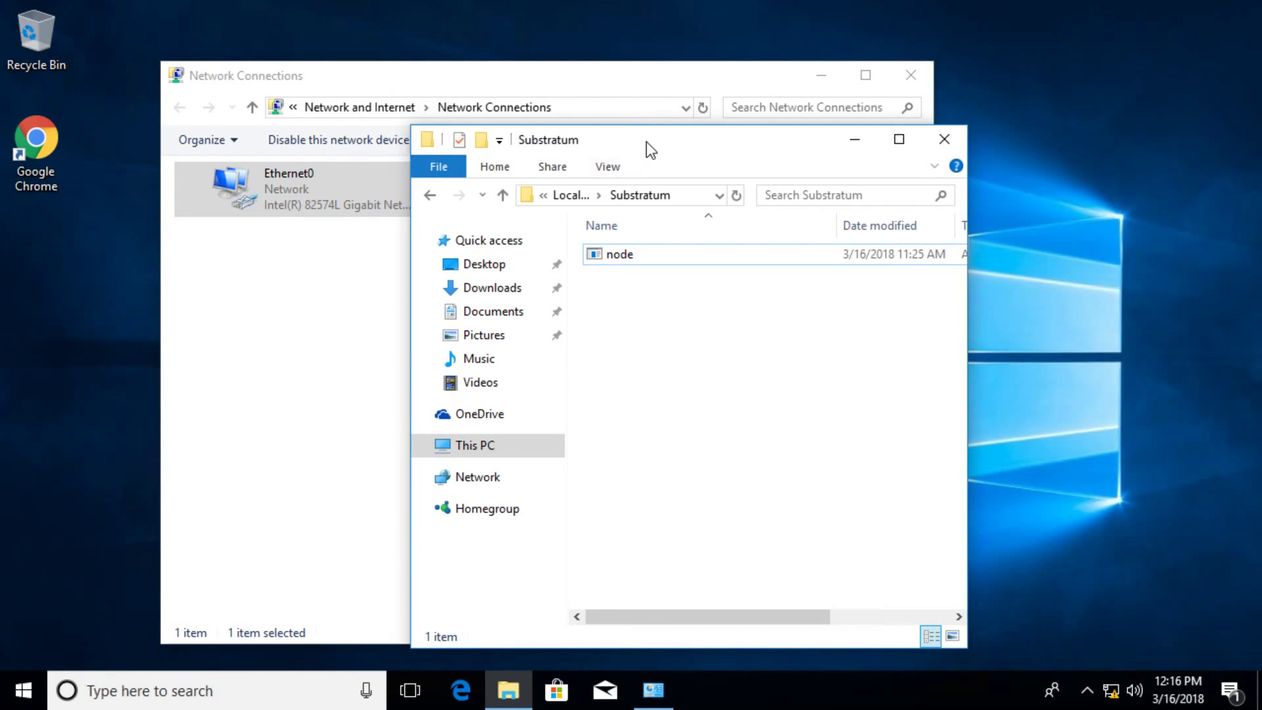
# Step: Move the Substratum folder window right and bring Network Connections forward
pyautogui.moveTo(648, 146); pyautogui.dragTo(925, 116)
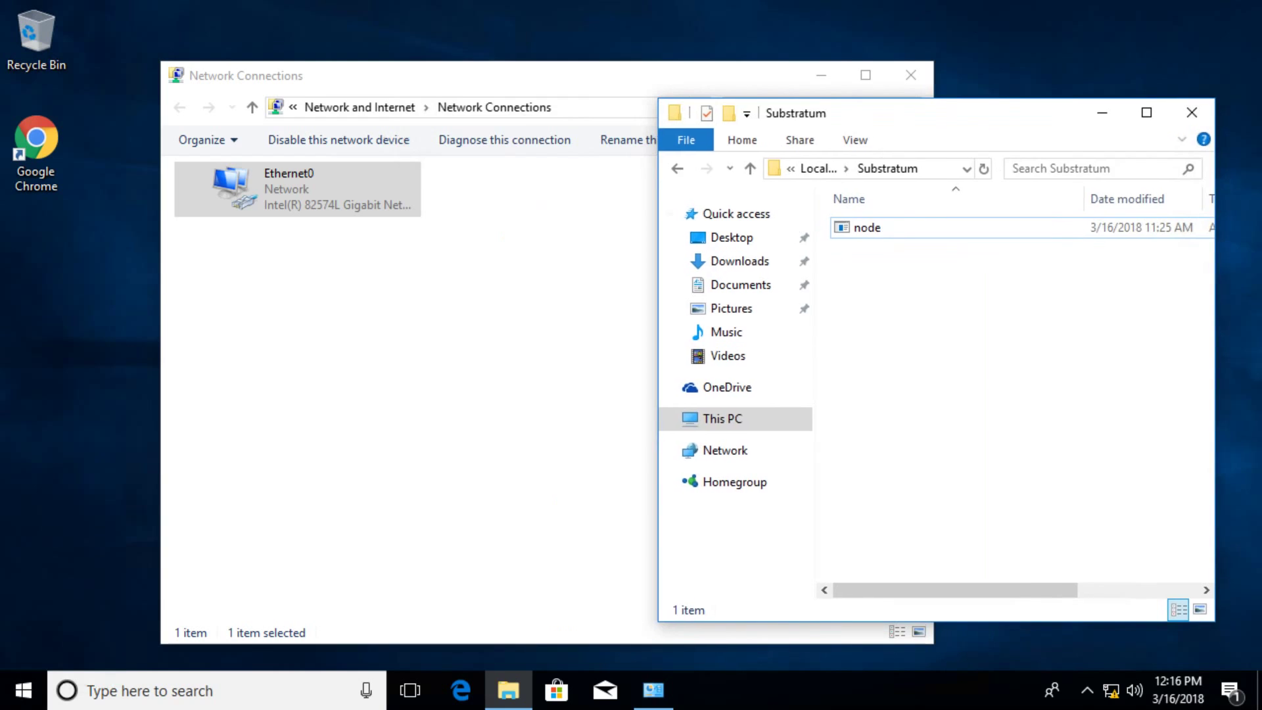
pyautogui.click(206, 687)
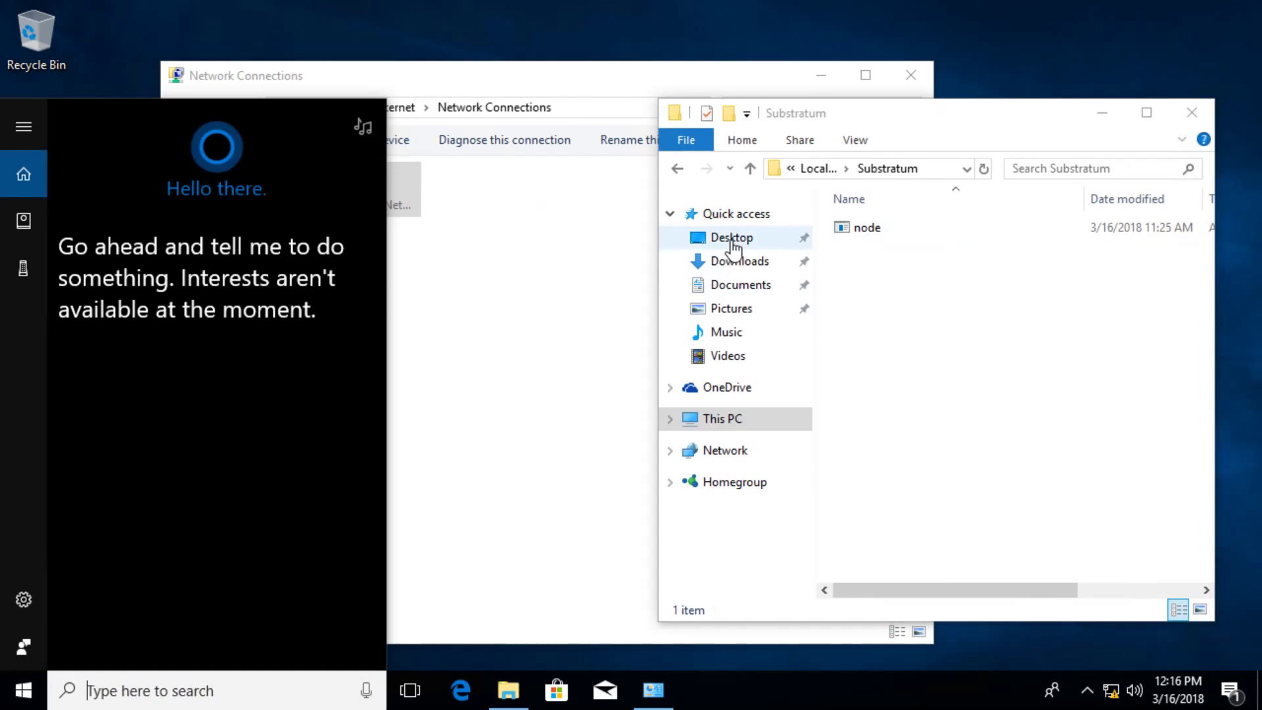
pyautogui.click(523, 550)
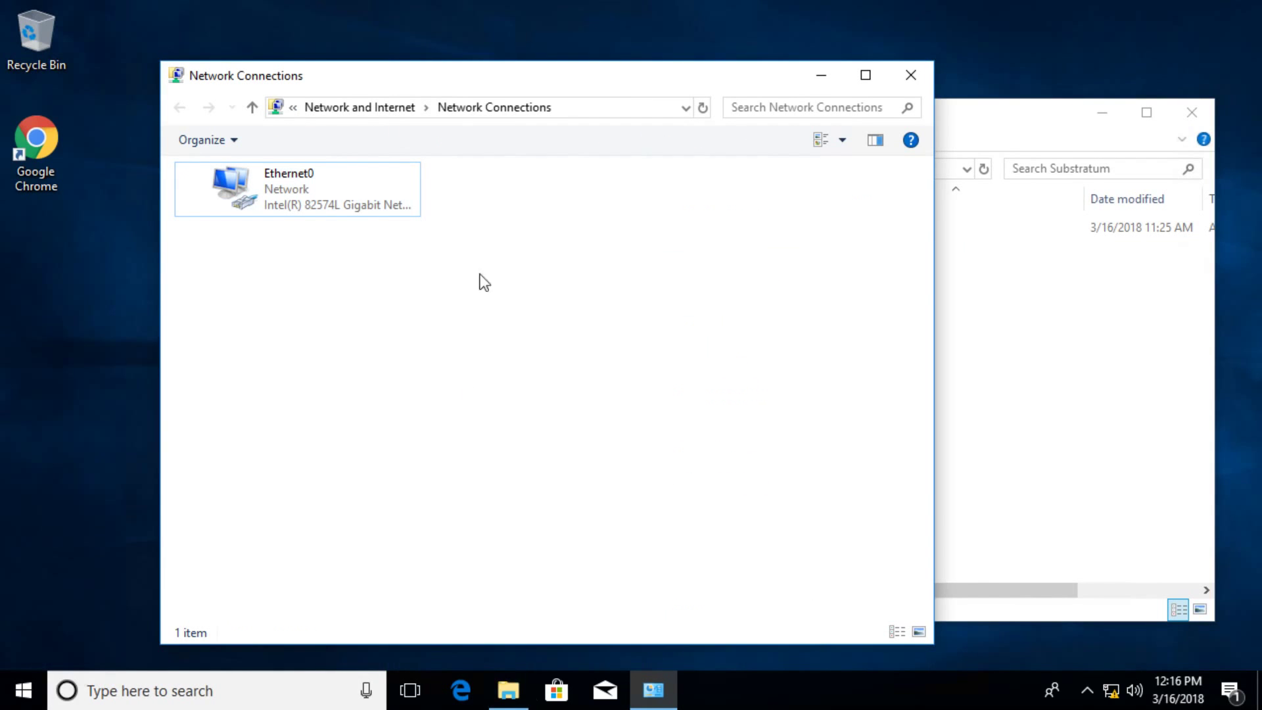
pyautogui.click(1018, 453)
pyautogui.moveTo(653, 690)
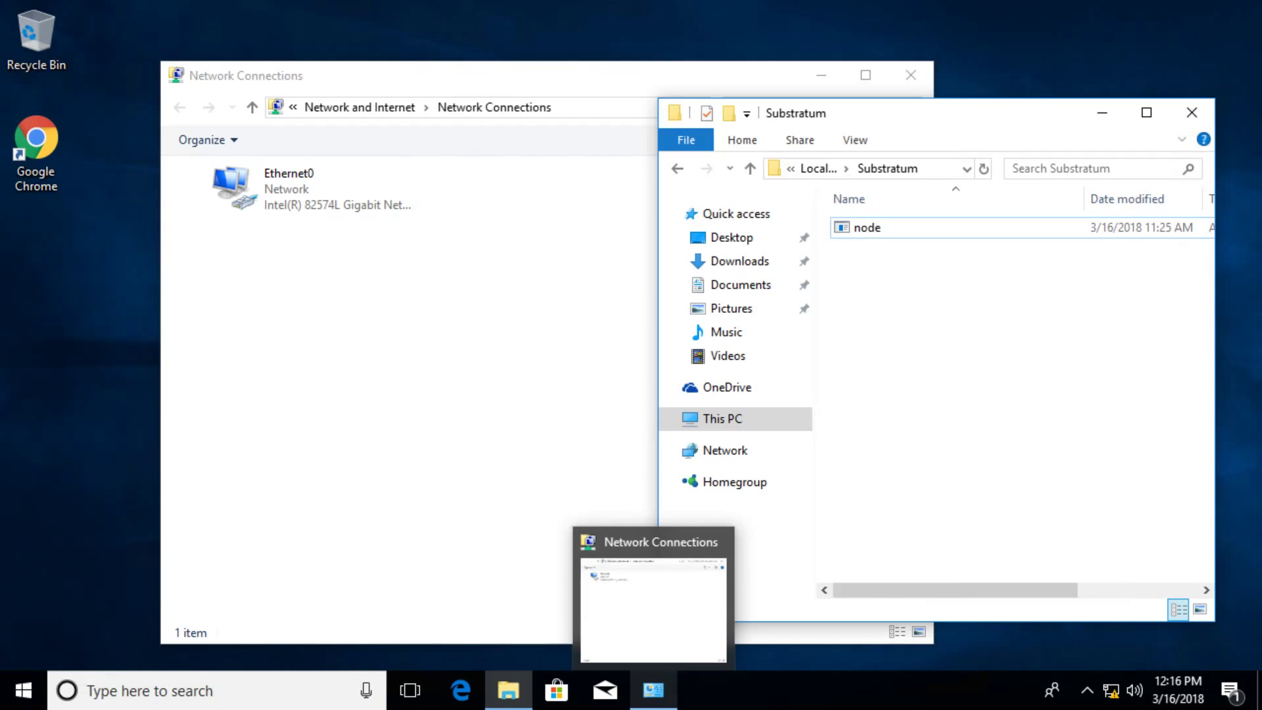
pyautogui.click(653, 690)
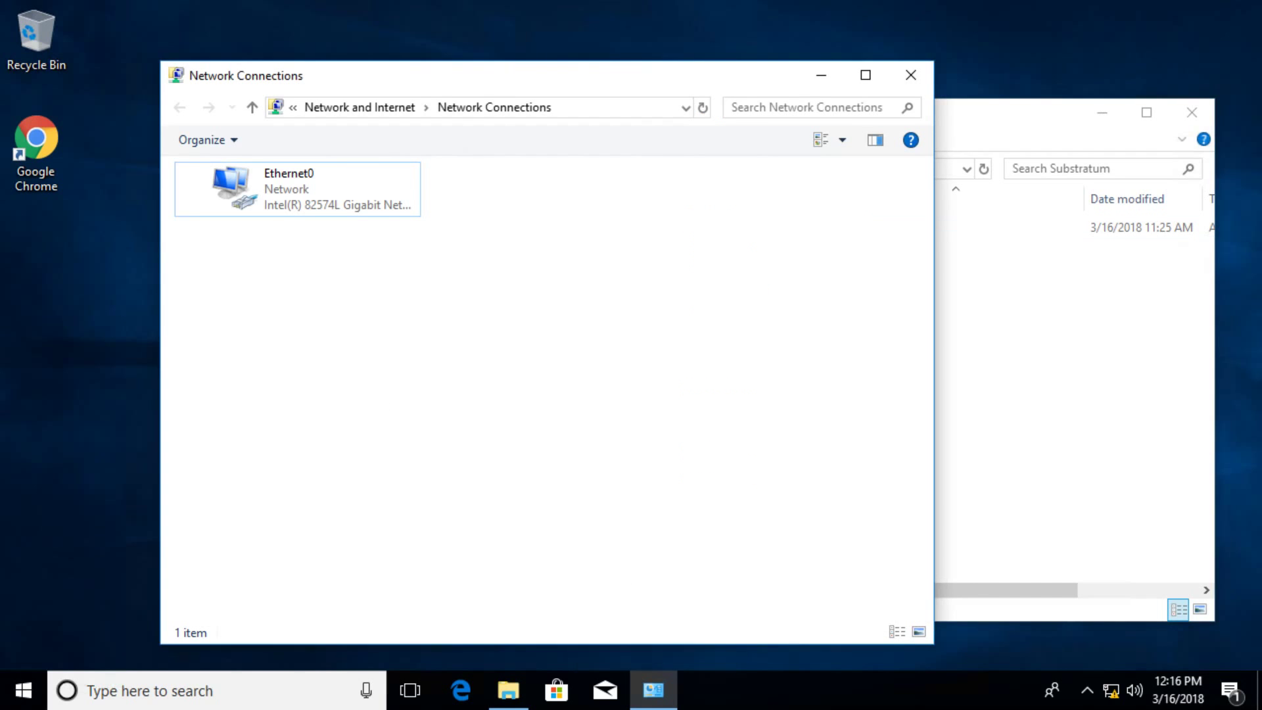
# Step: Launch Notepad, paste VCRUNTIME140.dll, and close it to get the save prompt
pyautogui.click(248, 687)
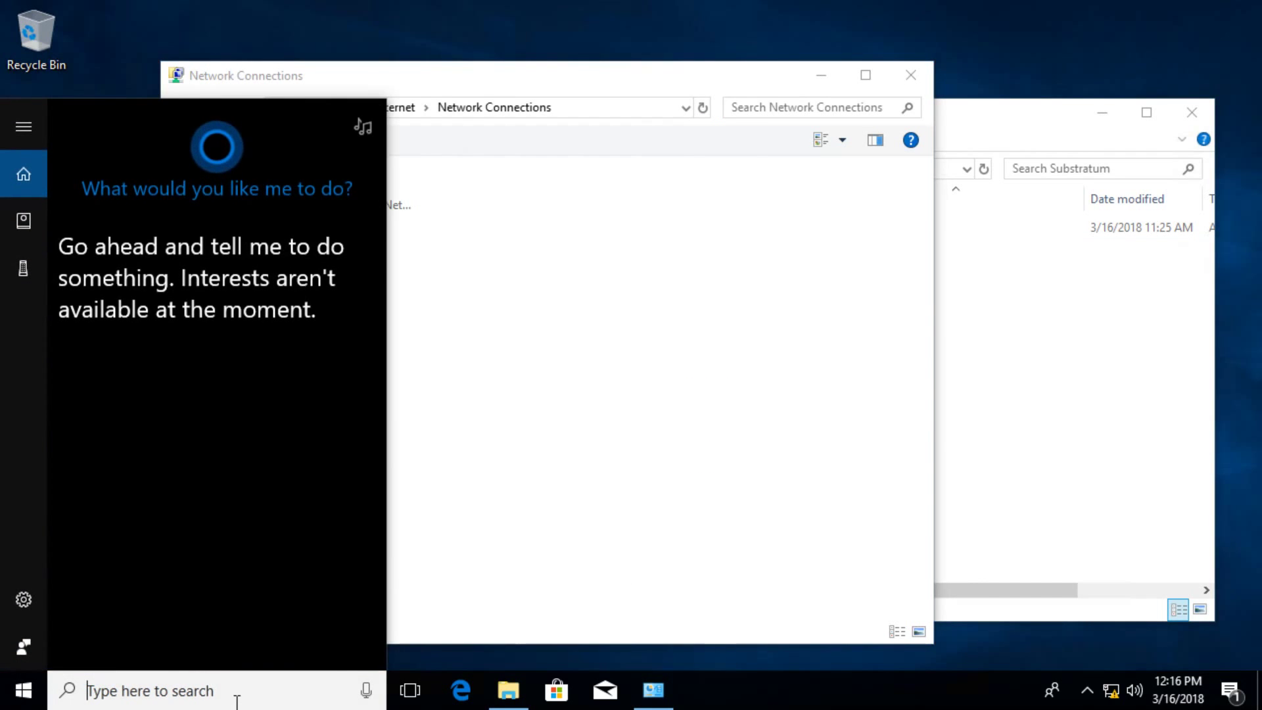
pyautogui.write('n')
pyautogui.press('Return')
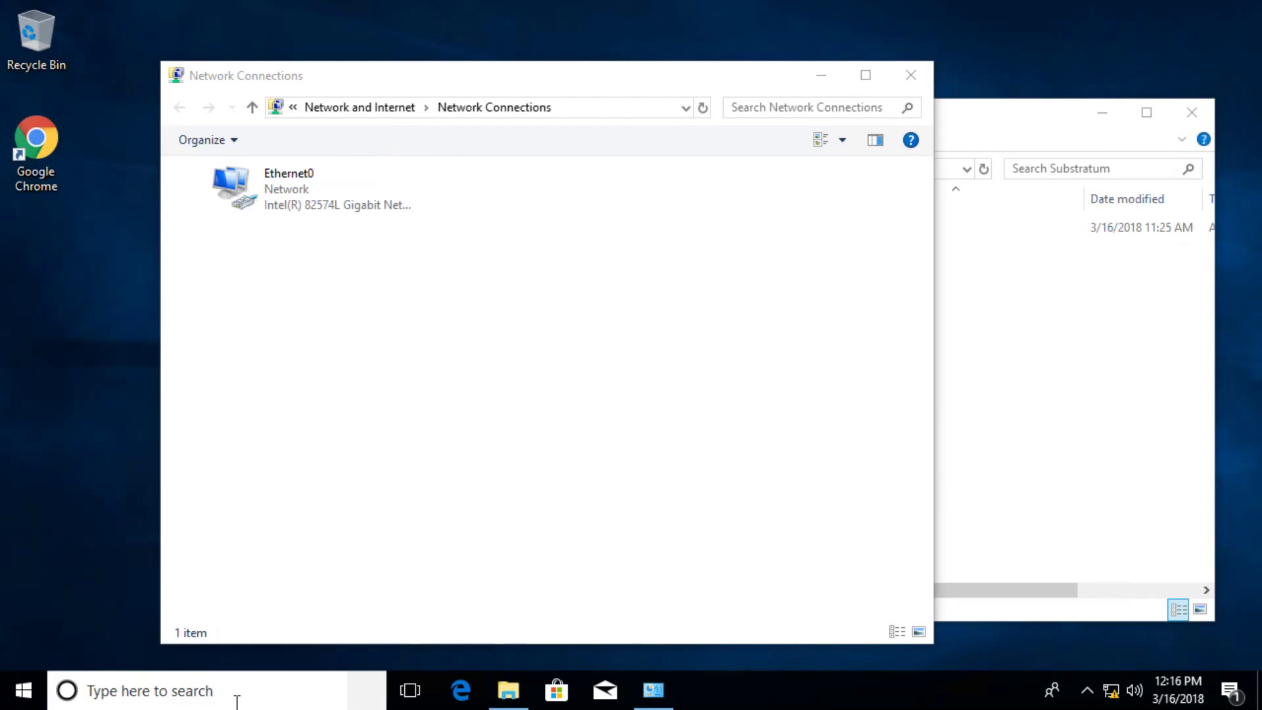
pyautogui.write('VCRUNTIME140.dll')
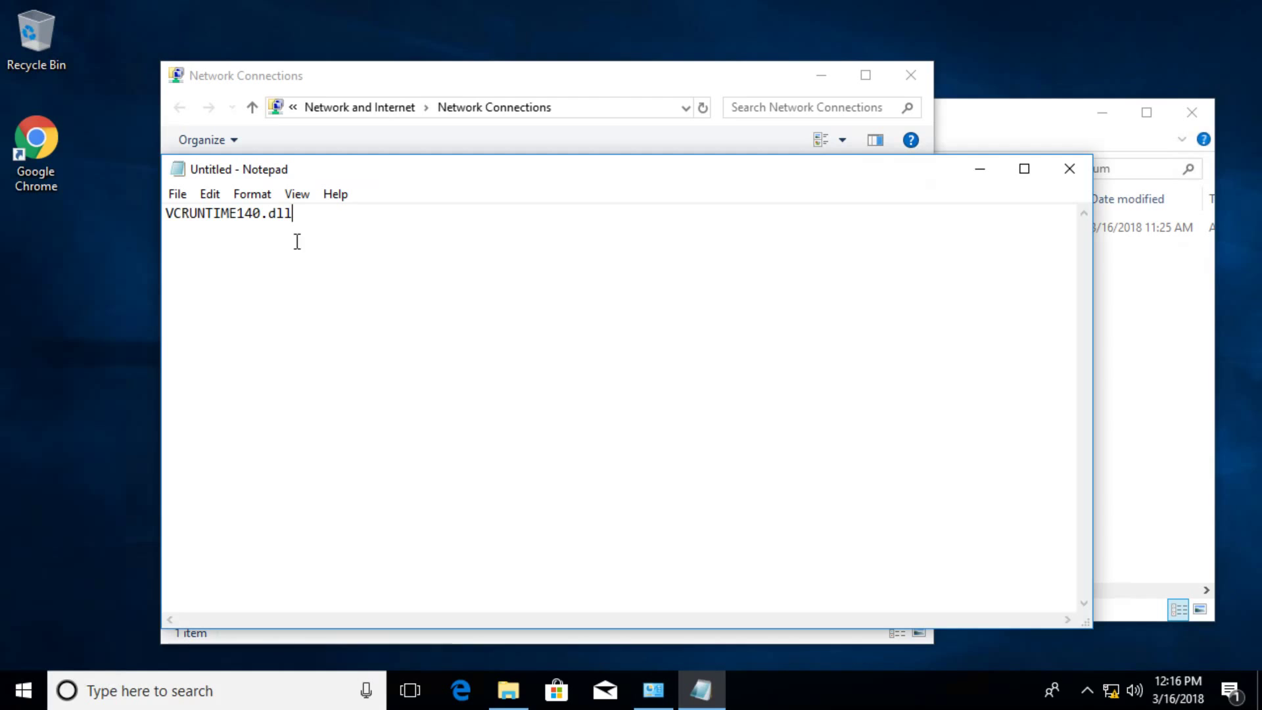
pyautogui.click(1069, 169)
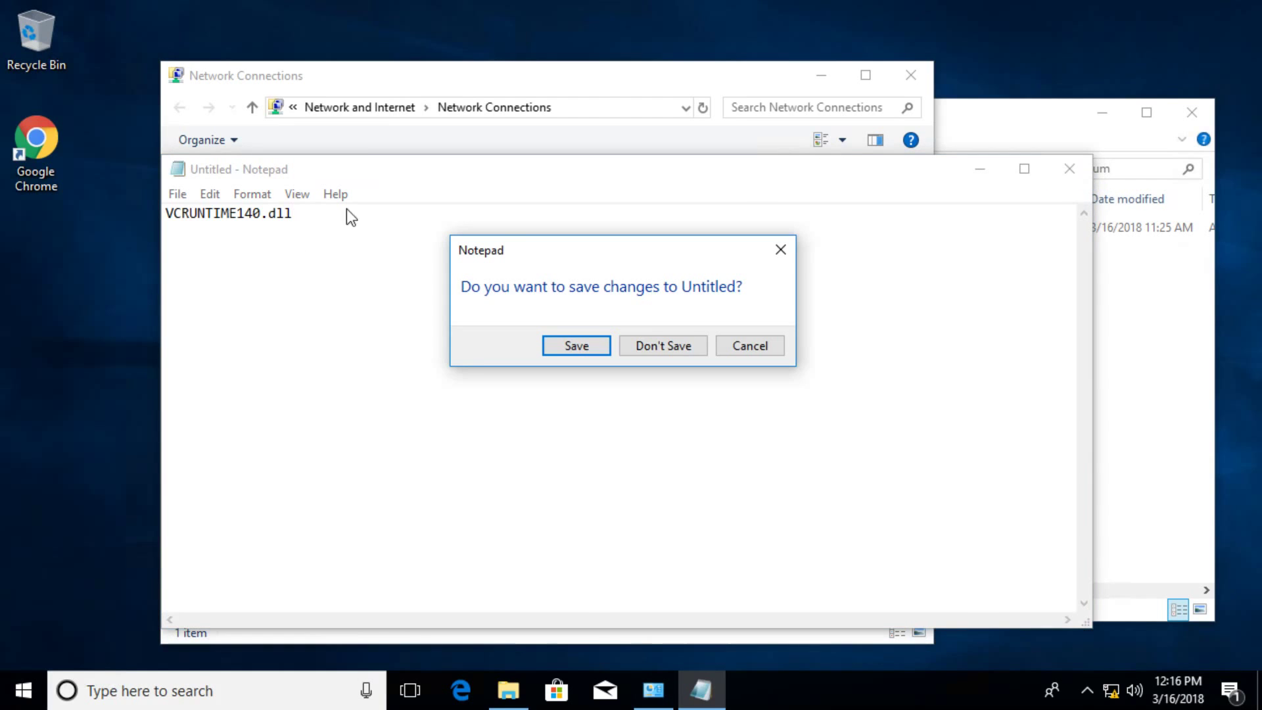
# Step: Discard the note unsaved and select VC_redist.x64 in the Downloads folder
pyautogui.click(683, 339)
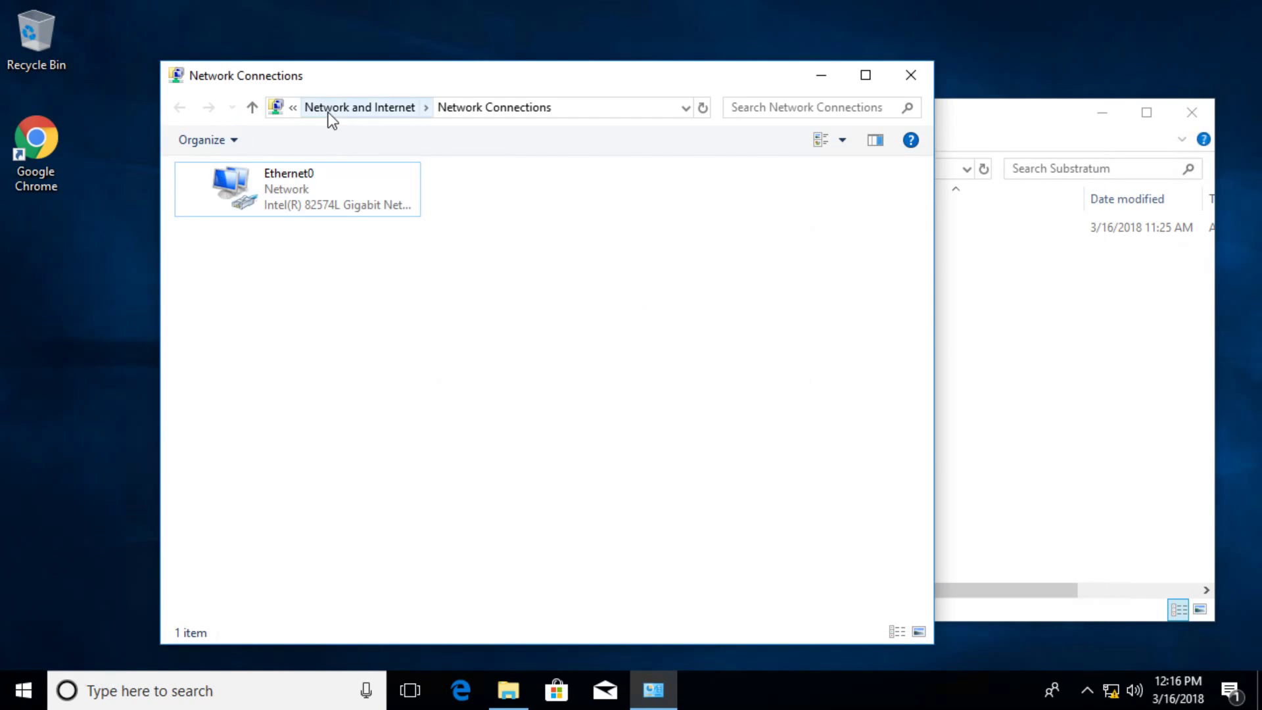
pyautogui.click(508, 690)
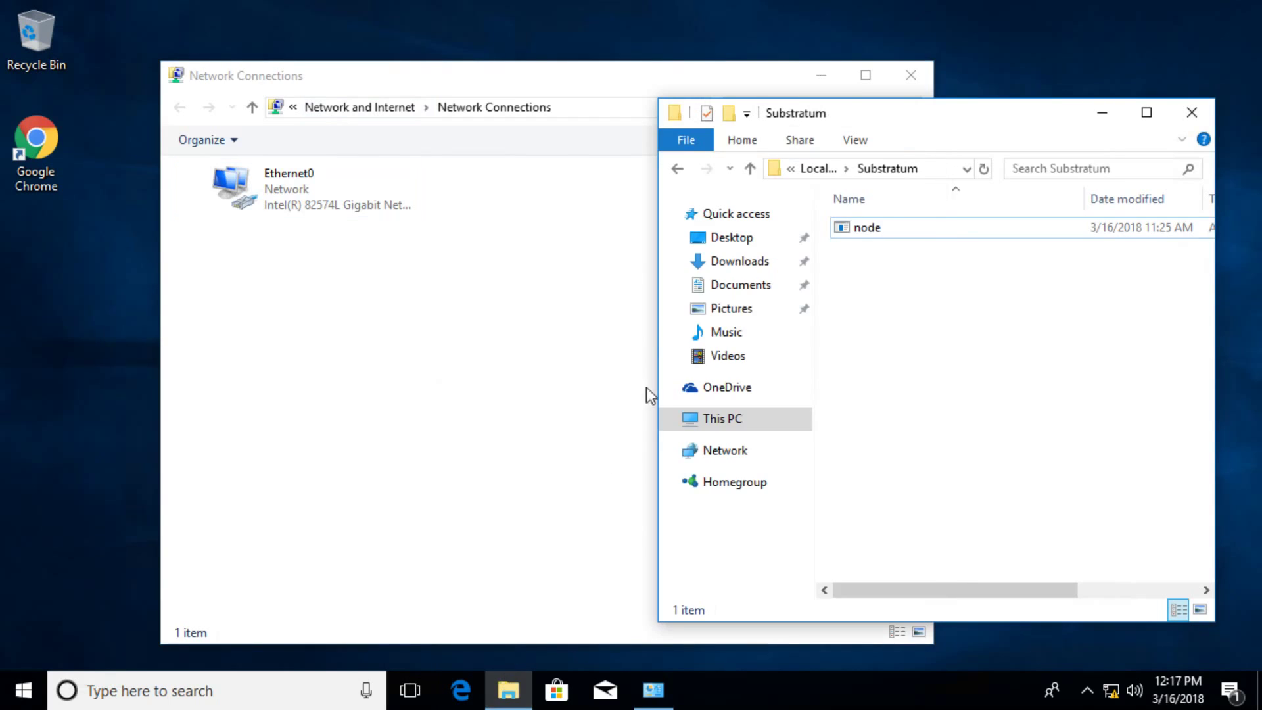
pyautogui.click(793, 262)
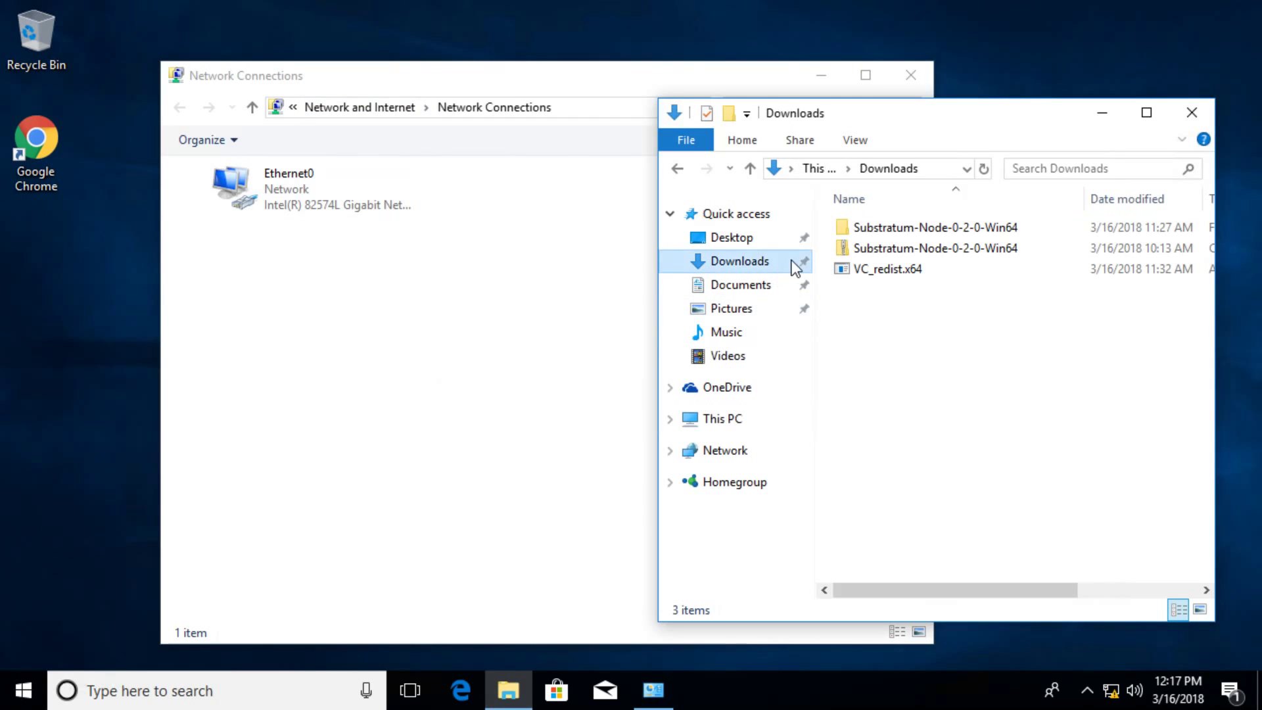
pyautogui.click(888, 271)
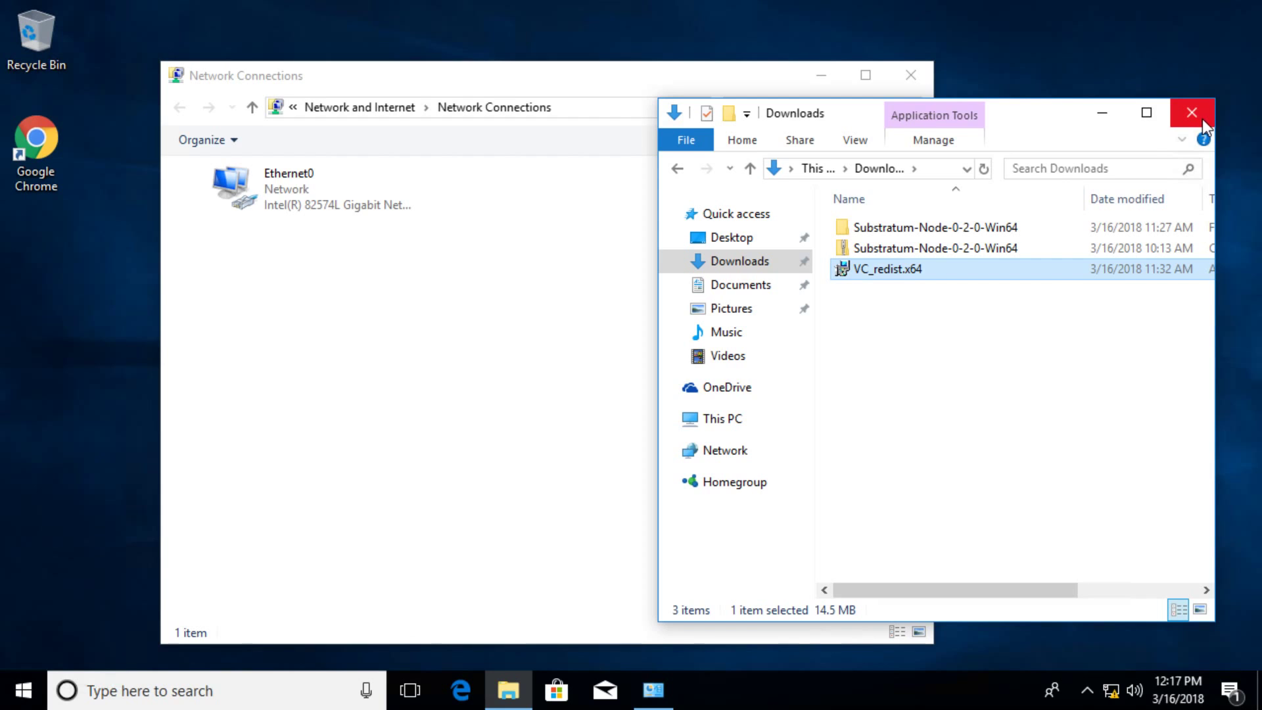
# Step: Return Explorer to the Substratum folder and close Network Connections
pyautogui.click(678, 169)
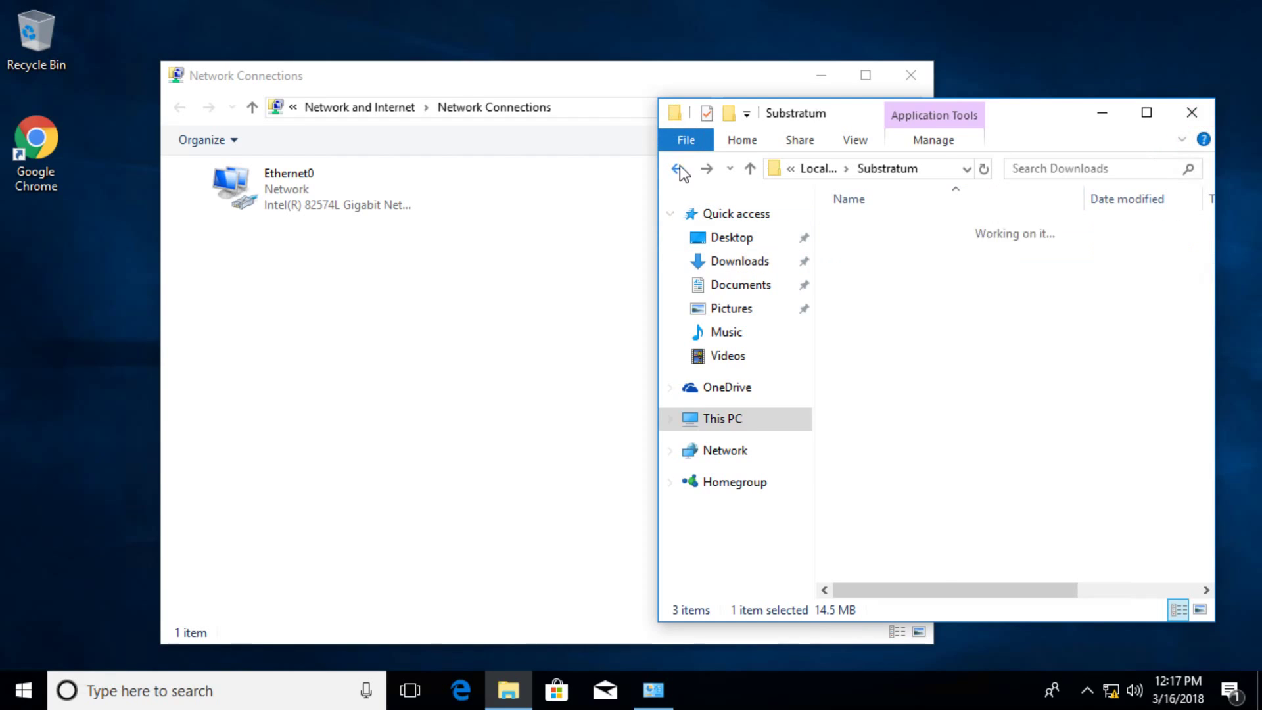
pyautogui.click(485, 287)
pyautogui.click(910, 75)
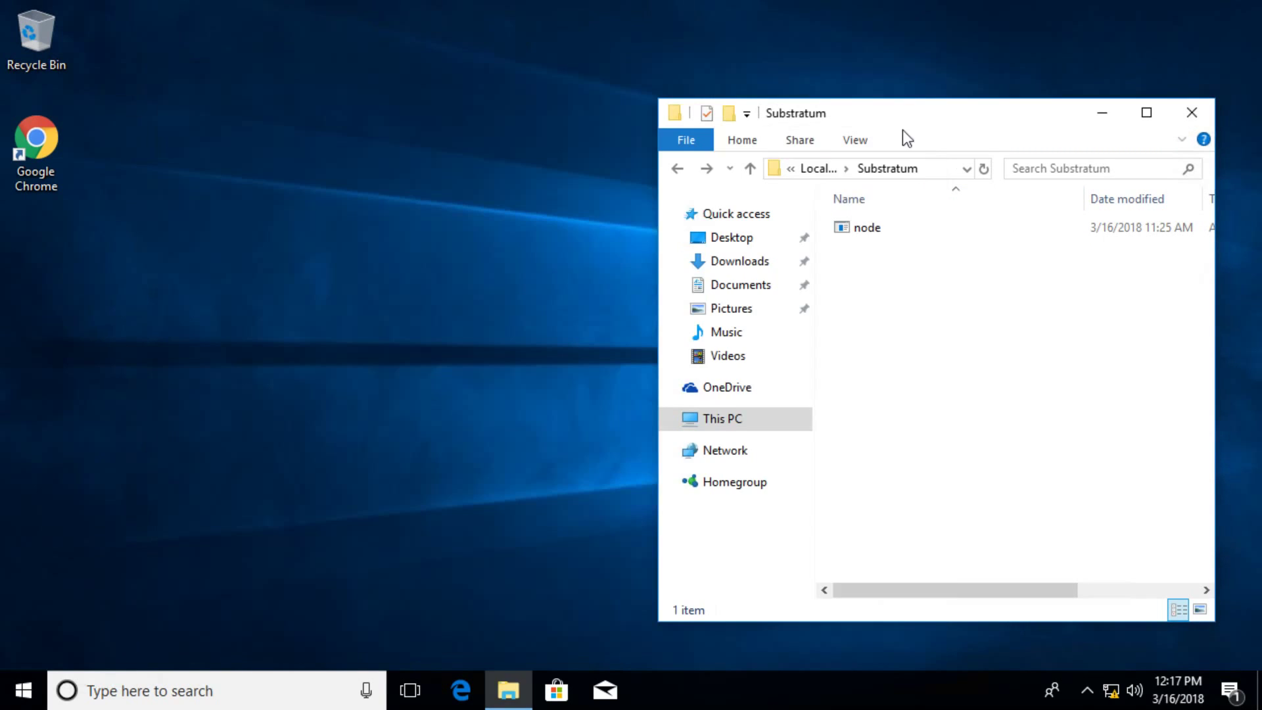
# Step: Open Task Manager from the taskbar and resize it narrower and taller
pyautogui.rightClick(731, 698)
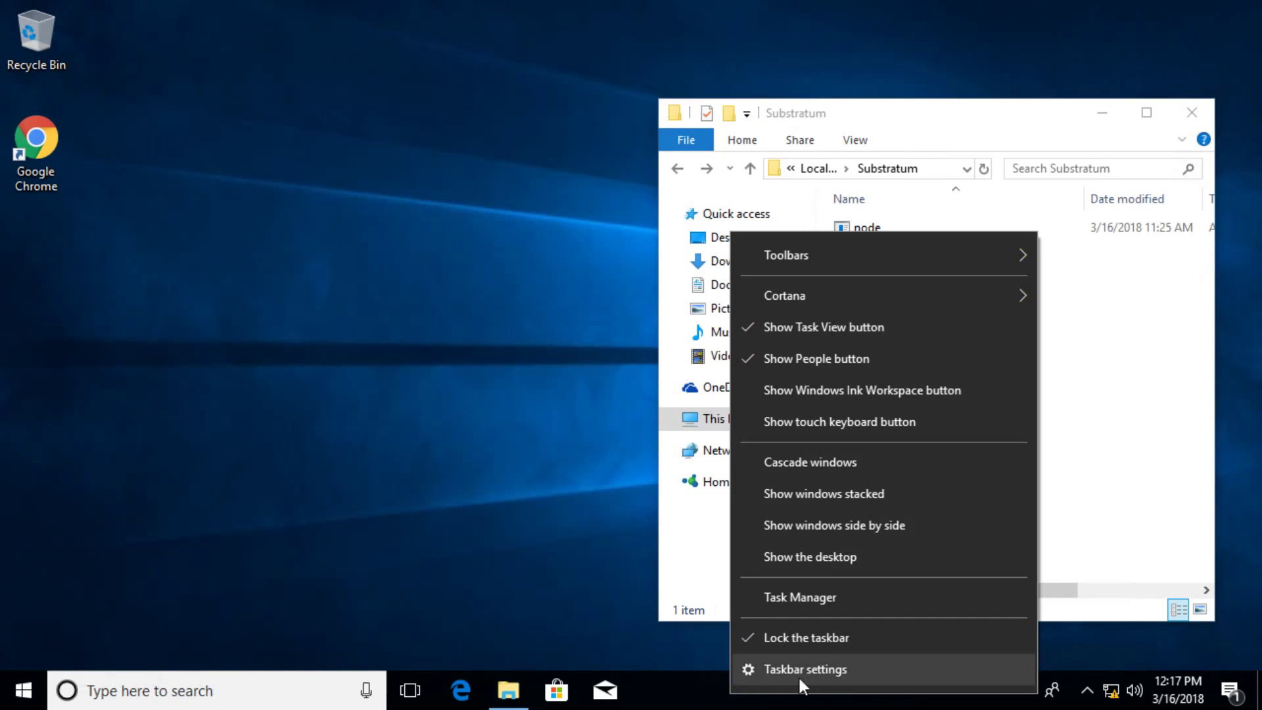
pyautogui.click(835, 596)
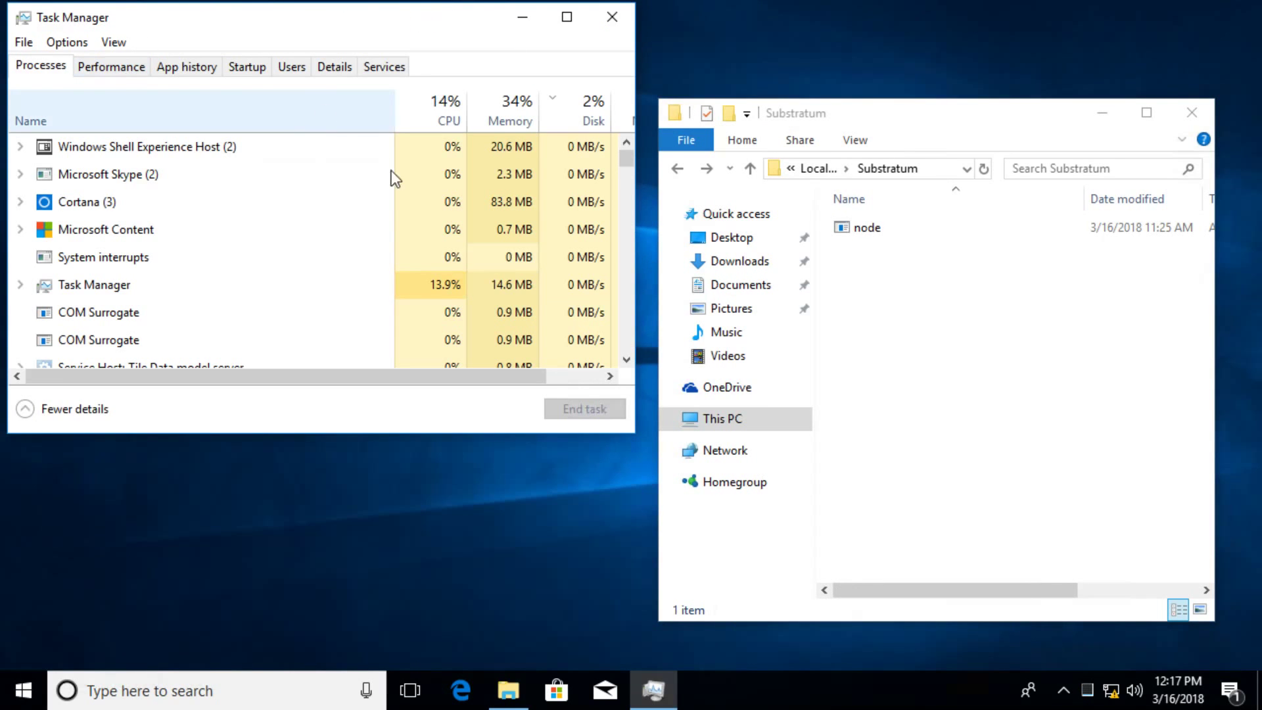
pyautogui.moveTo(635, 433); pyautogui.dragTo(708, 490)
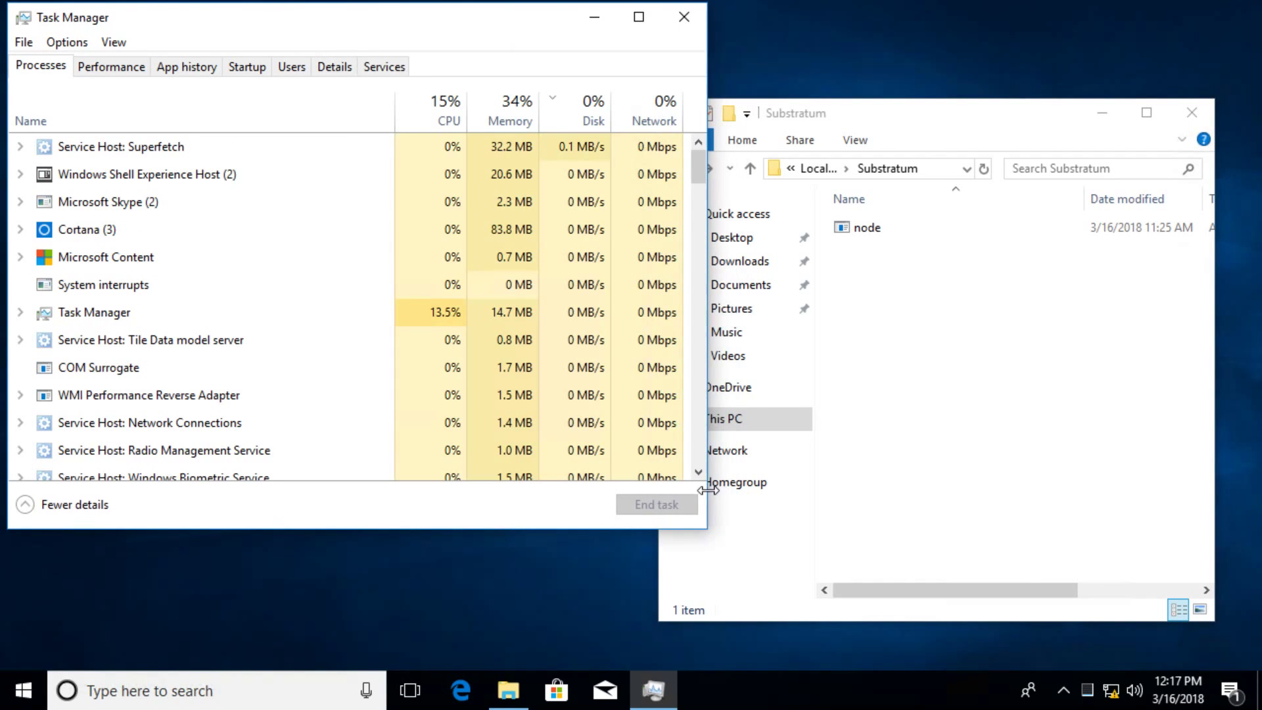
# Step: Launch Command Prompt as administrator from a cmd search
pyautogui.click(855, 423)
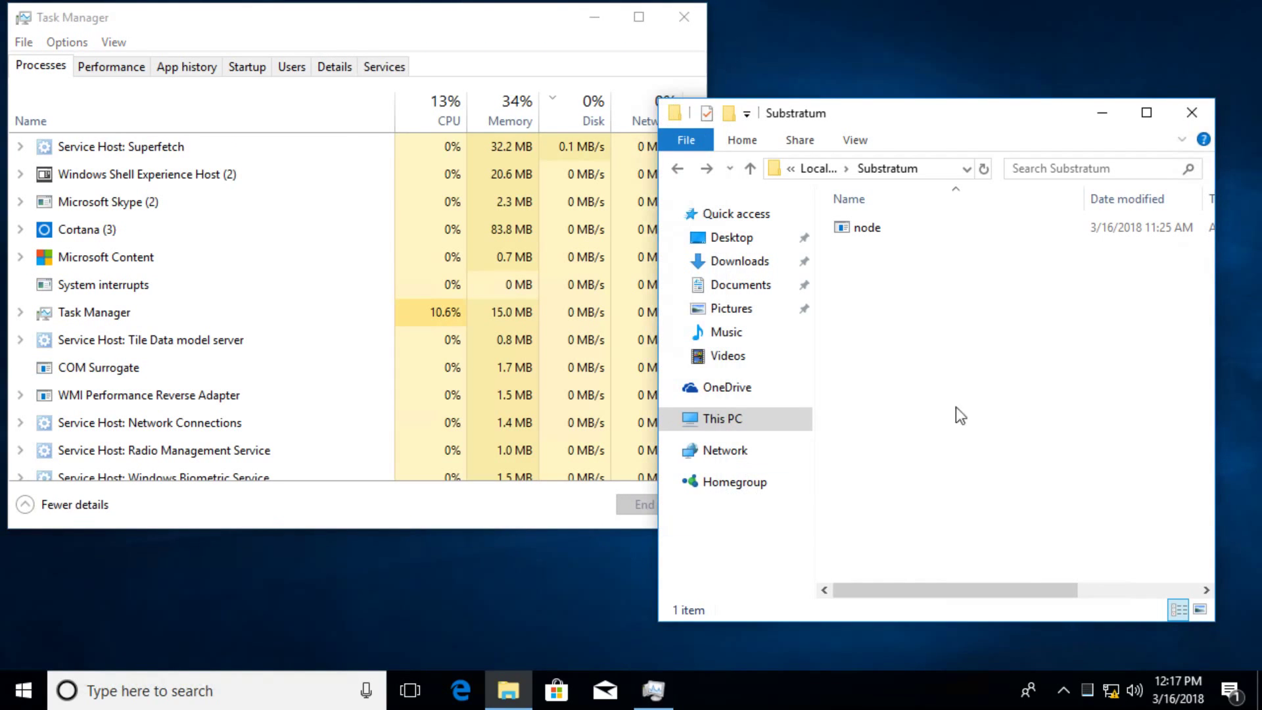
pyautogui.click(111, 695)
pyautogui.write('c')
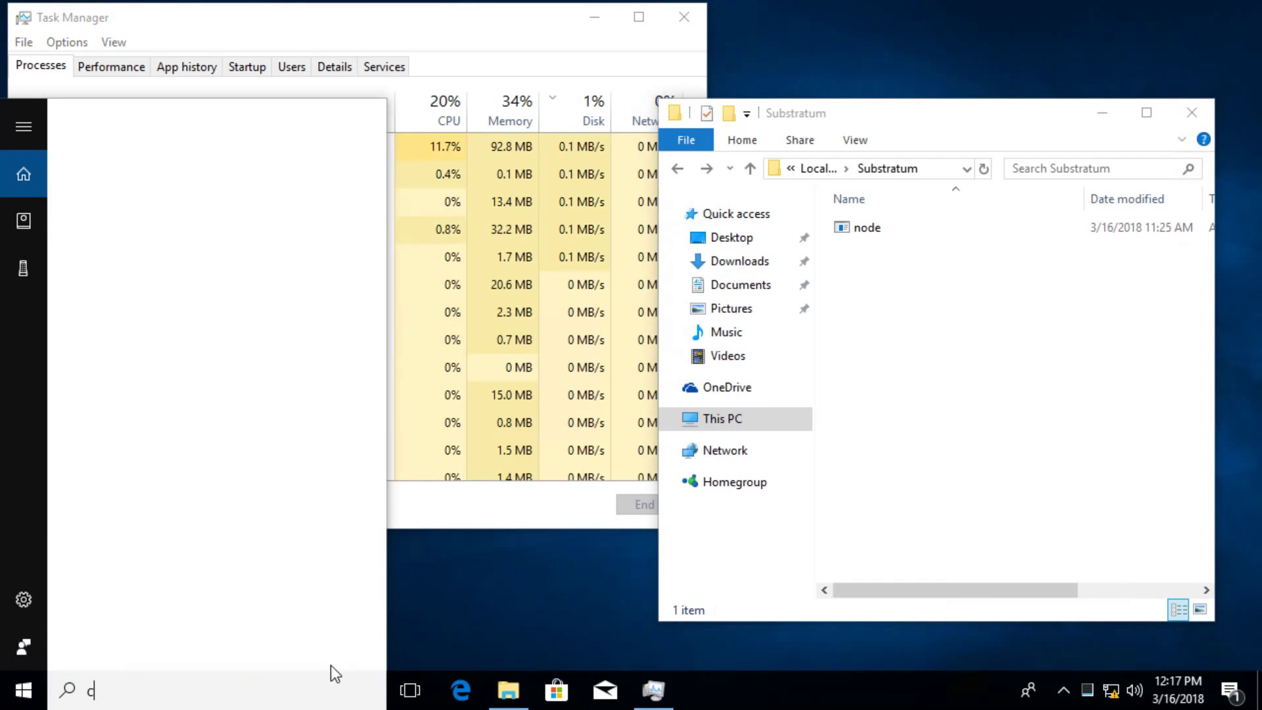
pyautogui.write('md')
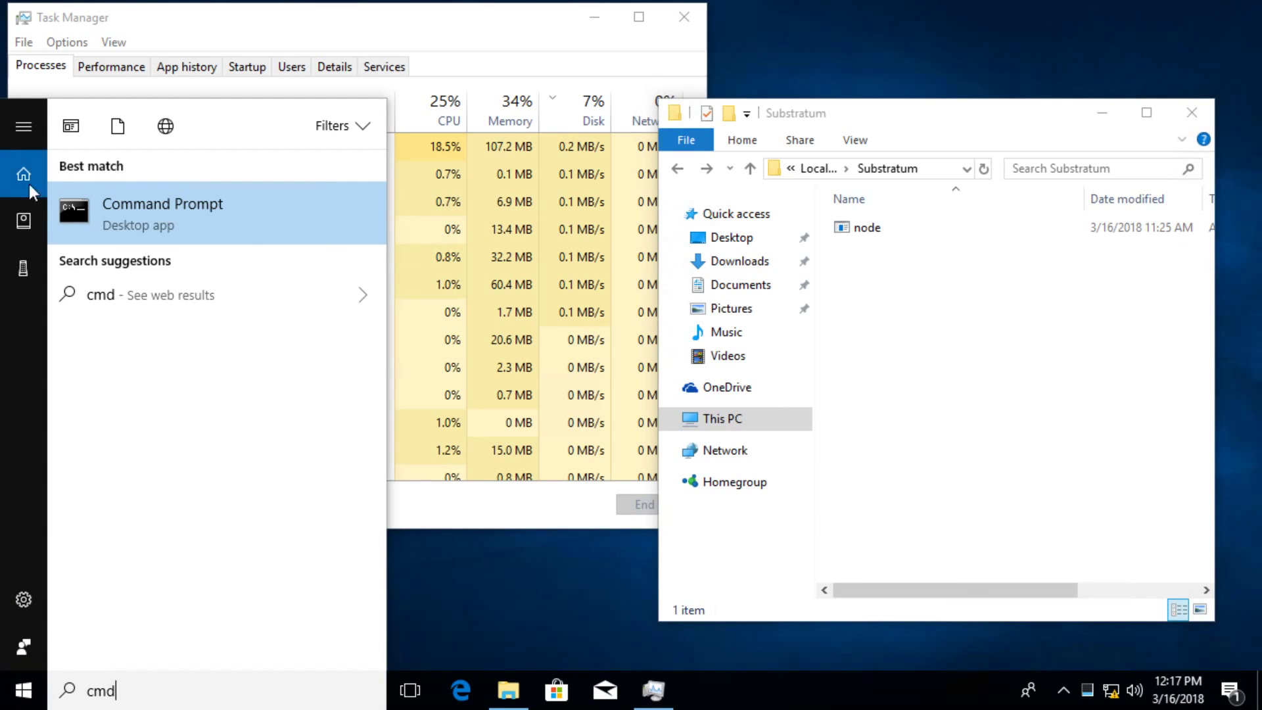
pyautogui.rightClick(175, 214)
pyautogui.click(244, 240)
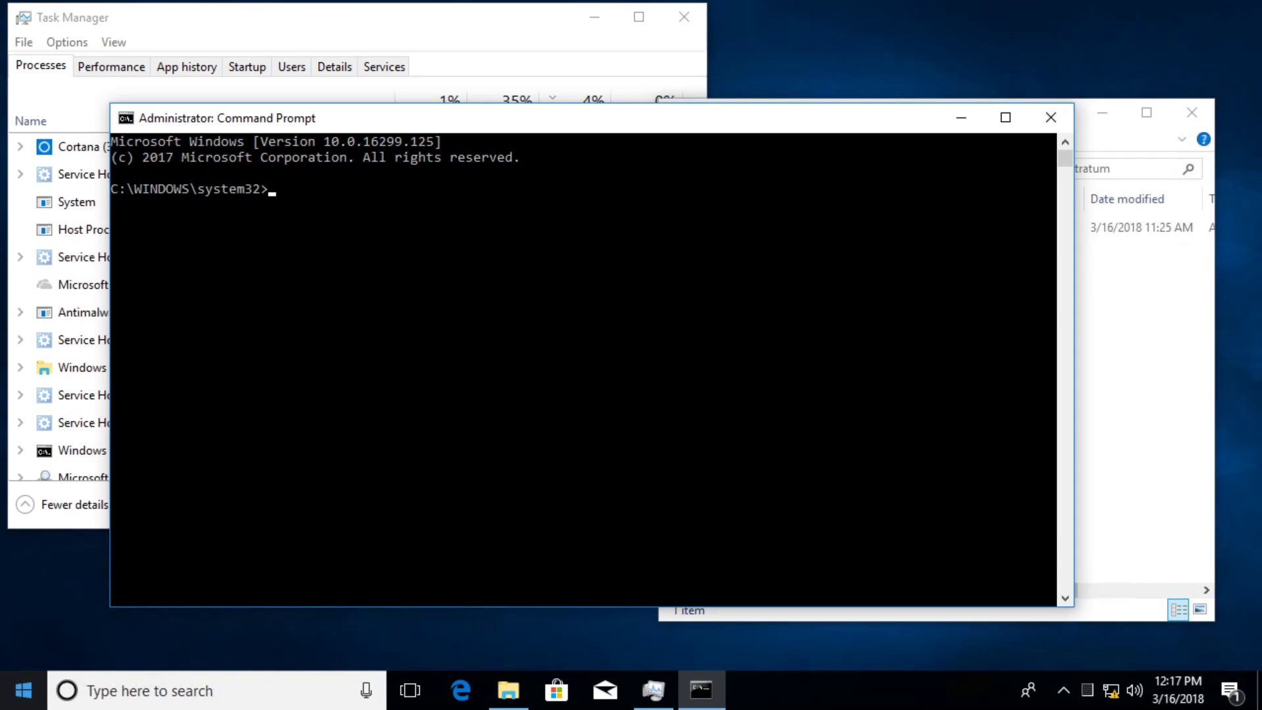
# Step: Copy the C:\Substratum path from Explorer and cd into it in the admin console
pyautogui.click(500, 236)
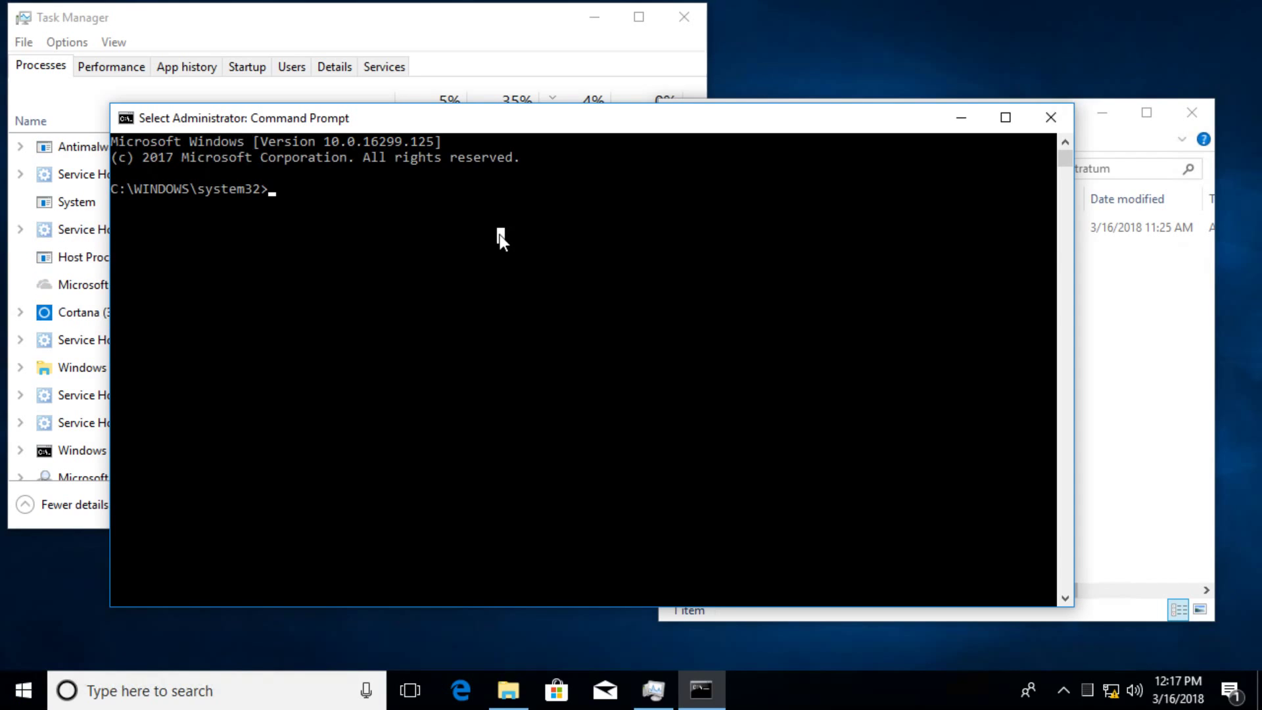
pyautogui.click(1109, 380)
pyautogui.click(947, 169)
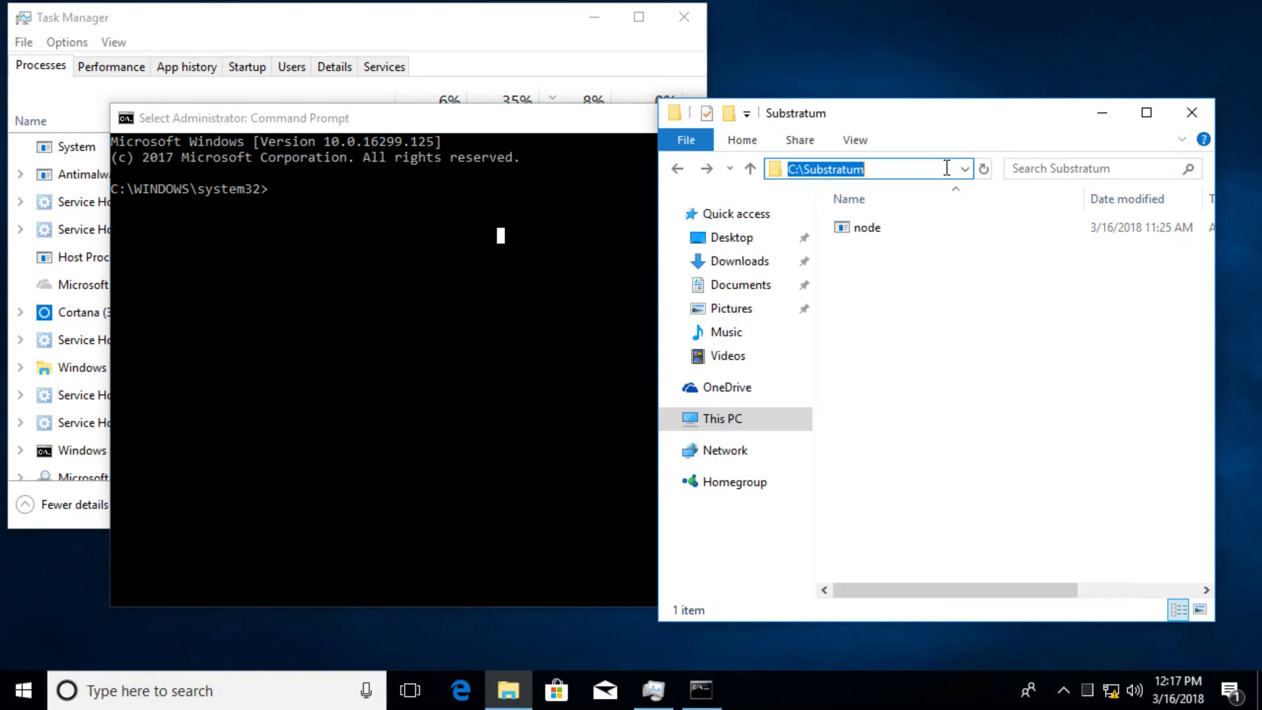
pyautogui.click(125, 187)
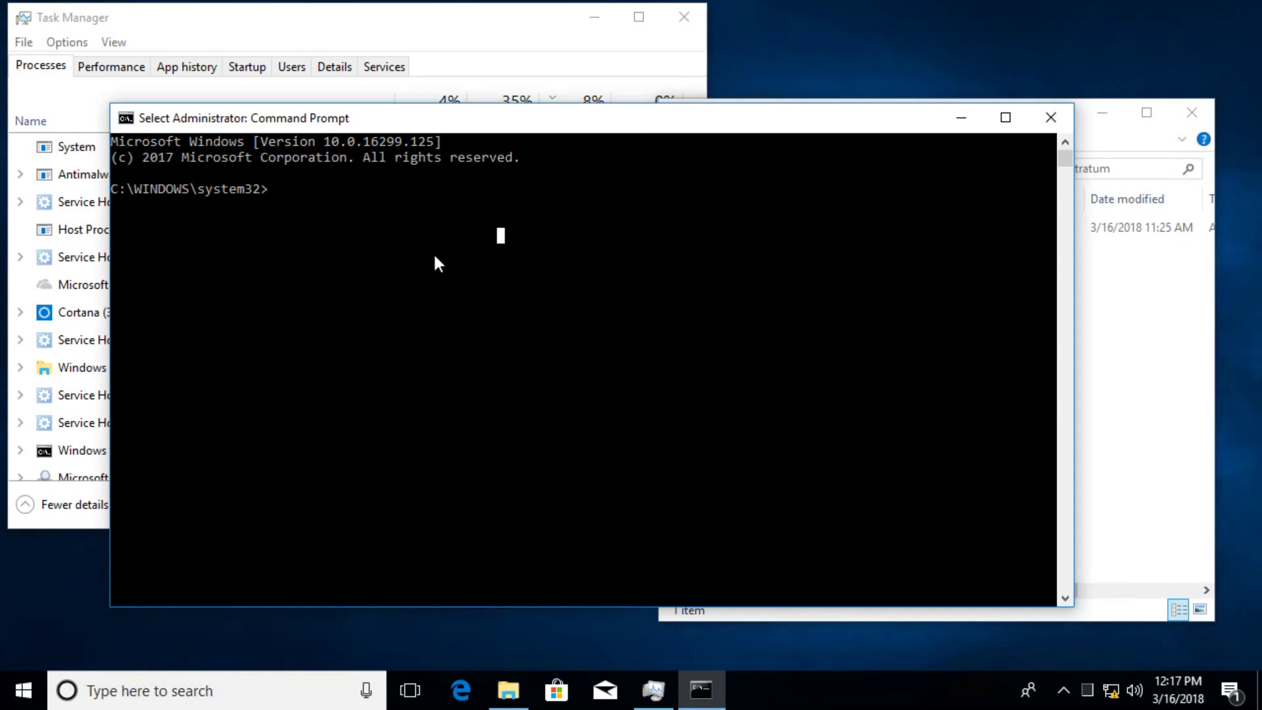
pyautogui.click(437, 252)
pyautogui.write('cd')
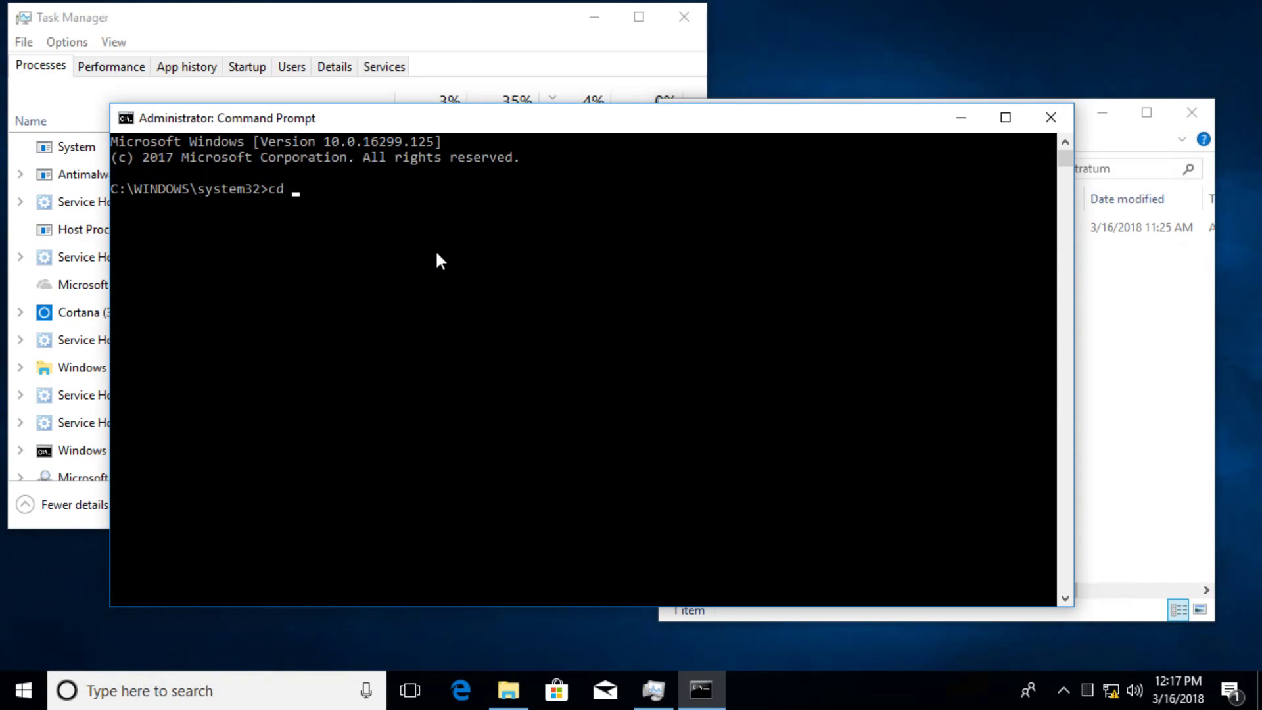
pyautogui.write('C:\\Substratum')
pyautogui.press('Return')
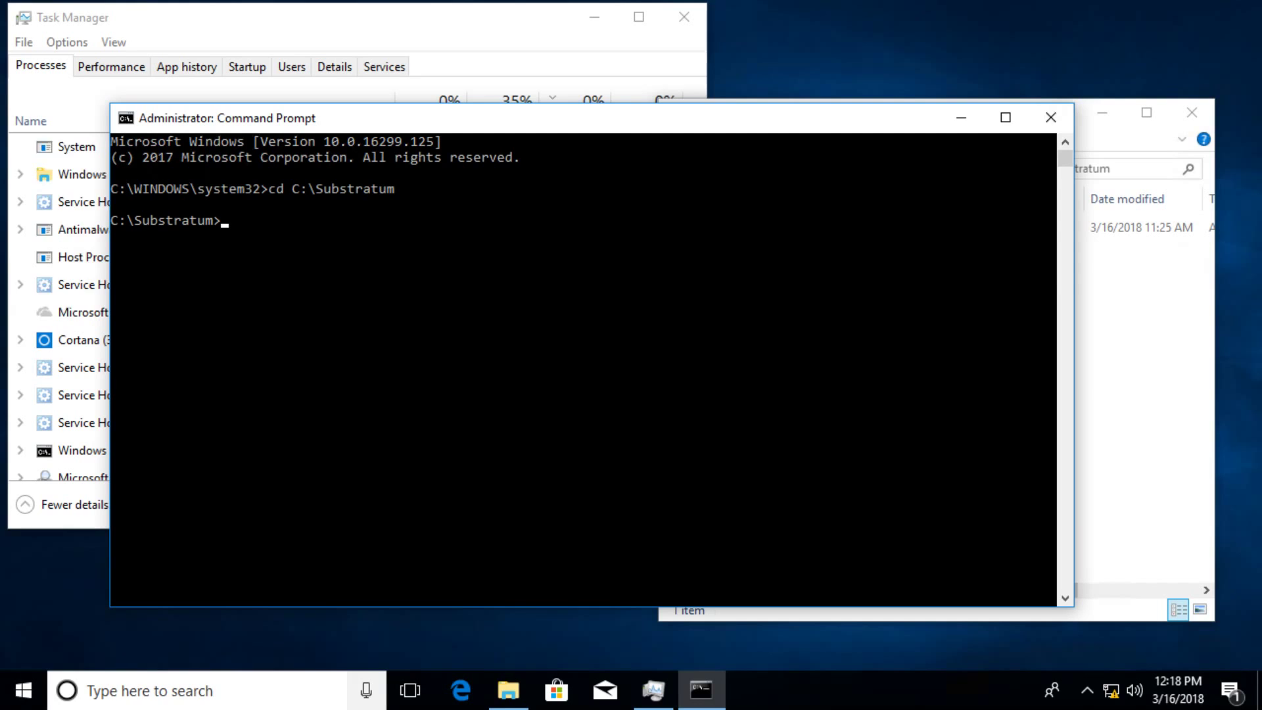
# Step: Run node --dns_servers 8.8.8.8 and move the console window aside
pyautogui.click(340, 281)
pyautogui.rightClick(341, 282)
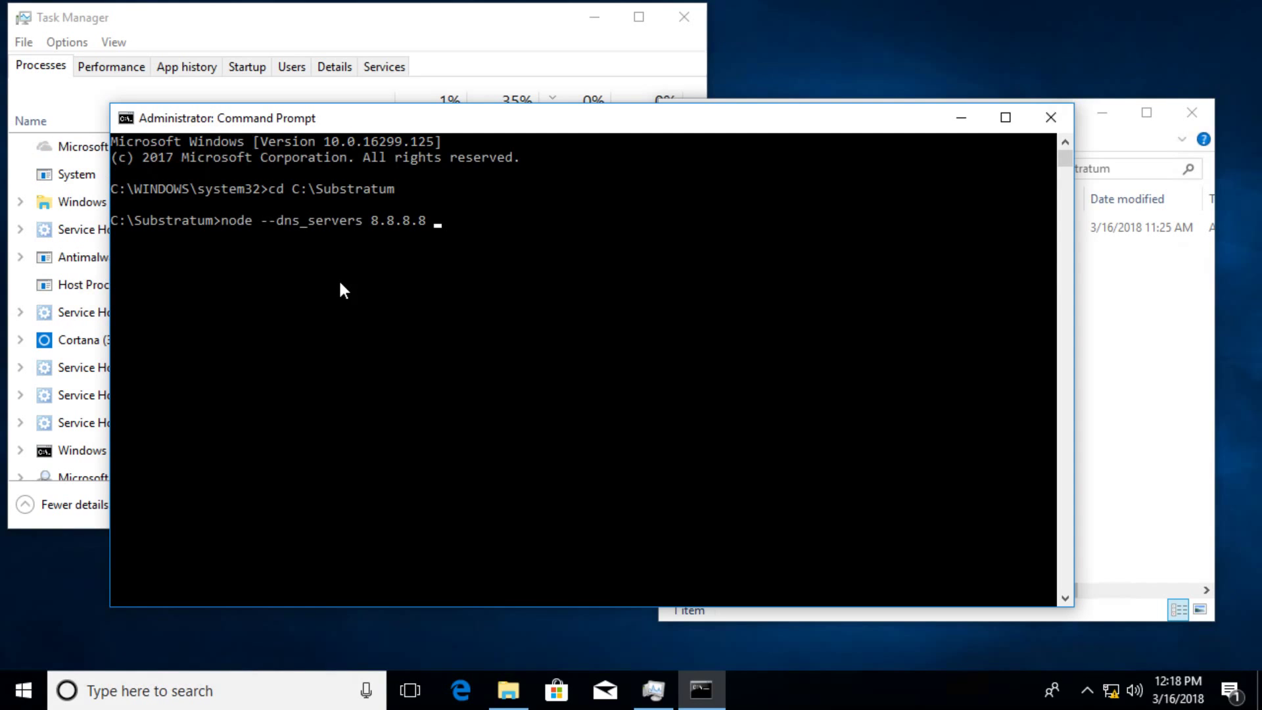
pyautogui.press('Return')
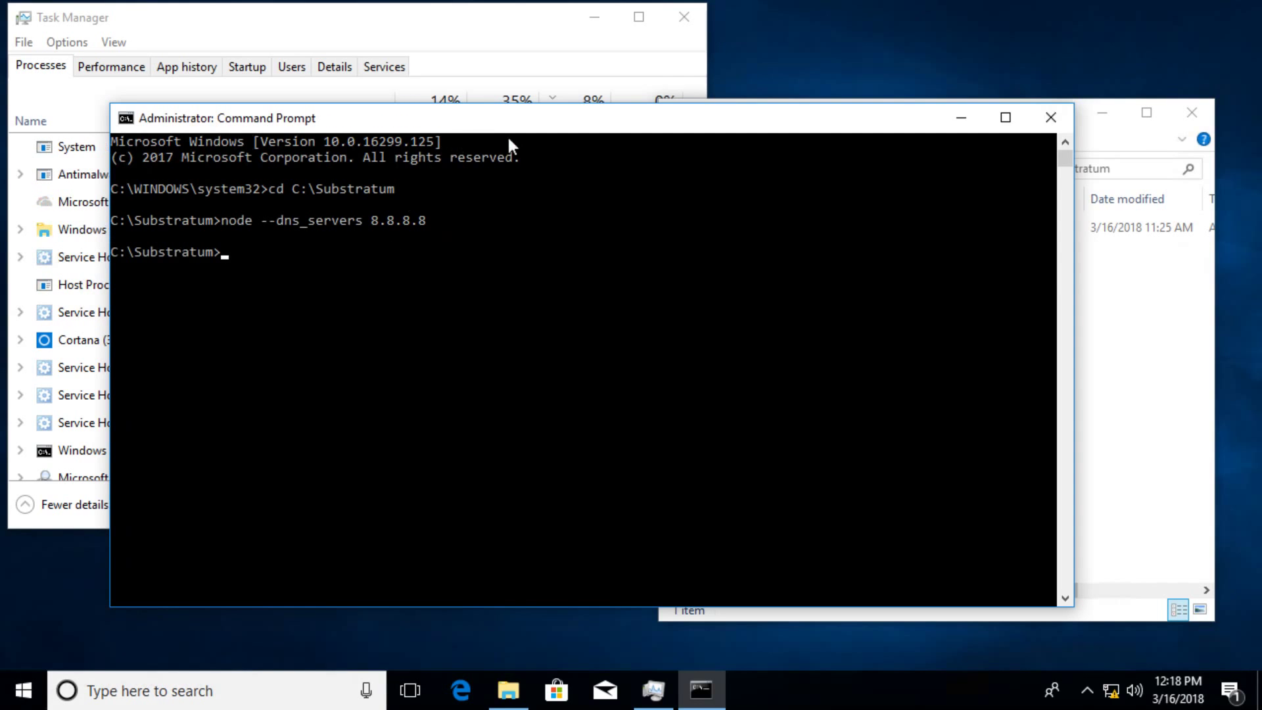
pyautogui.moveTo(509, 120); pyautogui.dragTo(840, 222)
# Step: Launch Edge, close the old Can't reach this page and httpbin tabs, and reposition the window
pyautogui.click(575, 51)
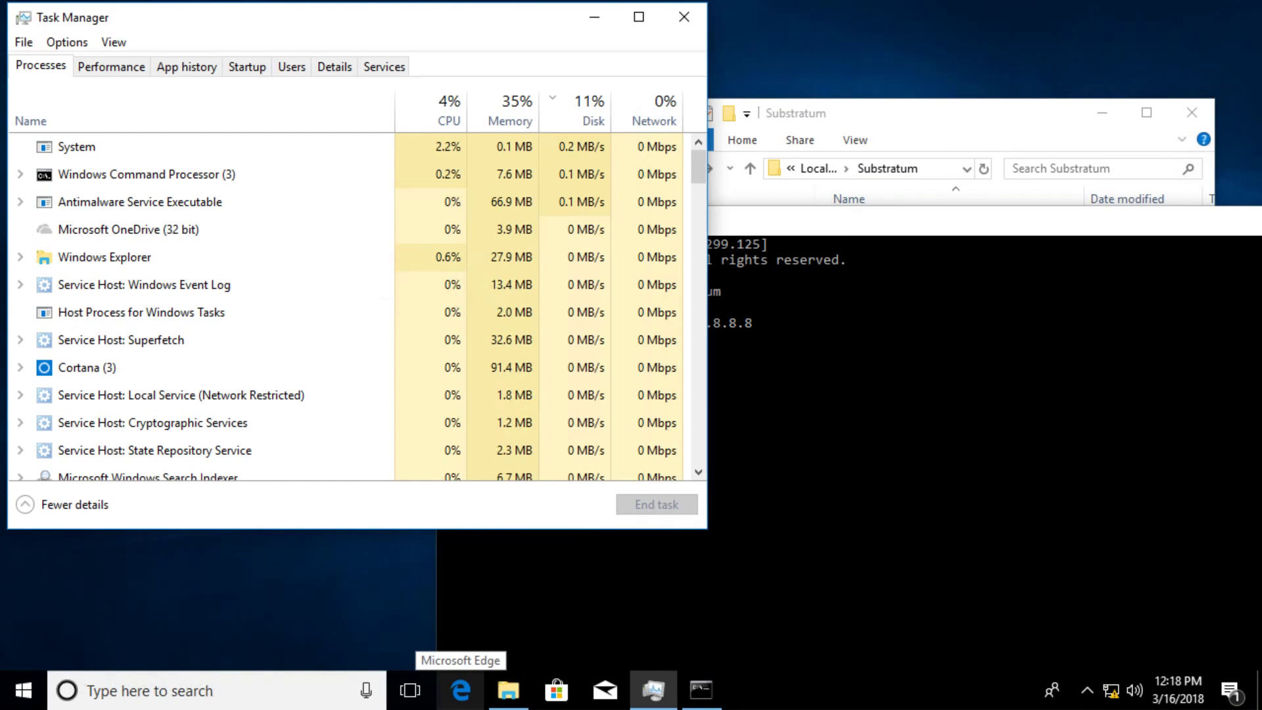
pyautogui.click(471, 694)
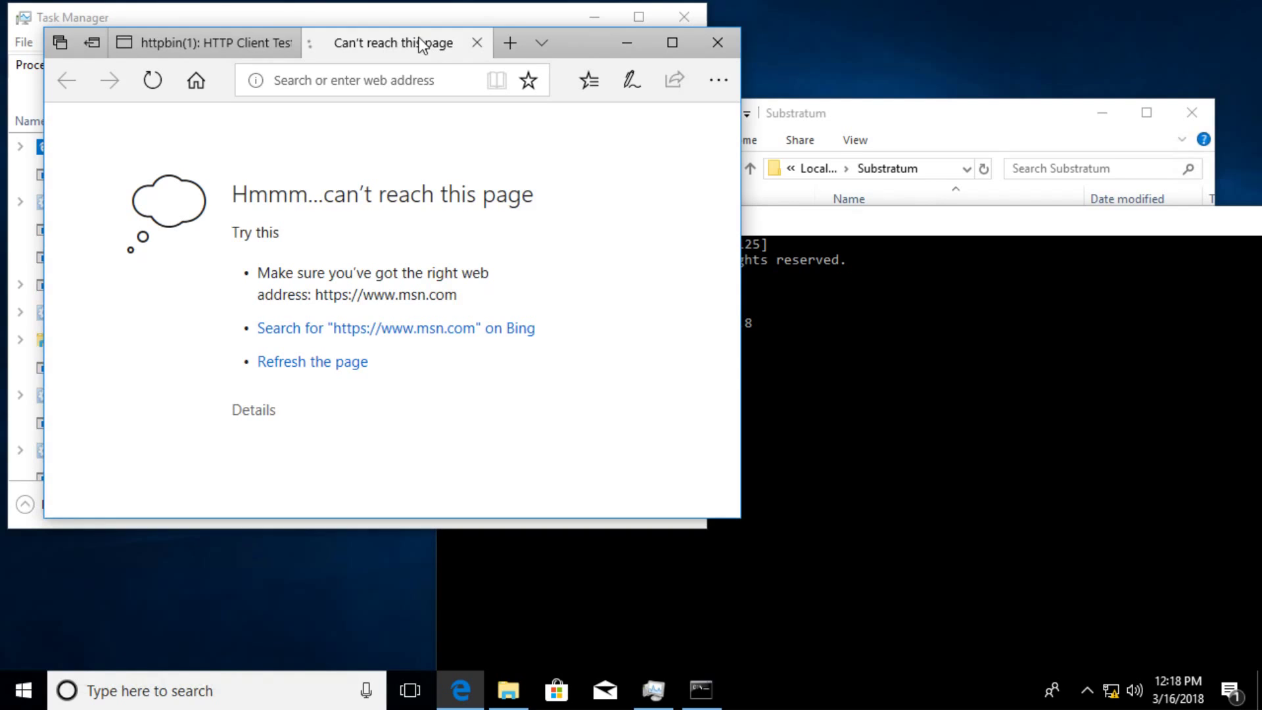
pyautogui.click(478, 43)
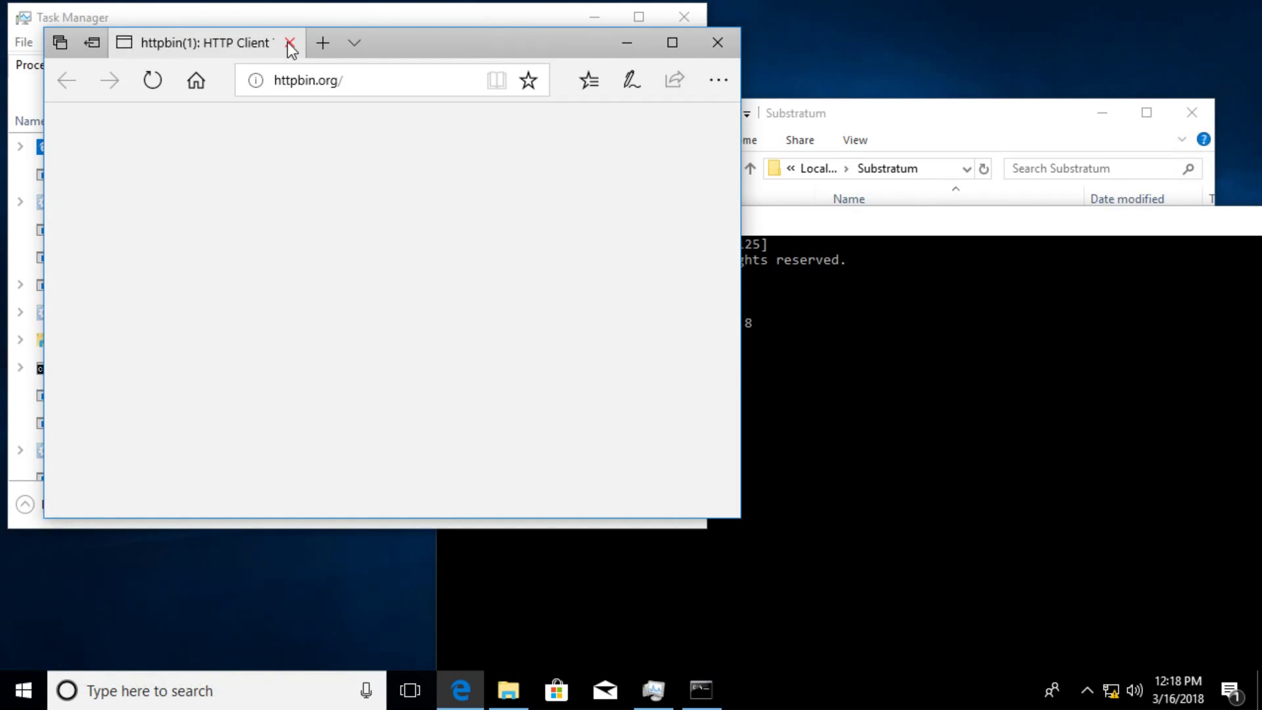
pyautogui.click(289, 44)
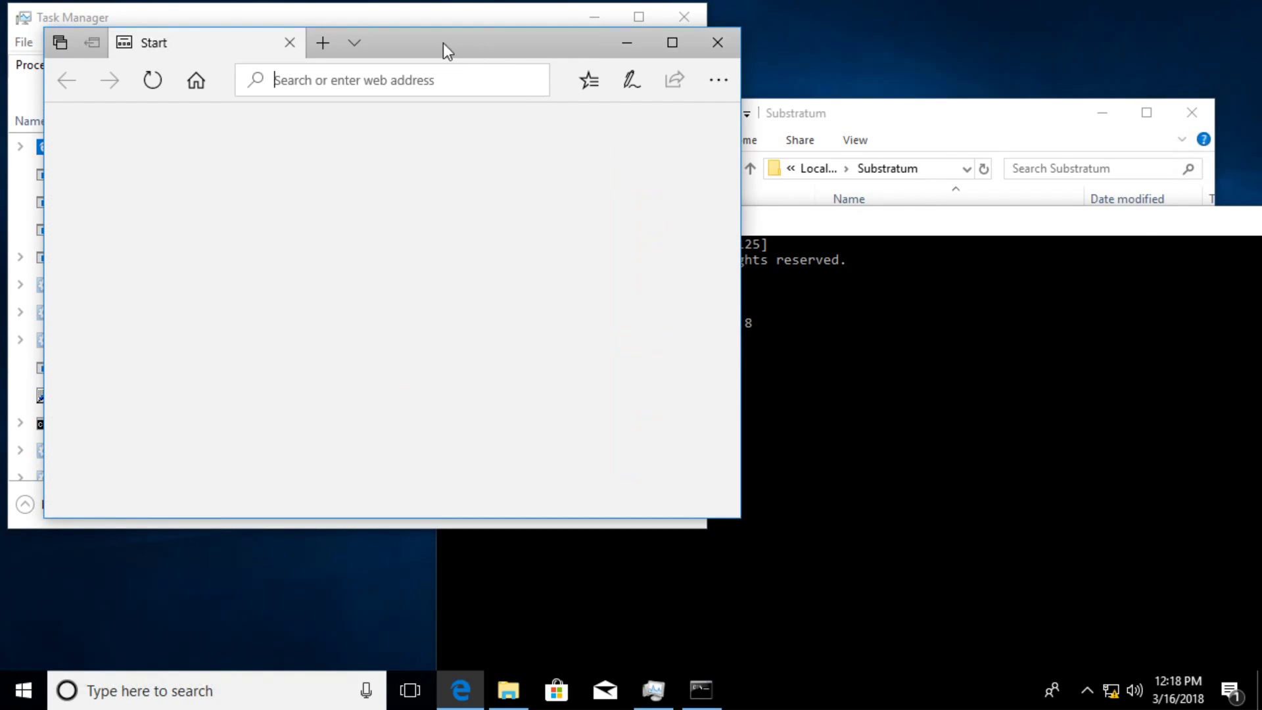
pyautogui.moveTo(443, 48); pyautogui.dragTo(878, 176)
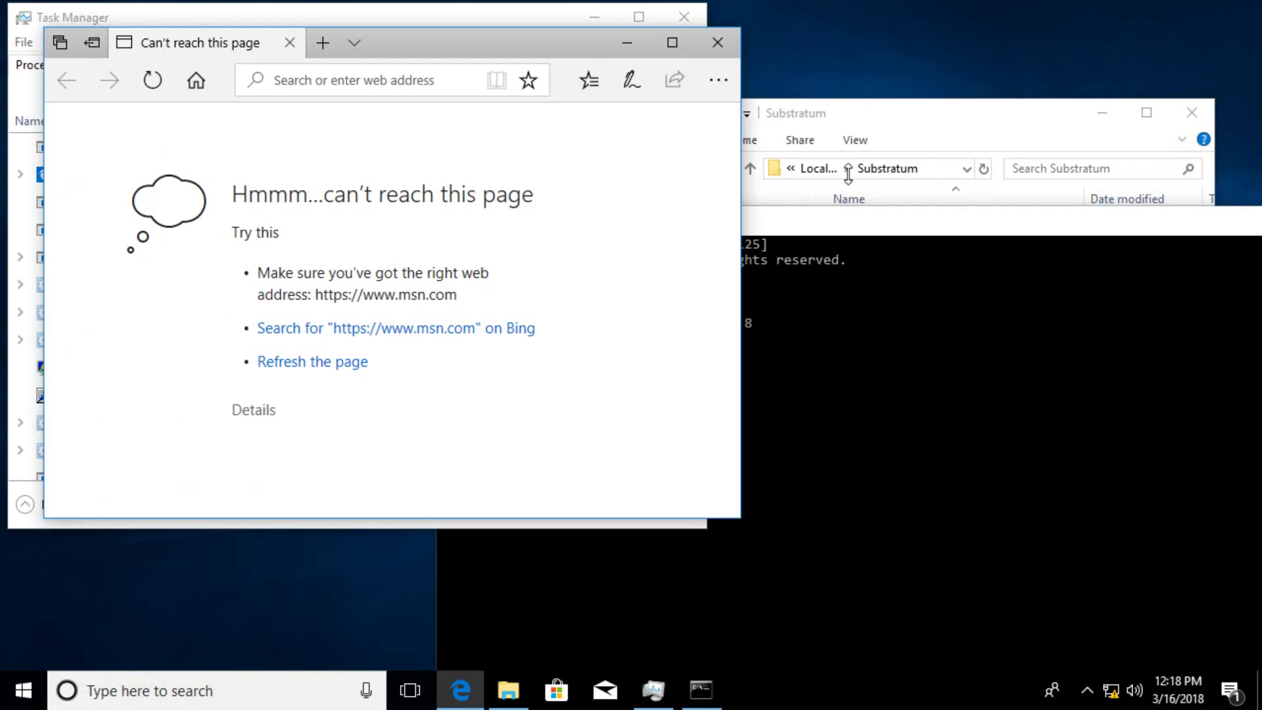
pyautogui.moveTo(514, 46); pyautogui.dragTo(724, 187)
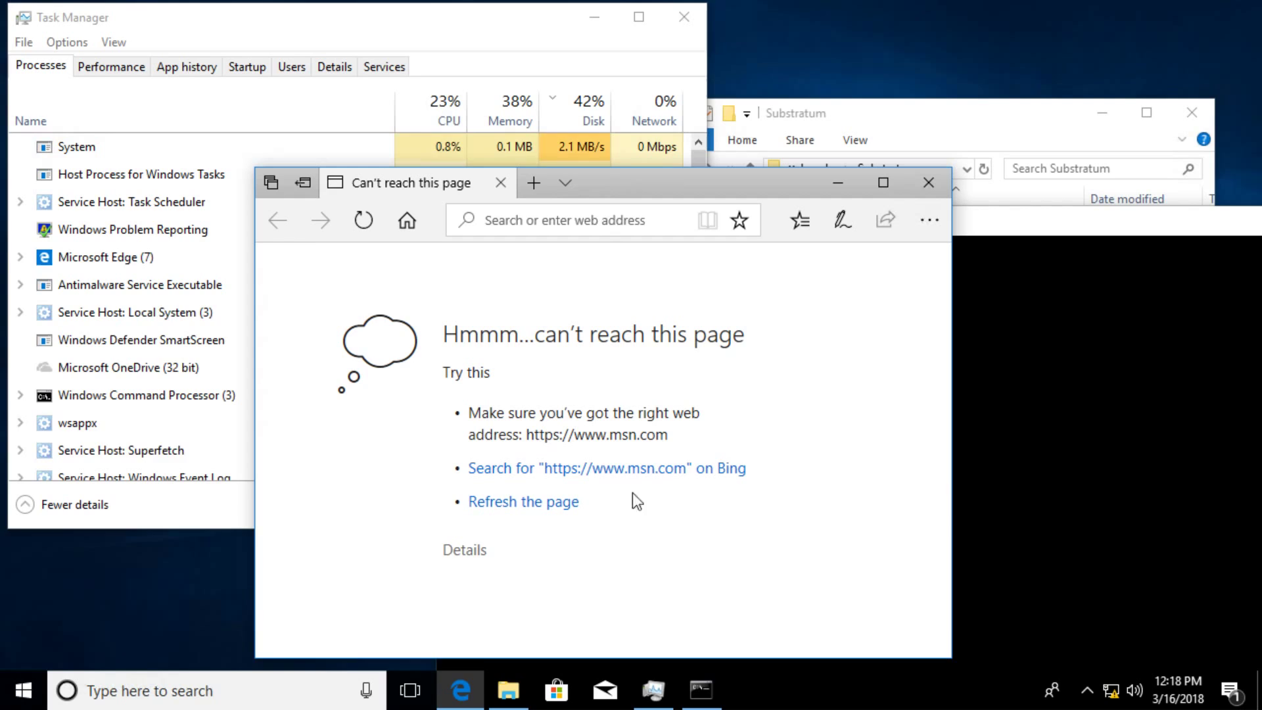
pyautogui.moveTo(460, 690)
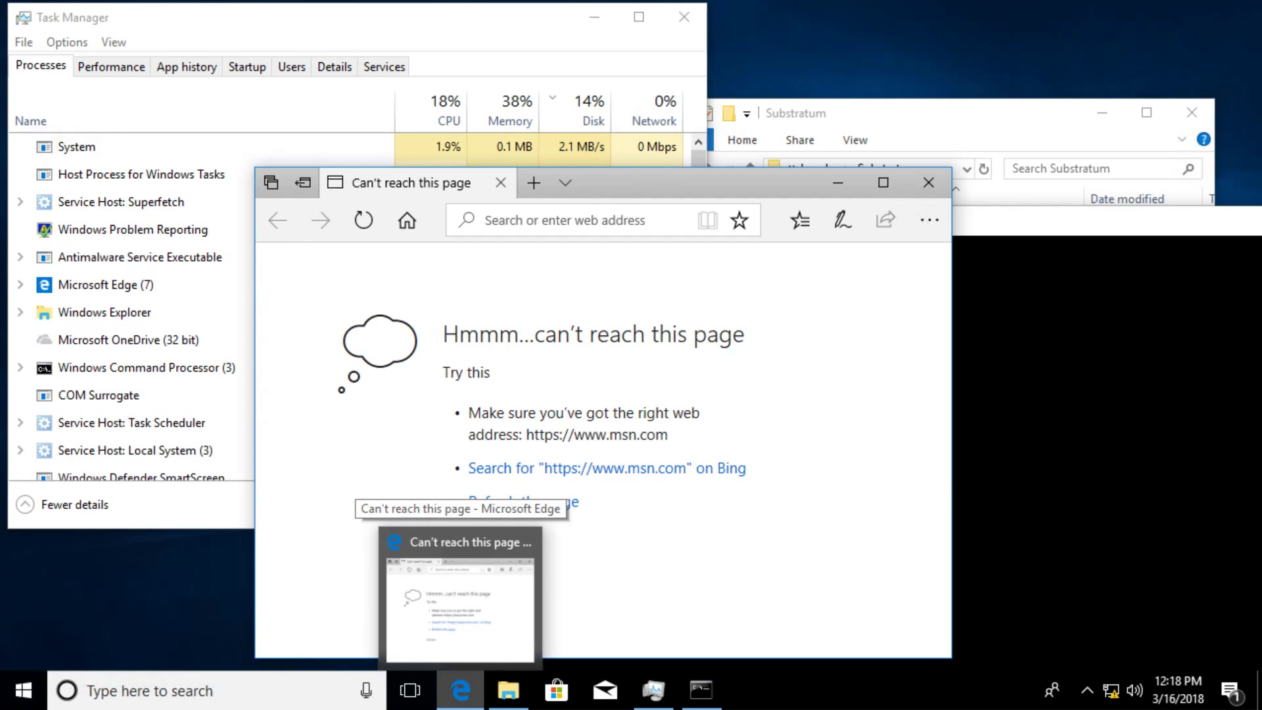
pyautogui.click(559, 214)
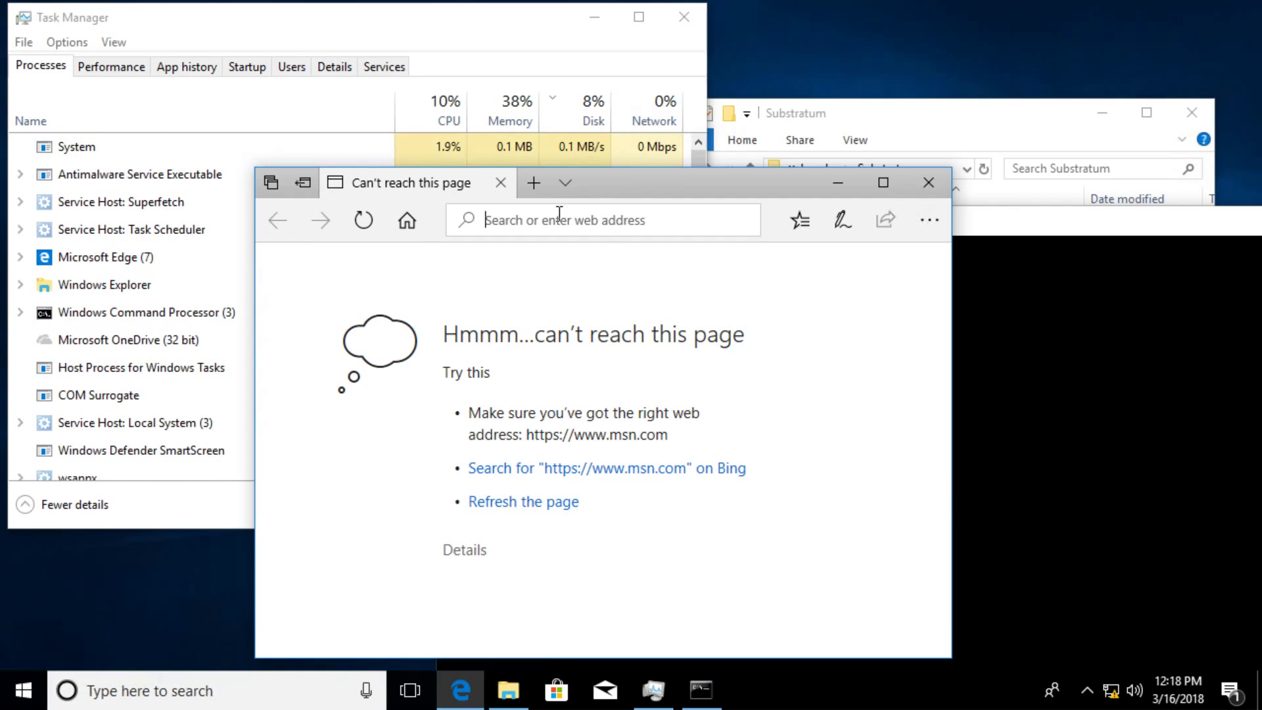
pyautogui.write('http')
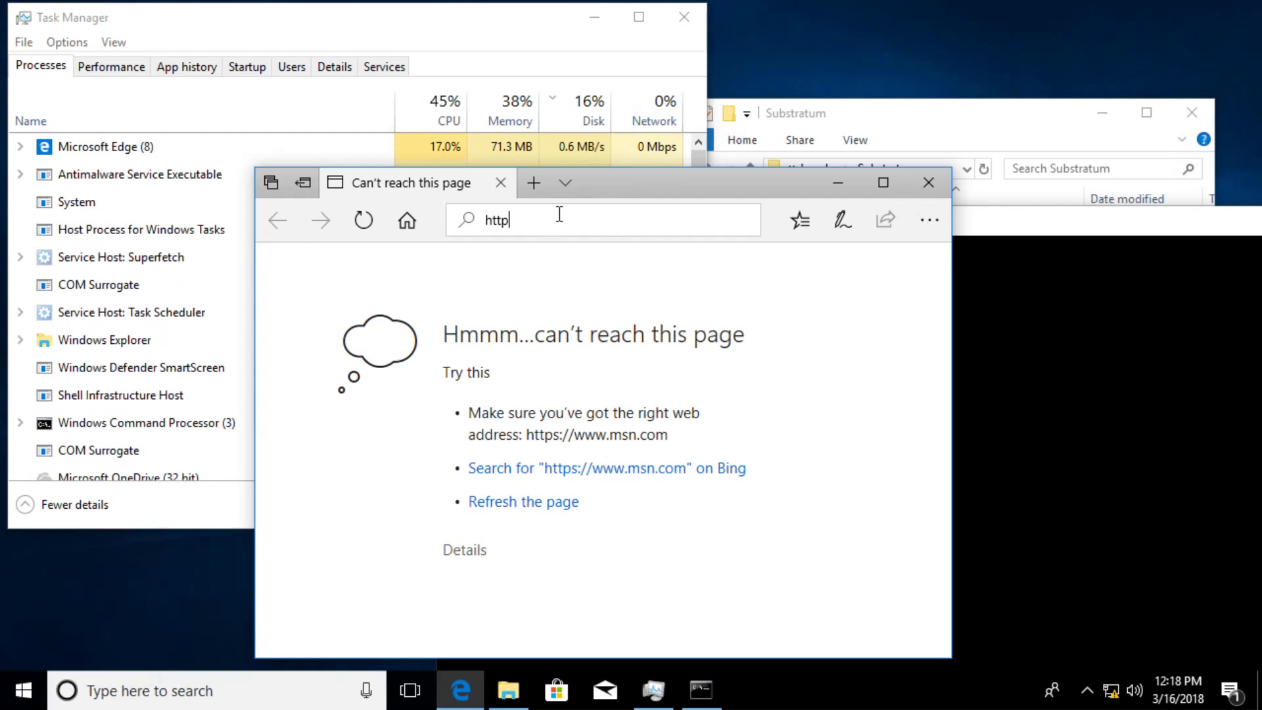
pyautogui.write(':')
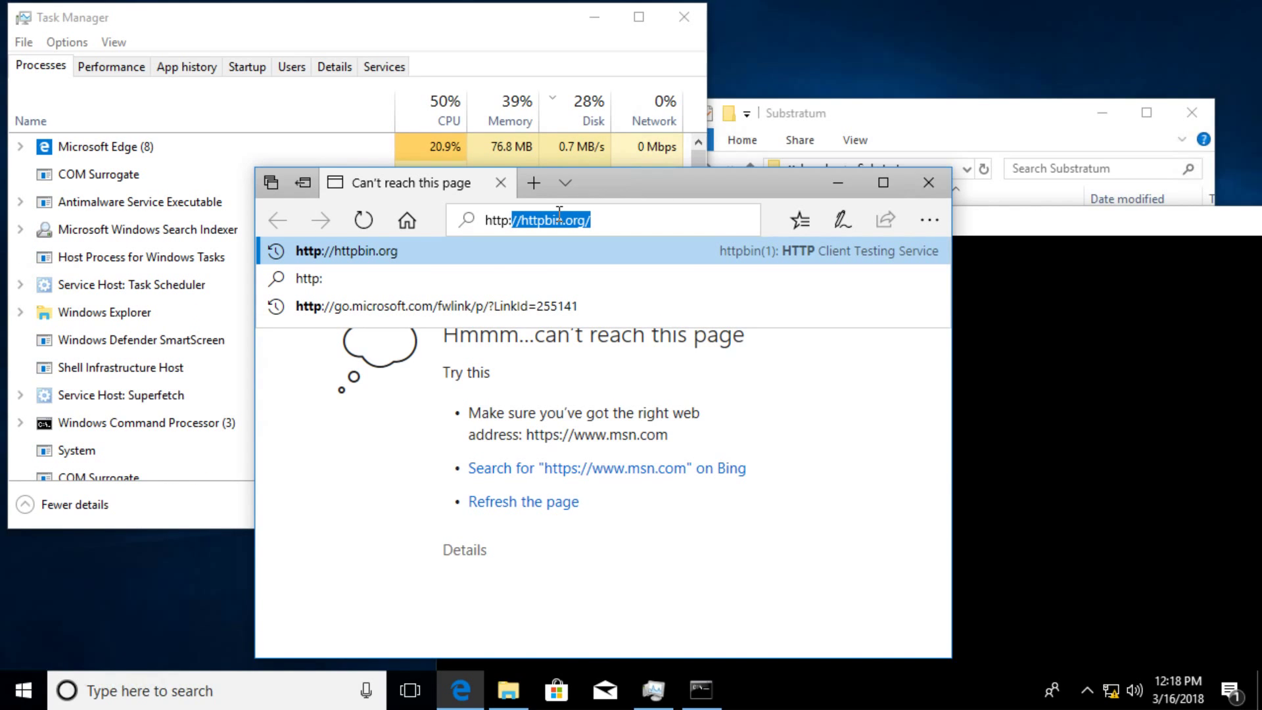
pyautogui.write('//htt')
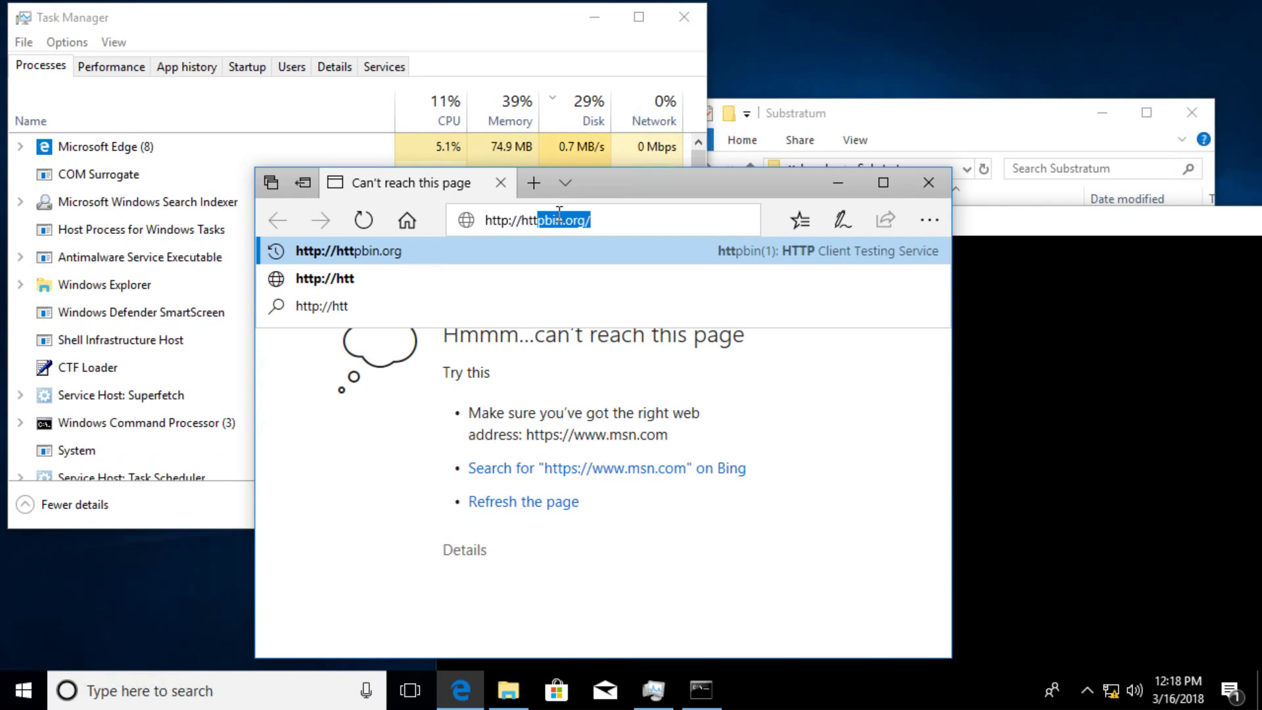
pyautogui.write('pbin.org')
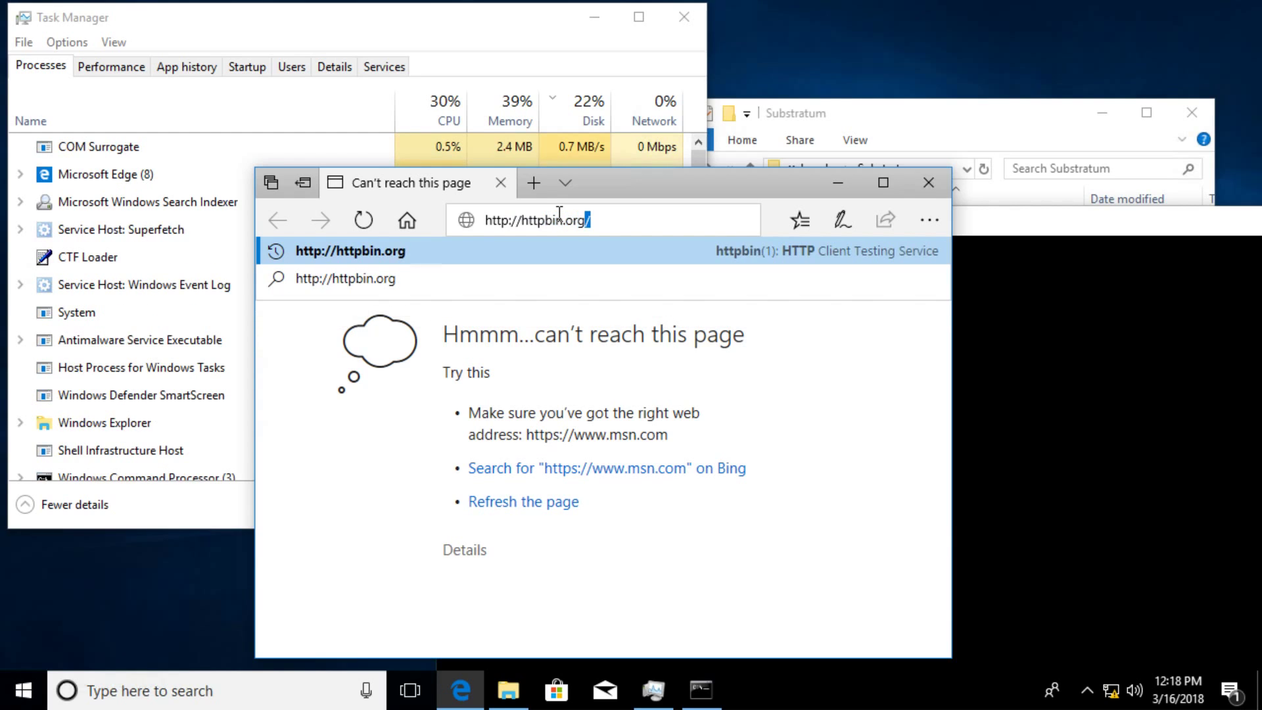
pyautogui.press('Return')
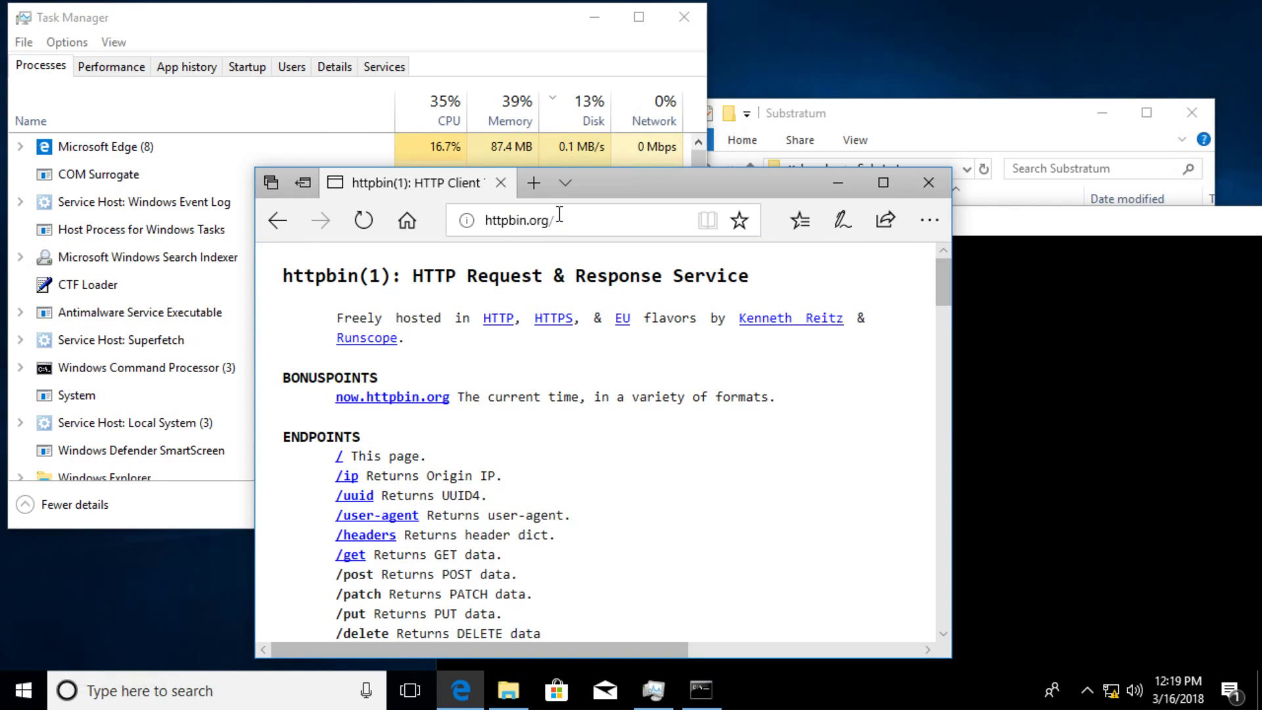
pyautogui.click(521, 219)
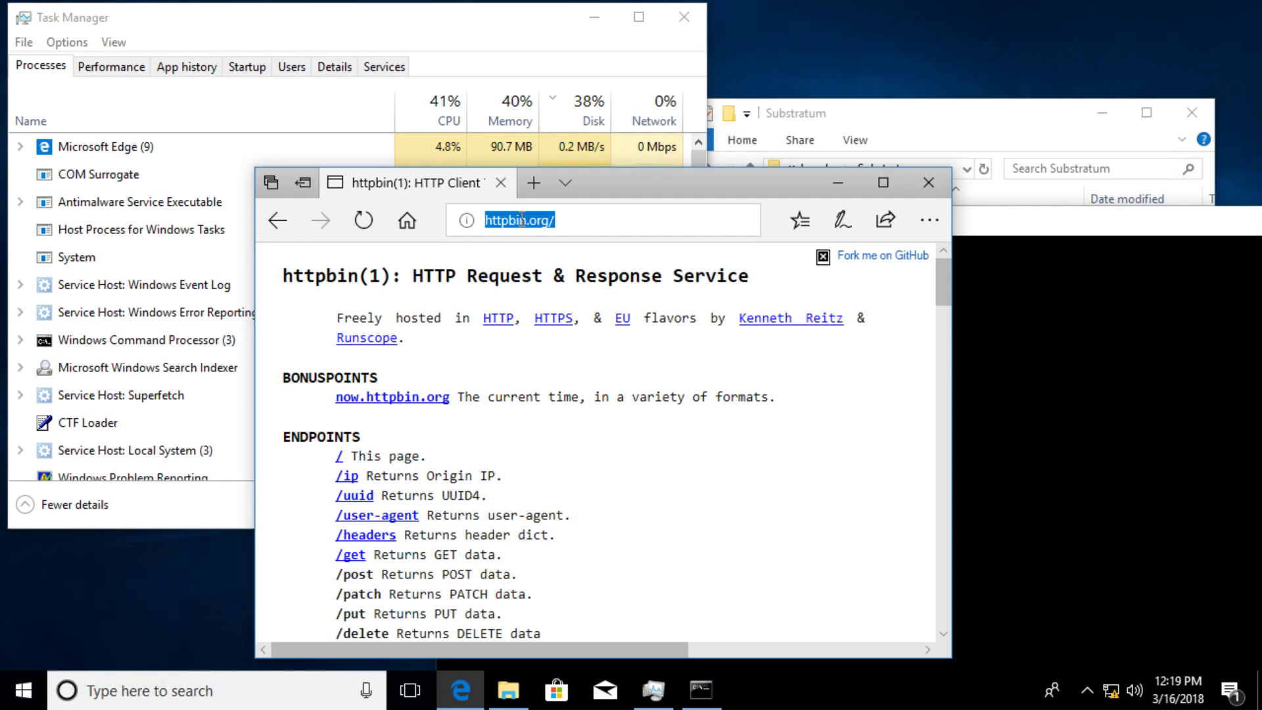
pyautogui.write('www')
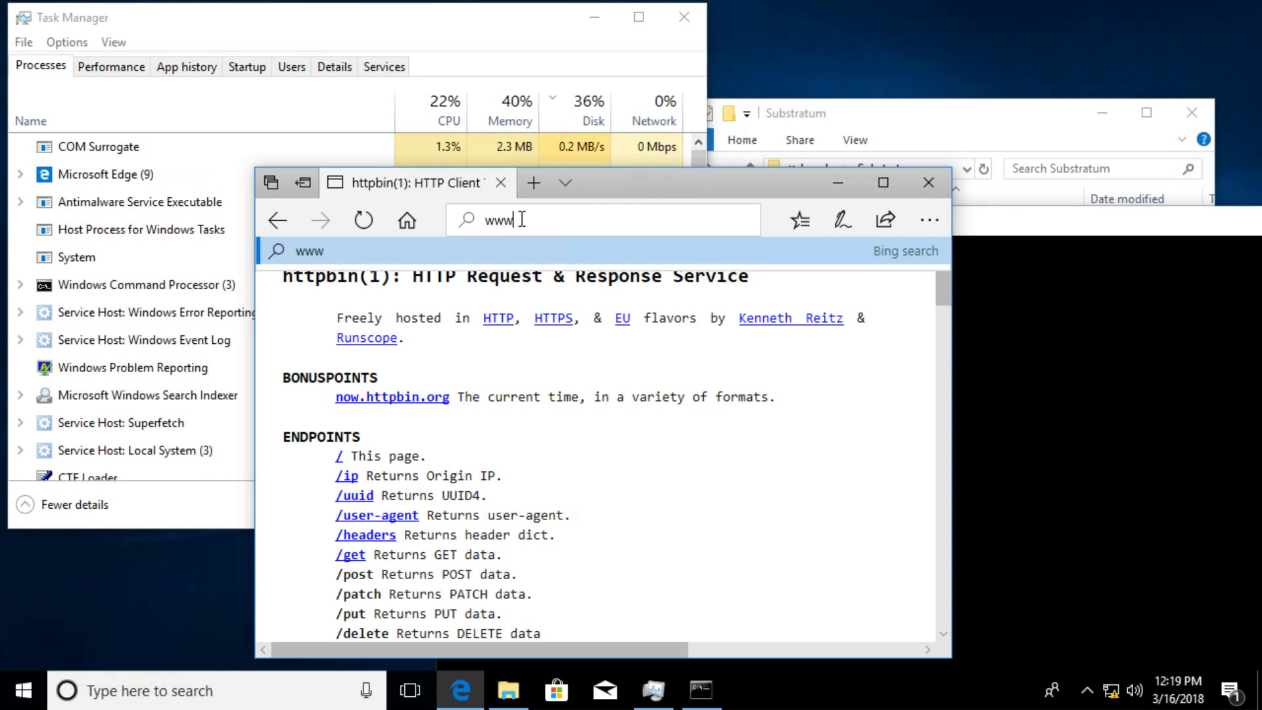
pyautogui.press('BackSpace')
pyautogui.press('BackSpace')
pyautogui.press('BackSpace')
pyautogui.write('http:')
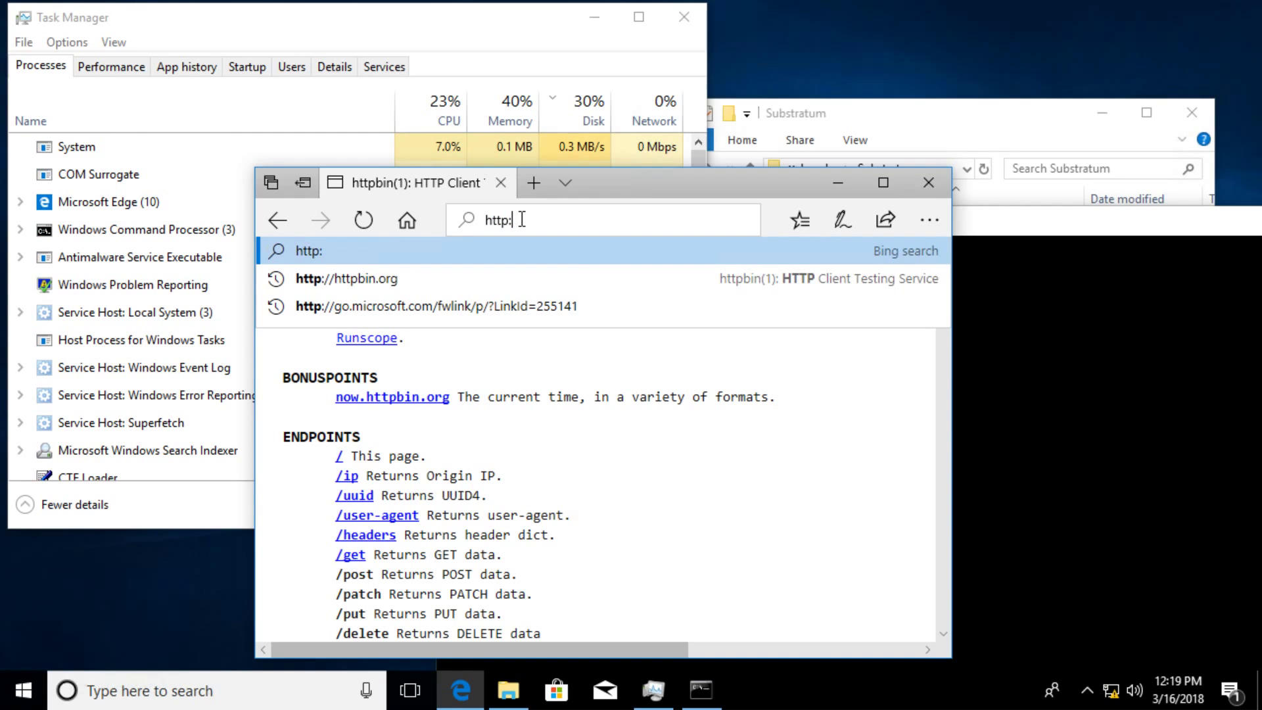
pyautogui.write('..//')
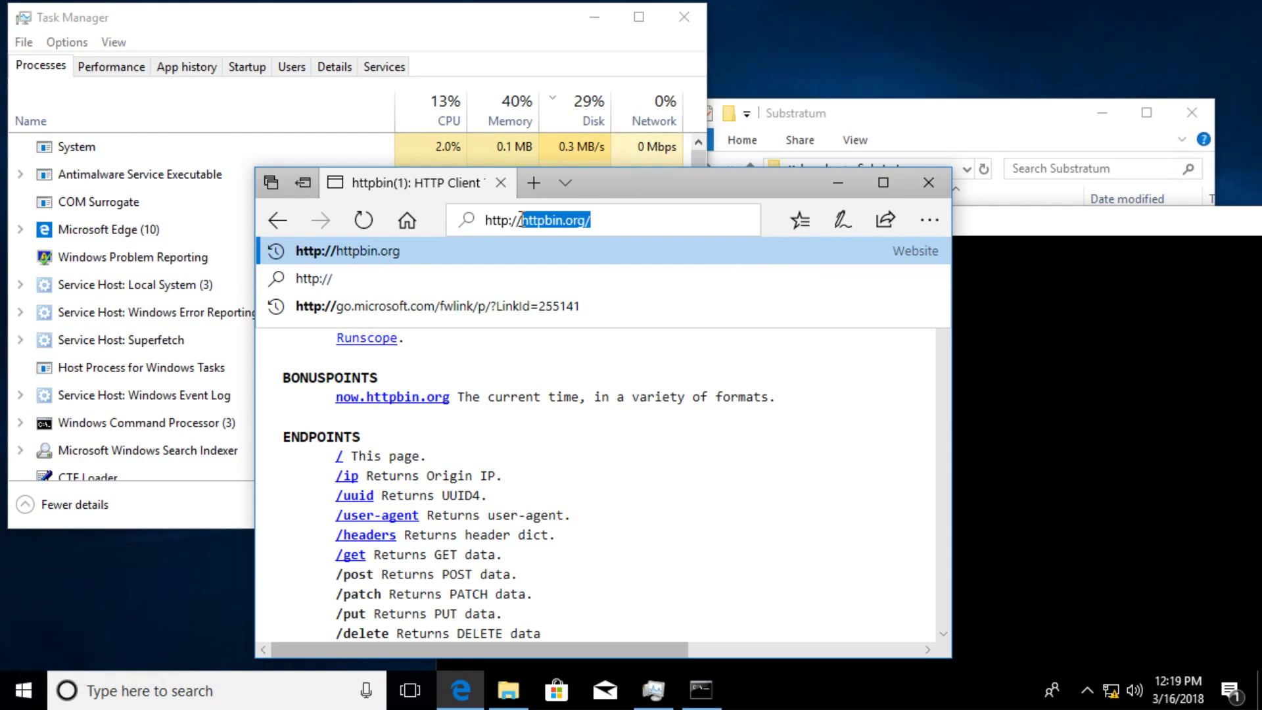
pyautogui.write('www')
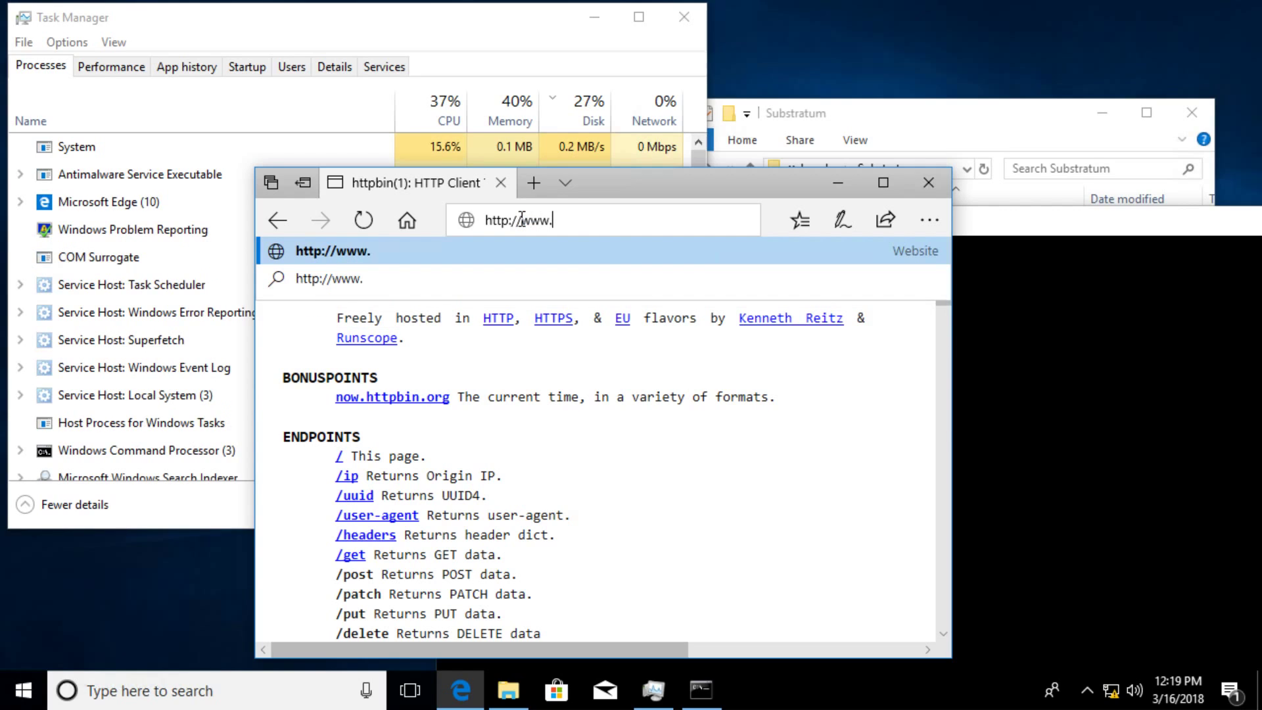
pyautogui.write('.rr')
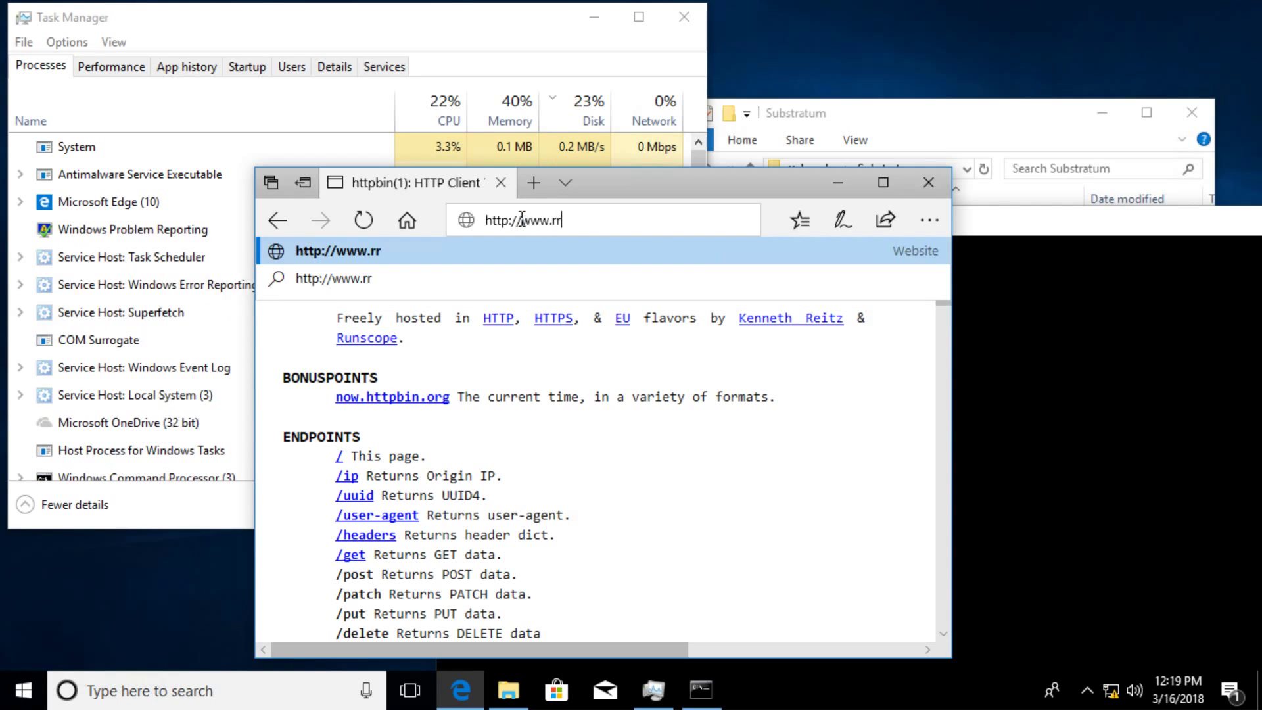
pyautogui.write('rgggbbb.com')
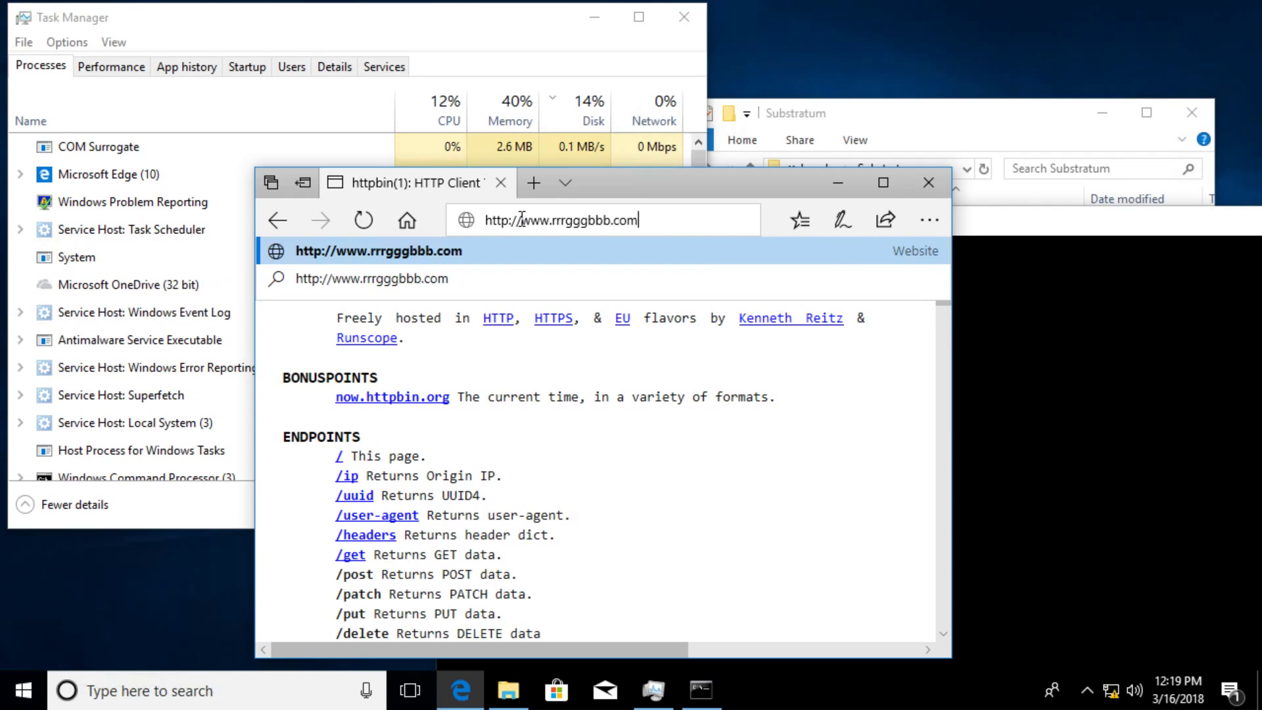
pyautogui.press('Return')
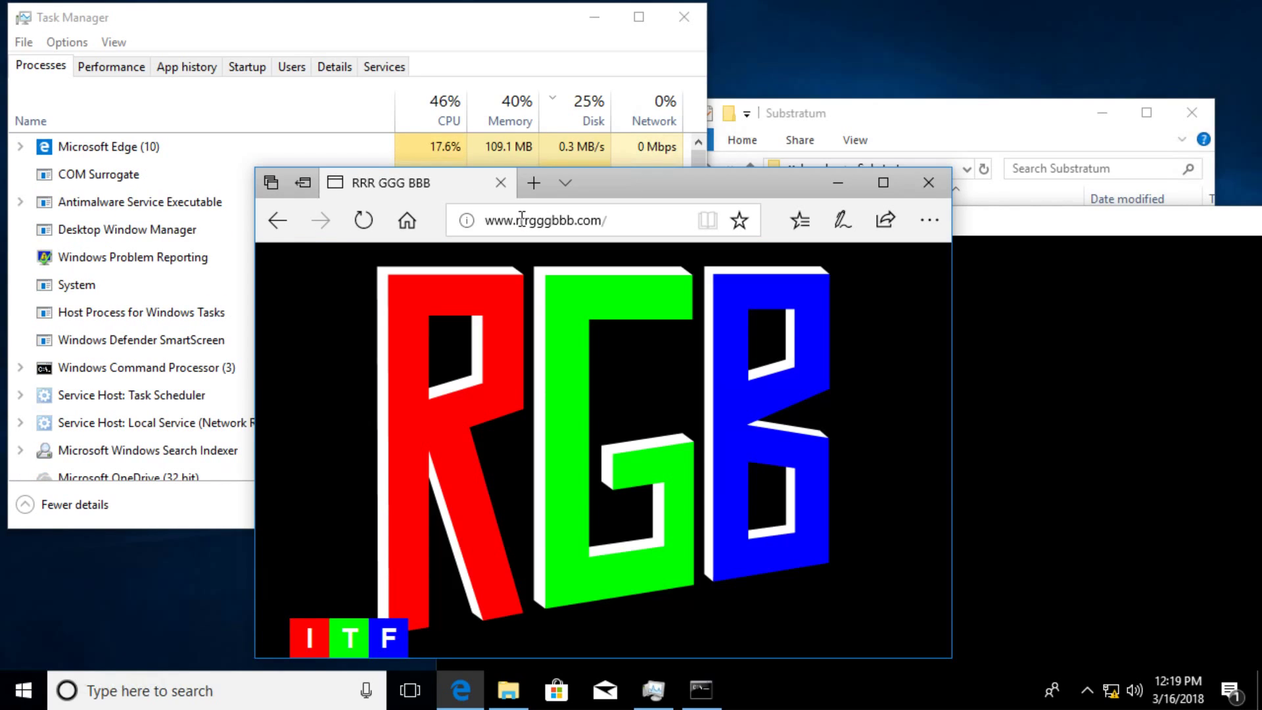
pyautogui.click(522, 219)
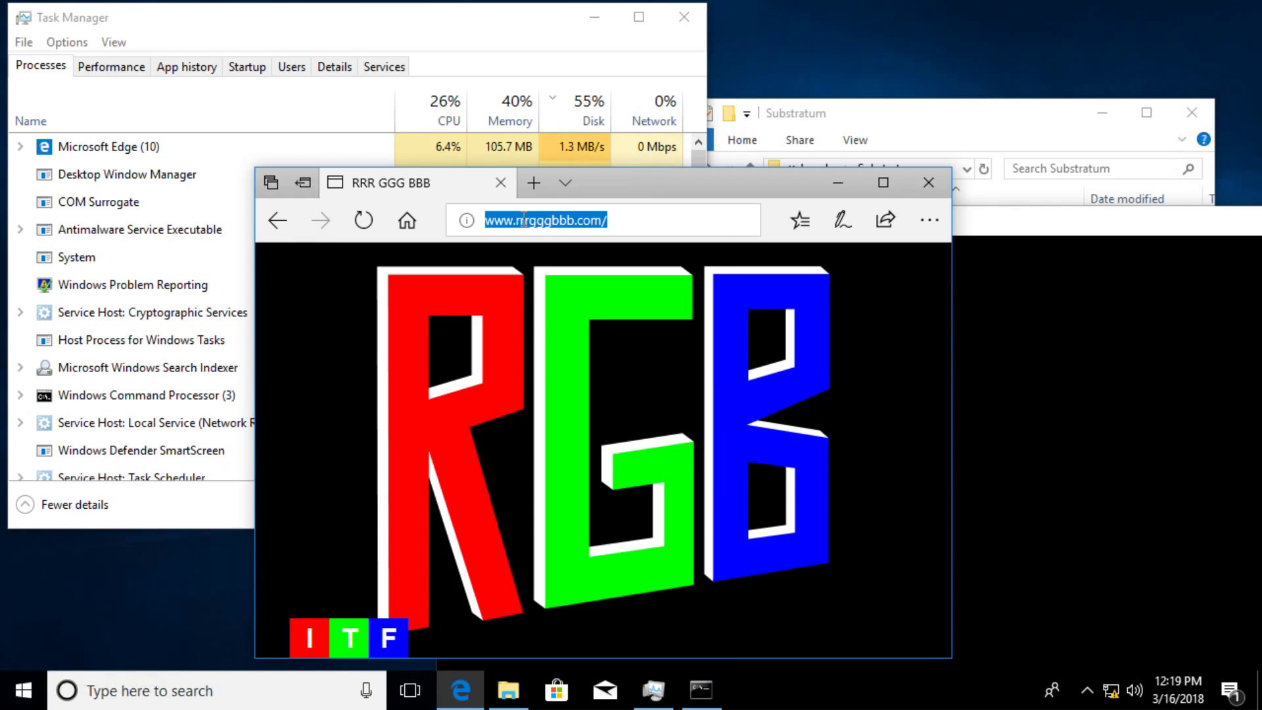
pyautogui.write('http://')
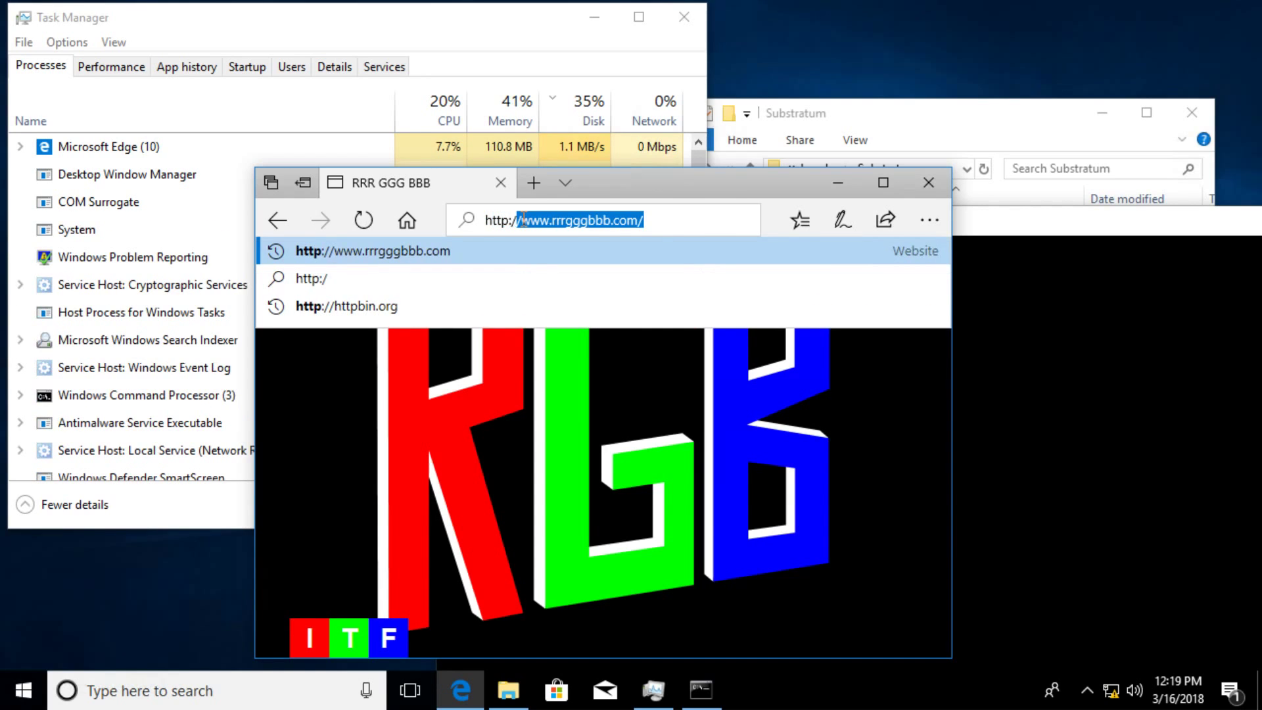
pyautogui.write('ww')
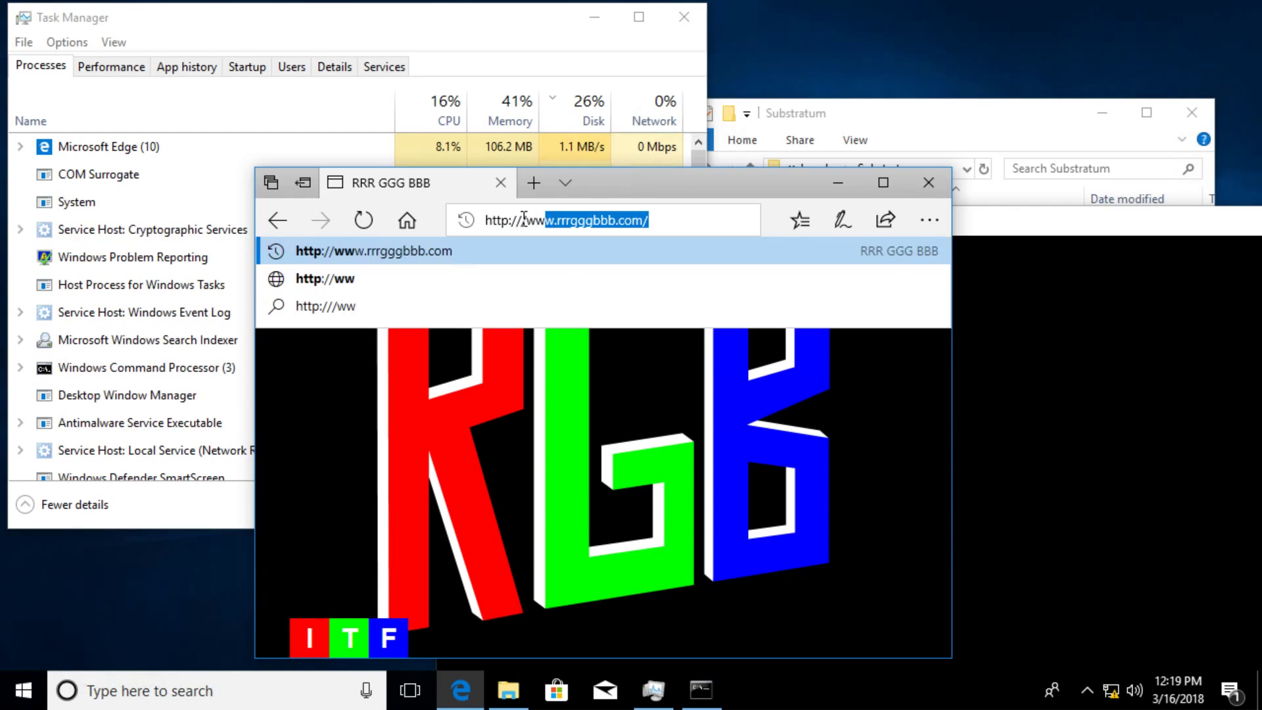
pyautogui.write('ww.fa')
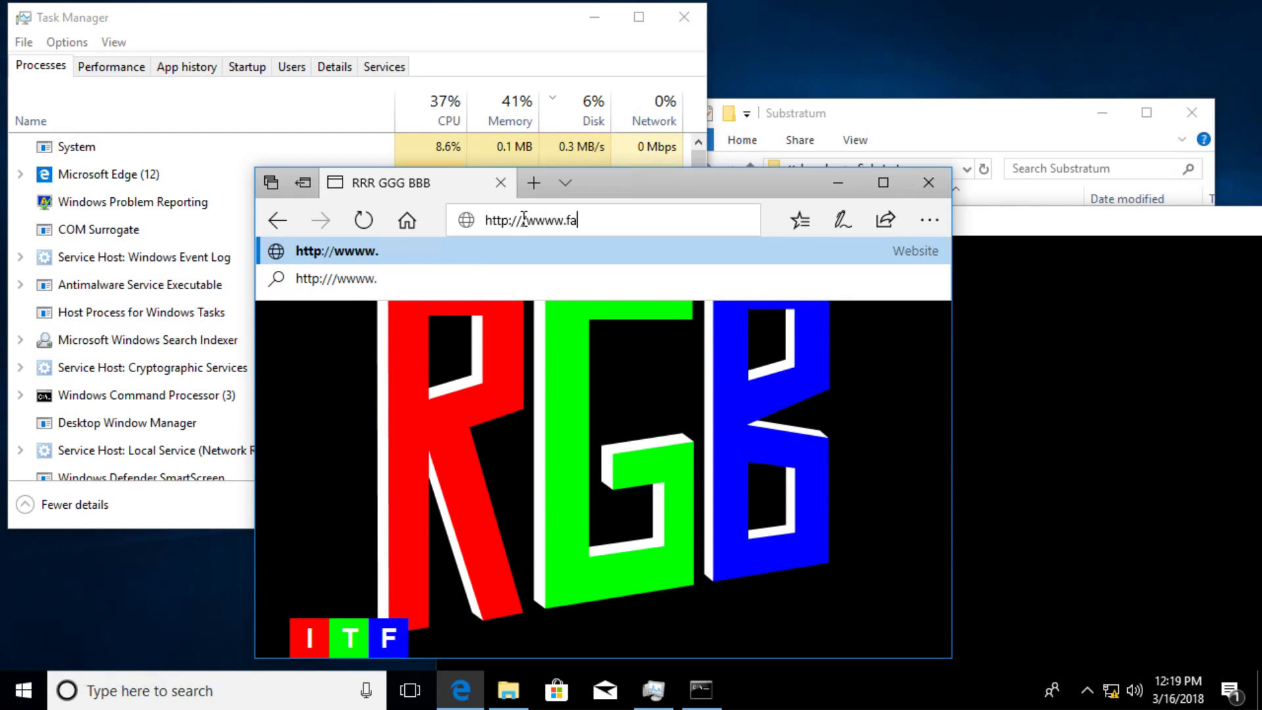
pyautogui.write('llingfalling.c')
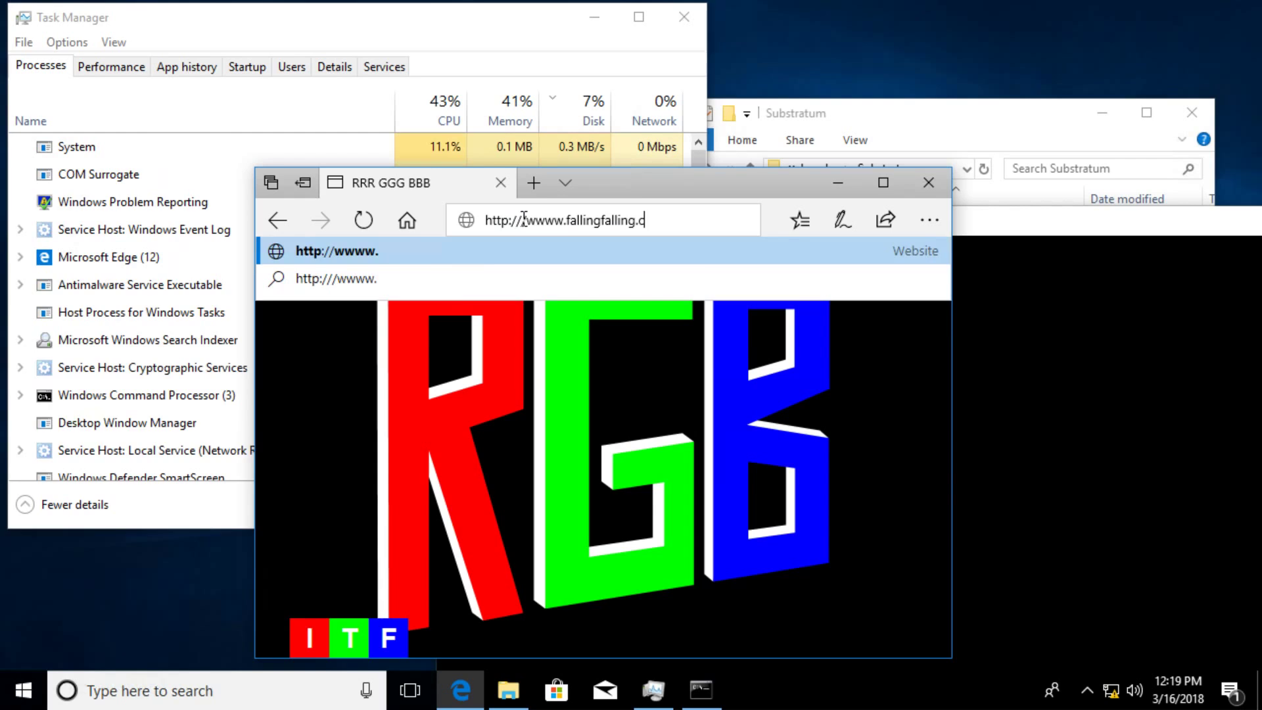
pyautogui.write('om')
pyautogui.press('Return')
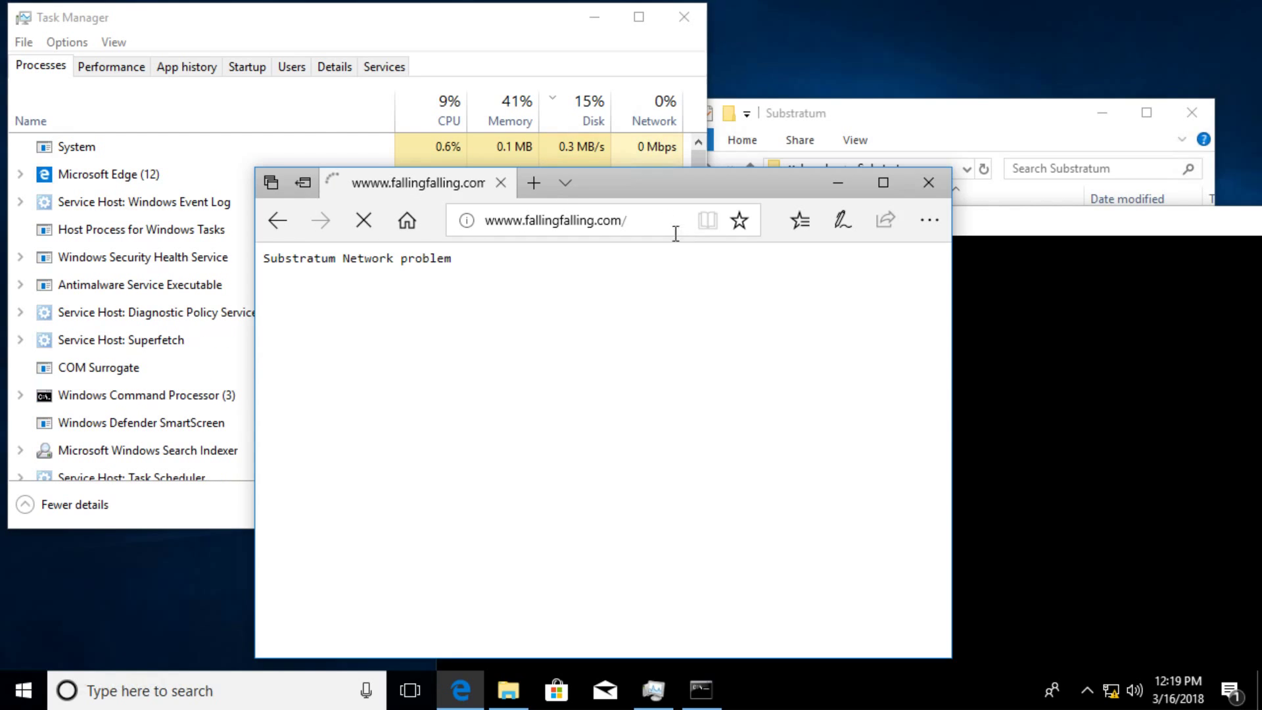
pyautogui.click(648, 222)
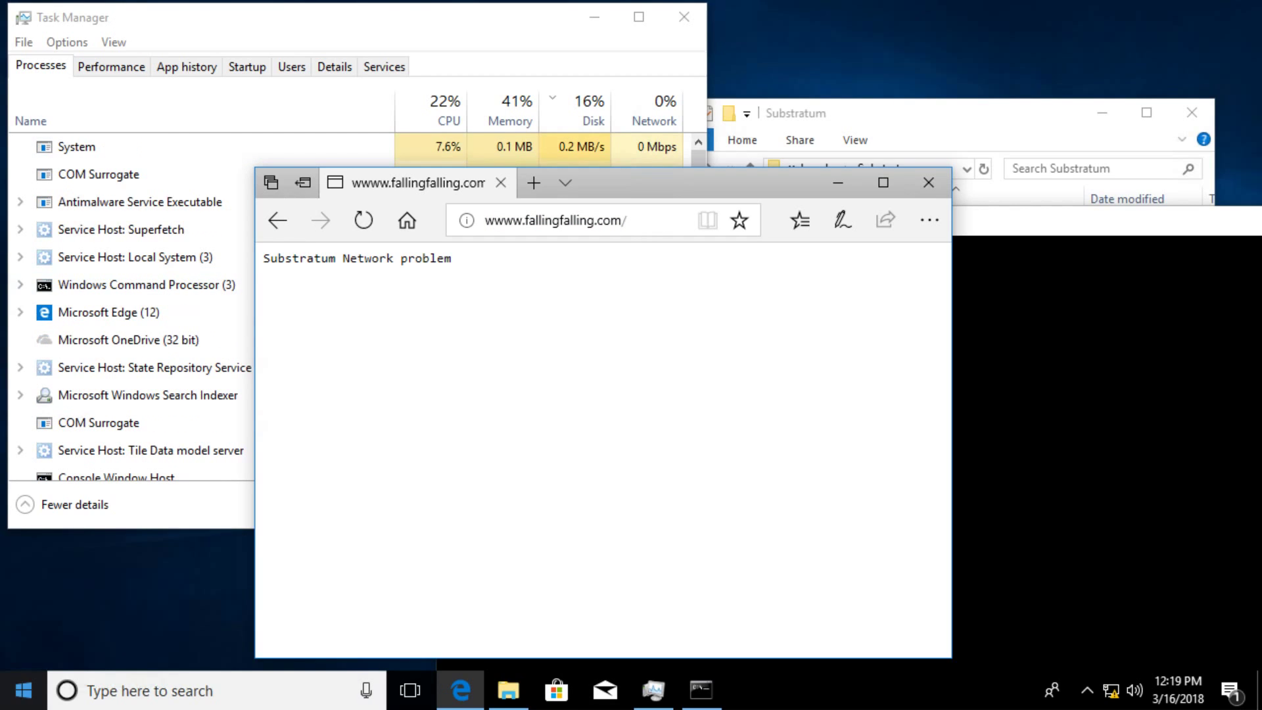
pyautogui.click(25, 687)
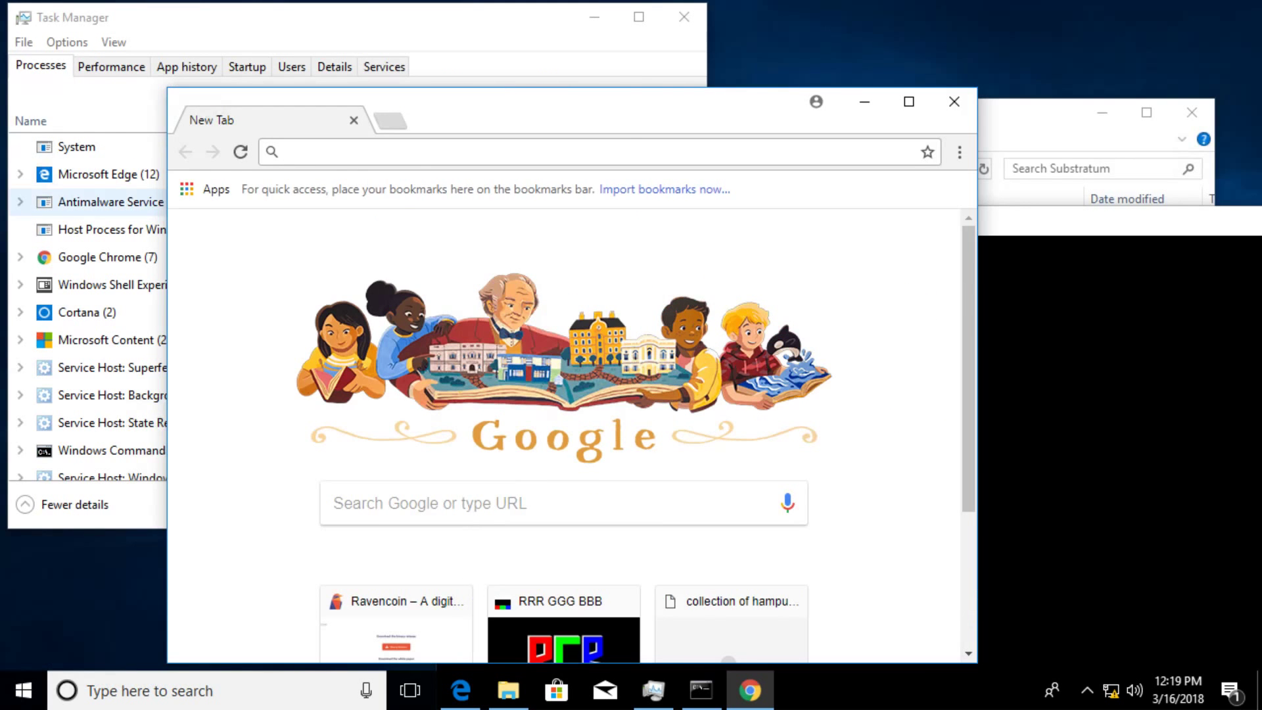
pyautogui.moveTo(638, 117); pyautogui.dragTo(981, 184)
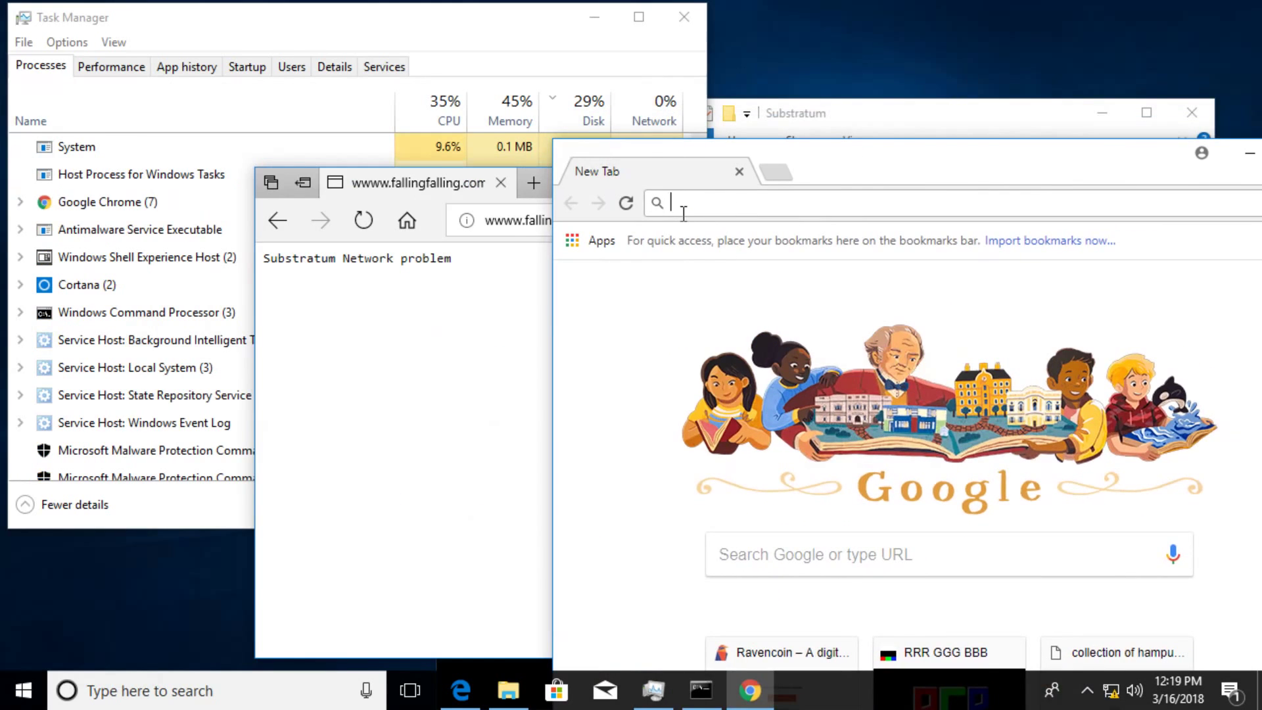
pyautogui.write('http://h')
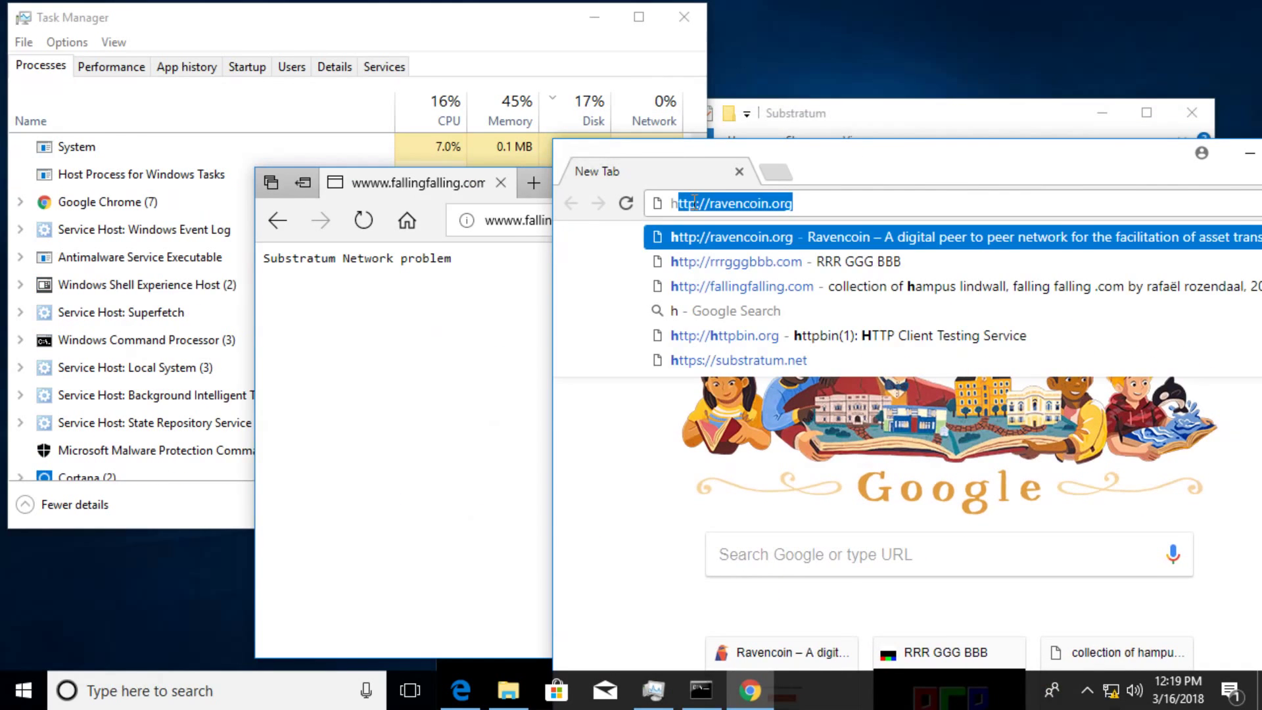
pyautogui.write('tt')
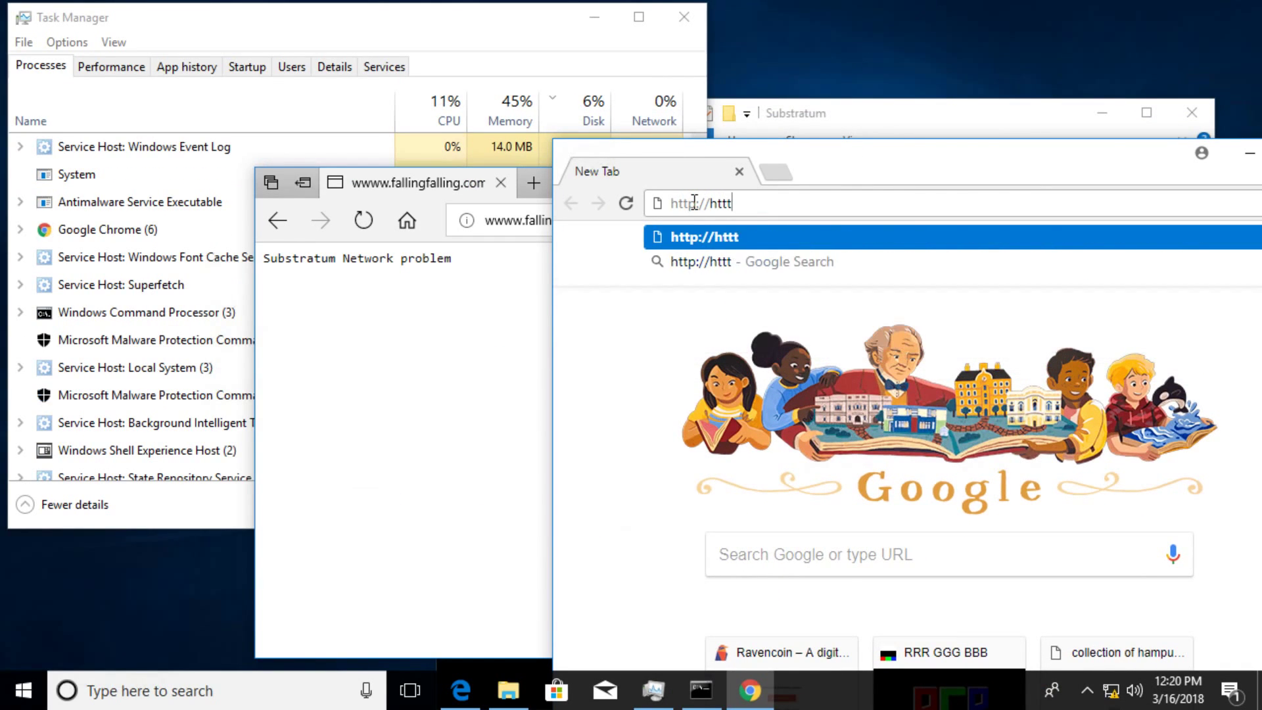
pyautogui.write('tpbin.org')
pyautogui.press('Return')
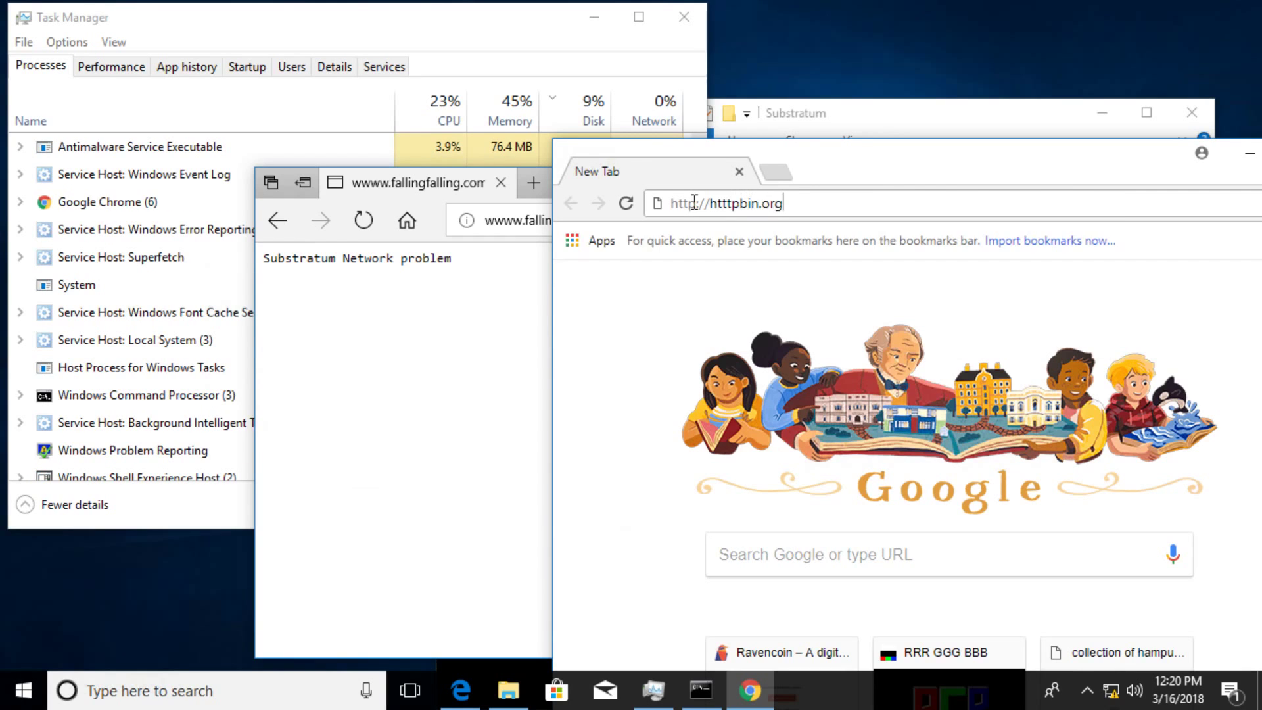
pyautogui.click(694, 203)
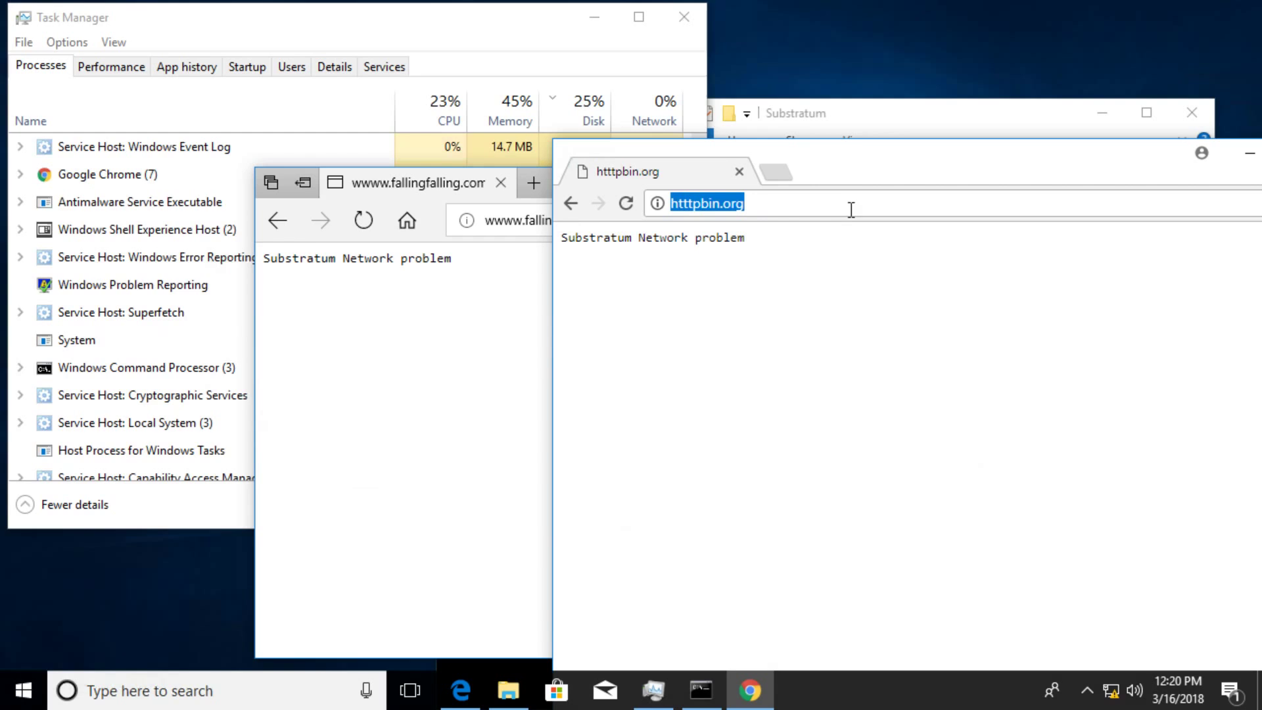
# Step: Load htttpbin.org in Edge, then bring the admin Command Prompt to the front
pyautogui.click(523, 209)
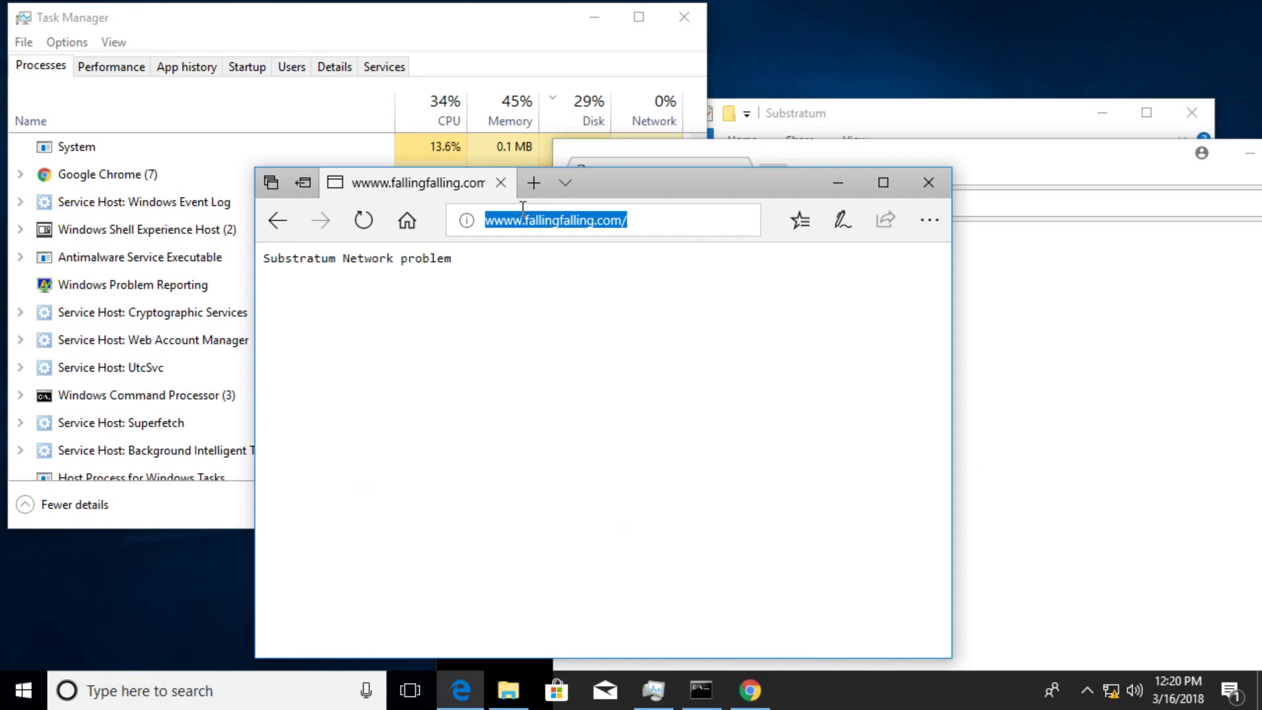
pyautogui.write('htttpbin.org')
pyautogui.press('Return')
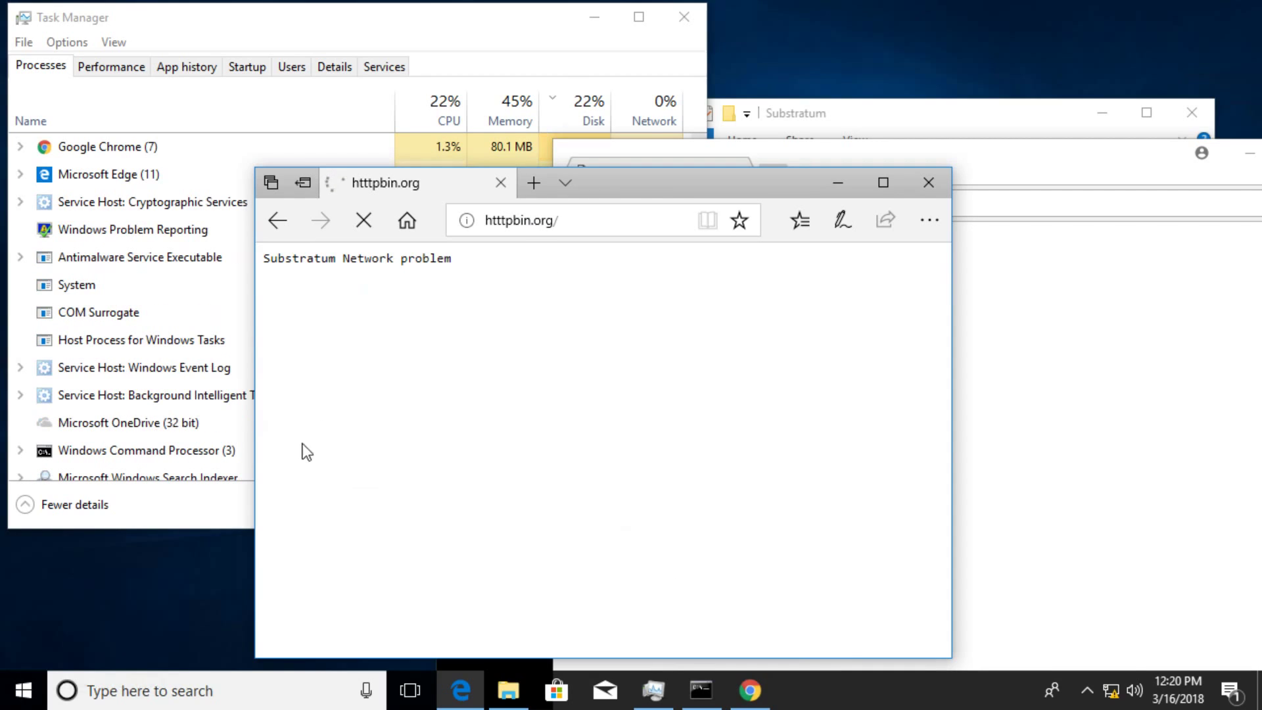
pyautogui.click(702, 703)
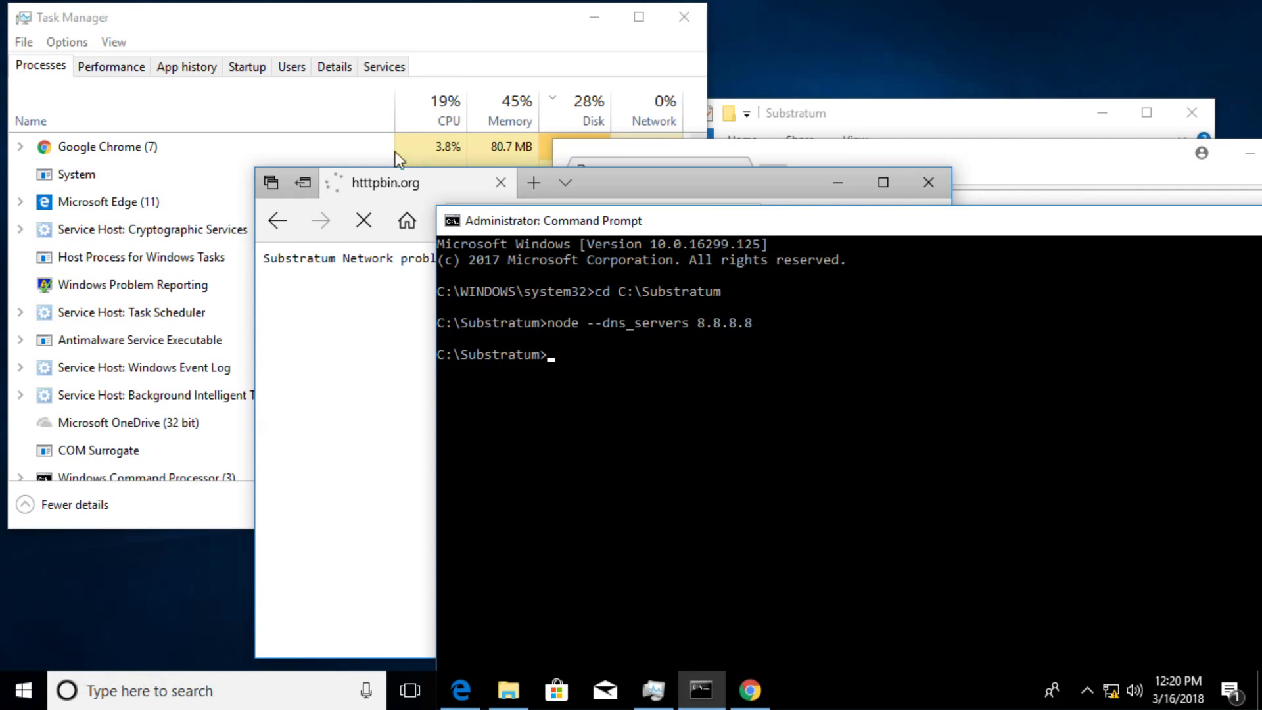
# Step: Ping 8.8.8.8 from Command Prompt and stop it with Ctrl+C after replies arrive
pyautogui.moveTo(754, 230); pyautogui.dragTo(656, 360)
pyautogui.write('p')
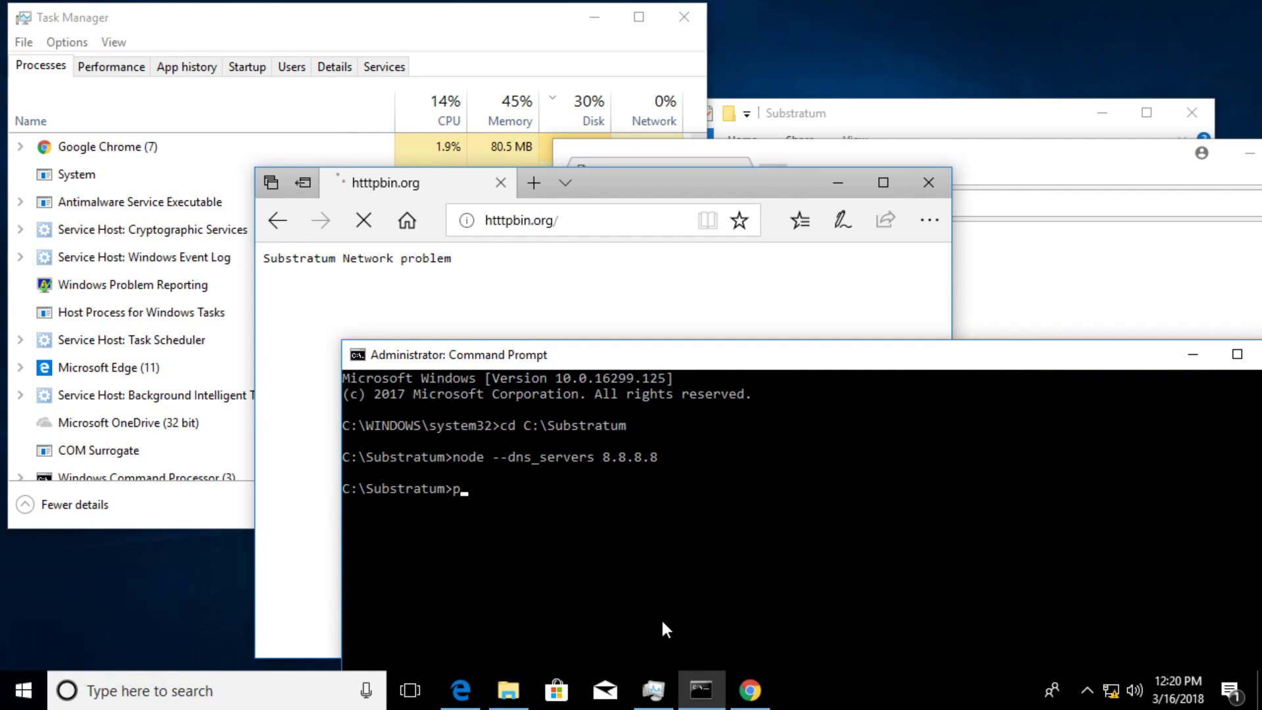
pyautogui.write('ing ')
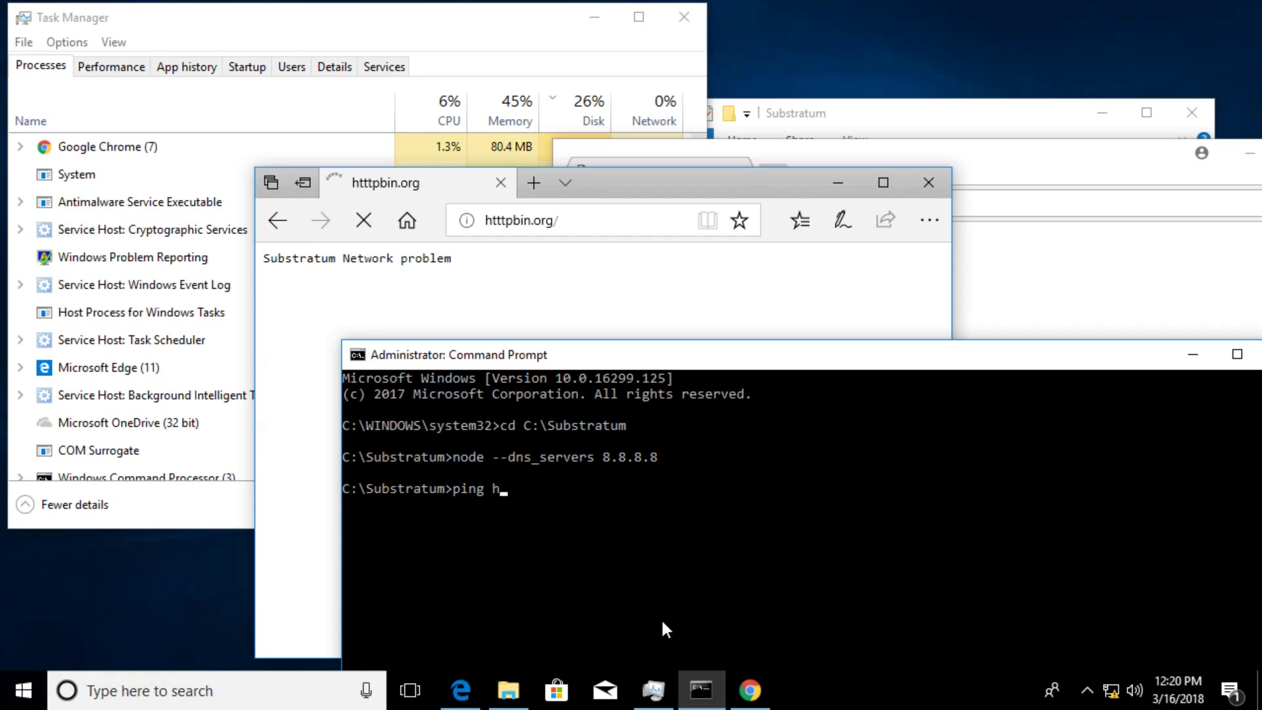
pyautogui.write('8.8.8.8')
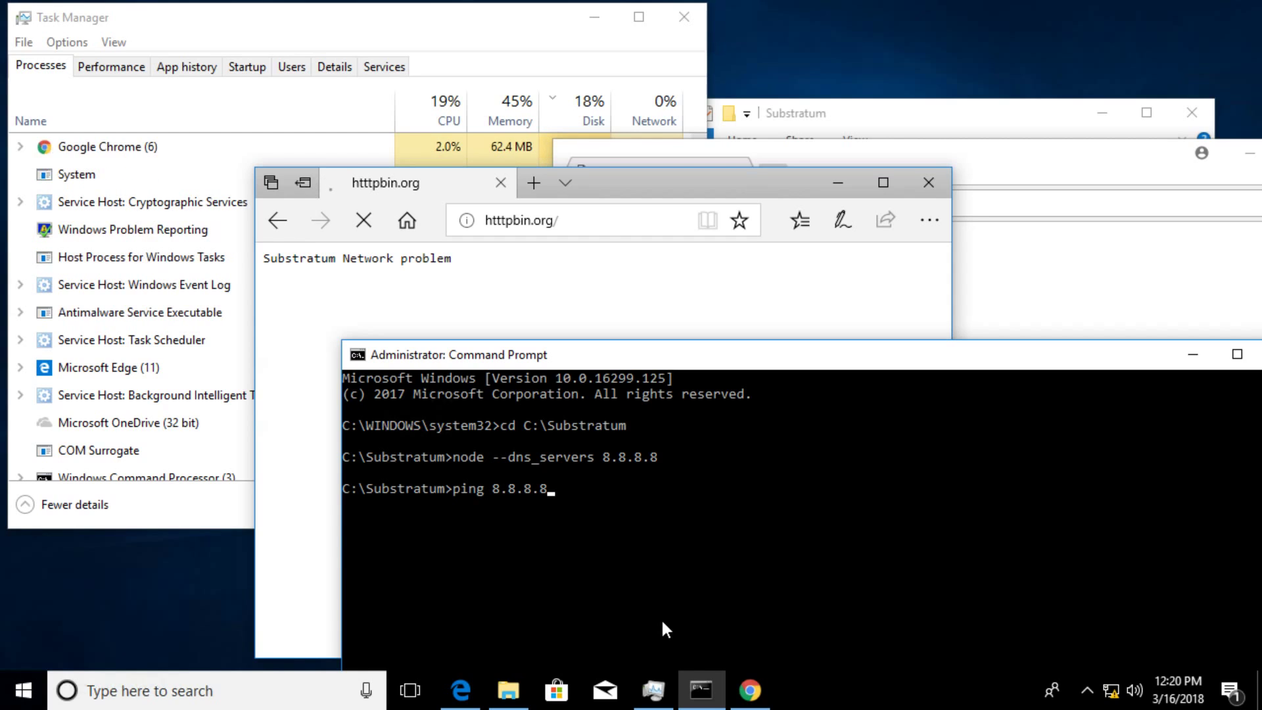
pyautogui.press('Return')
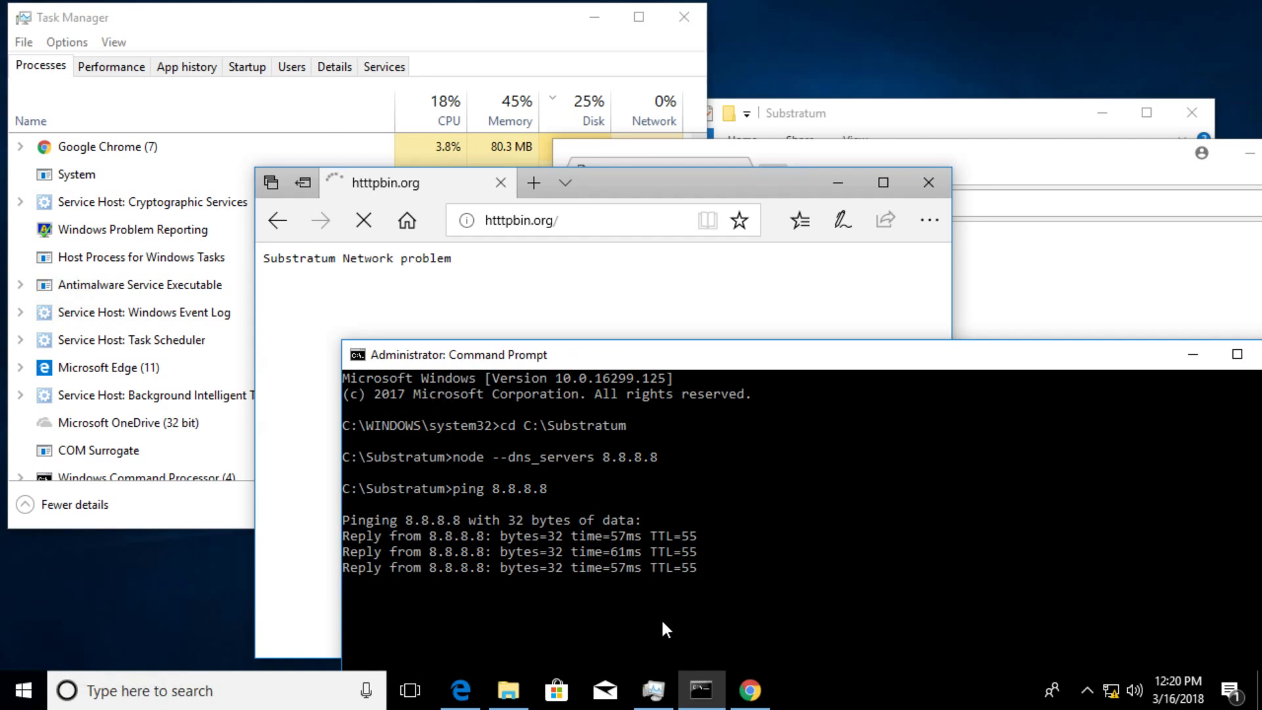
pyautogui.hotkey('ctrl', 'c')
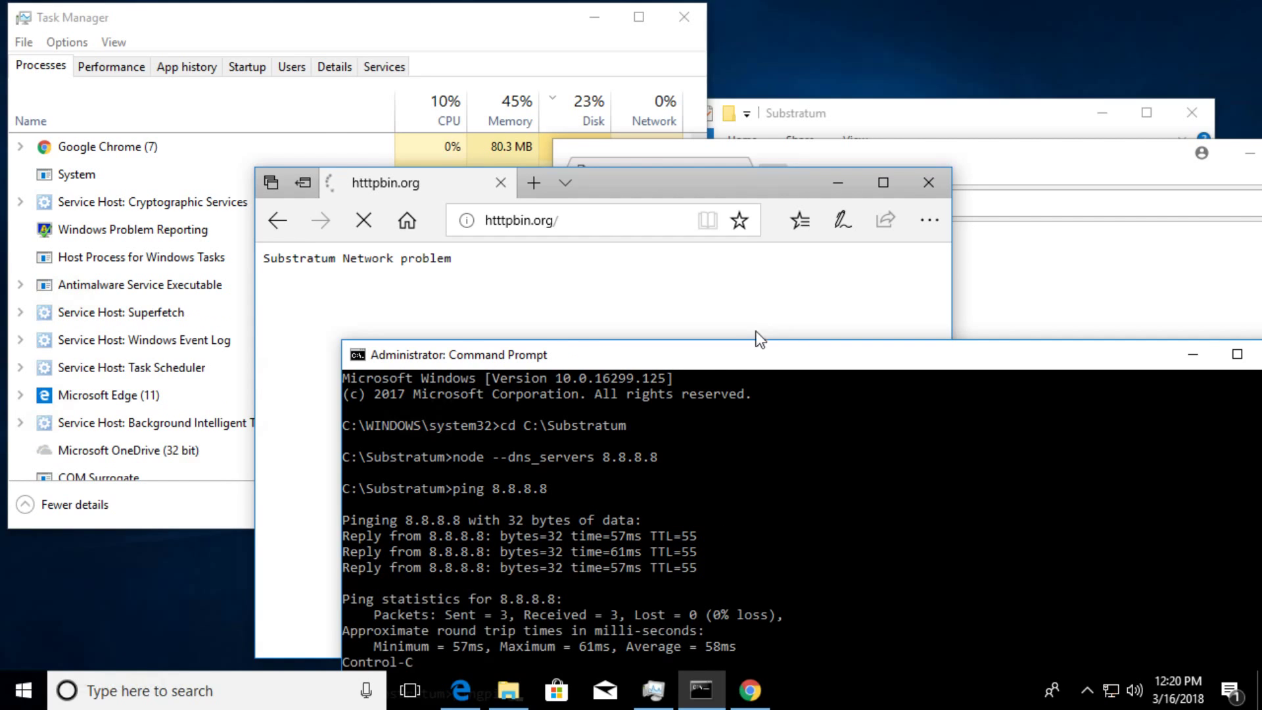
# Step: Ping httpbin.org, showing it resolves to 127.0.0.1, then bring Edge back forward
pyautogui.moveTo(712, 365); pyautogui.dragTo(843, 133)
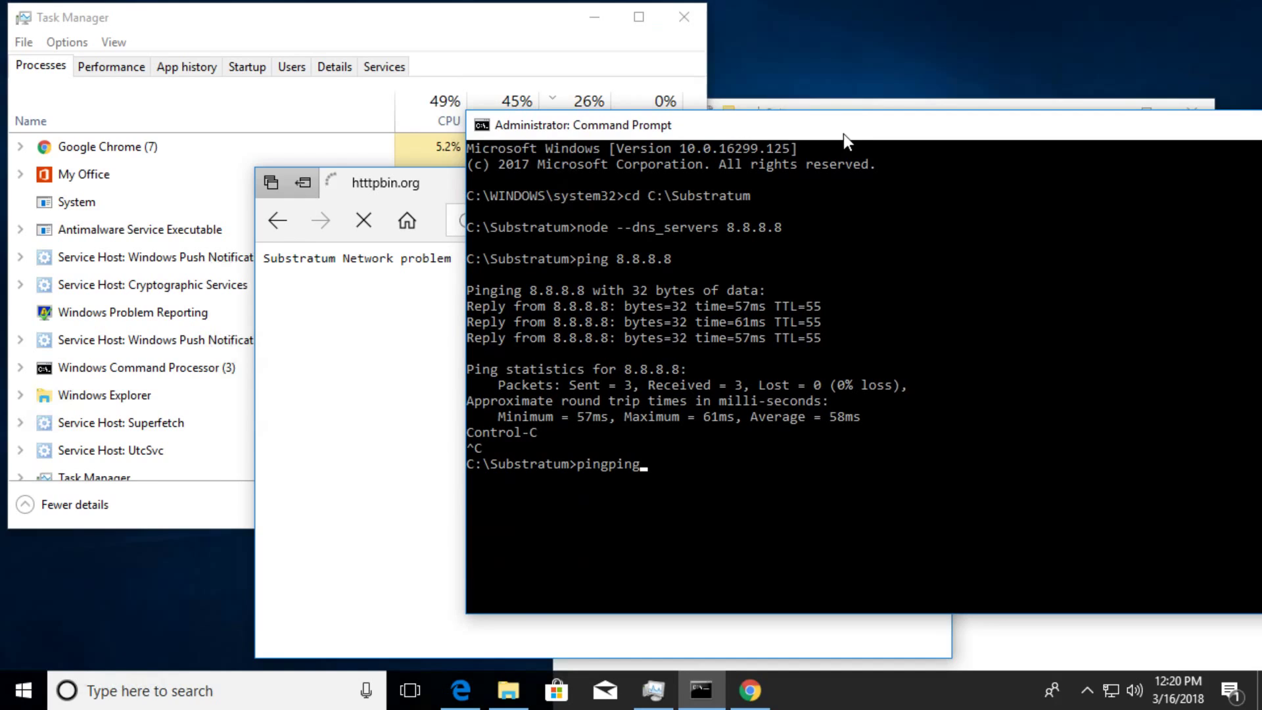
pyautogui.press('BackSpace')
pyautogui.press('BackSpace')
pyautogui.press('BackSpace')
pyautogui.write('htt')
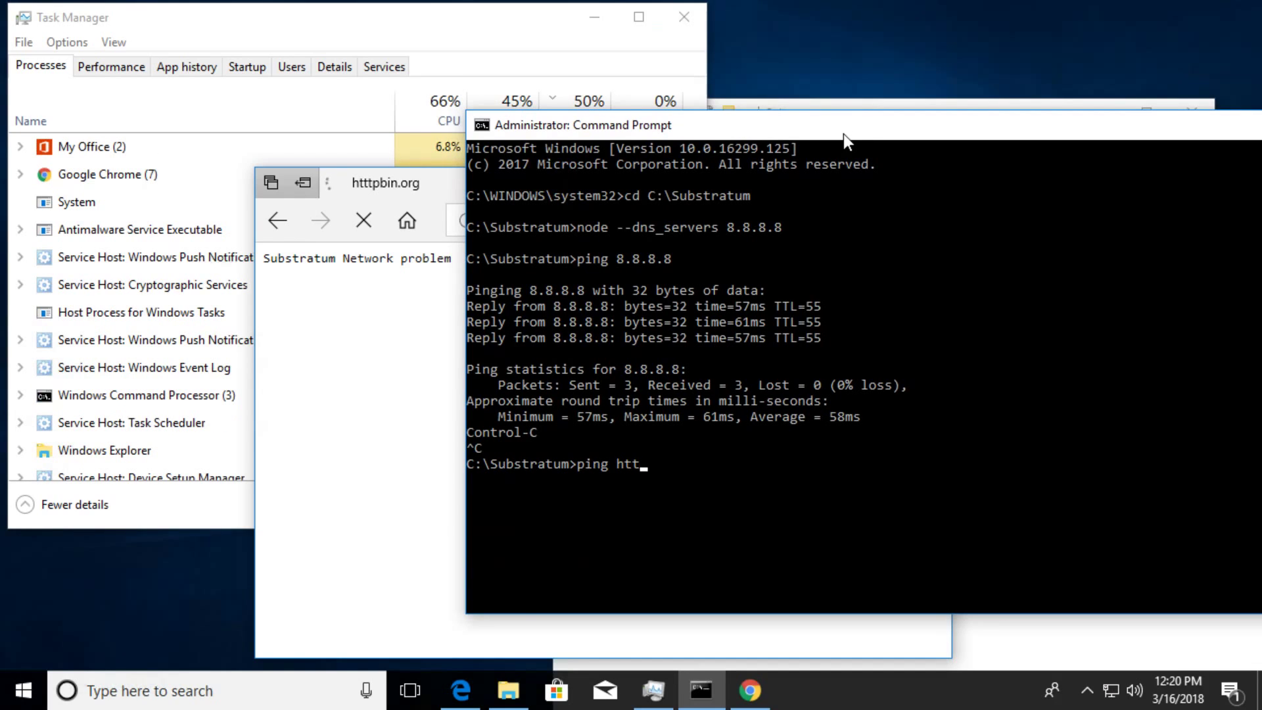
pyautogui.write('p')
pyautogui.write('bin.org')
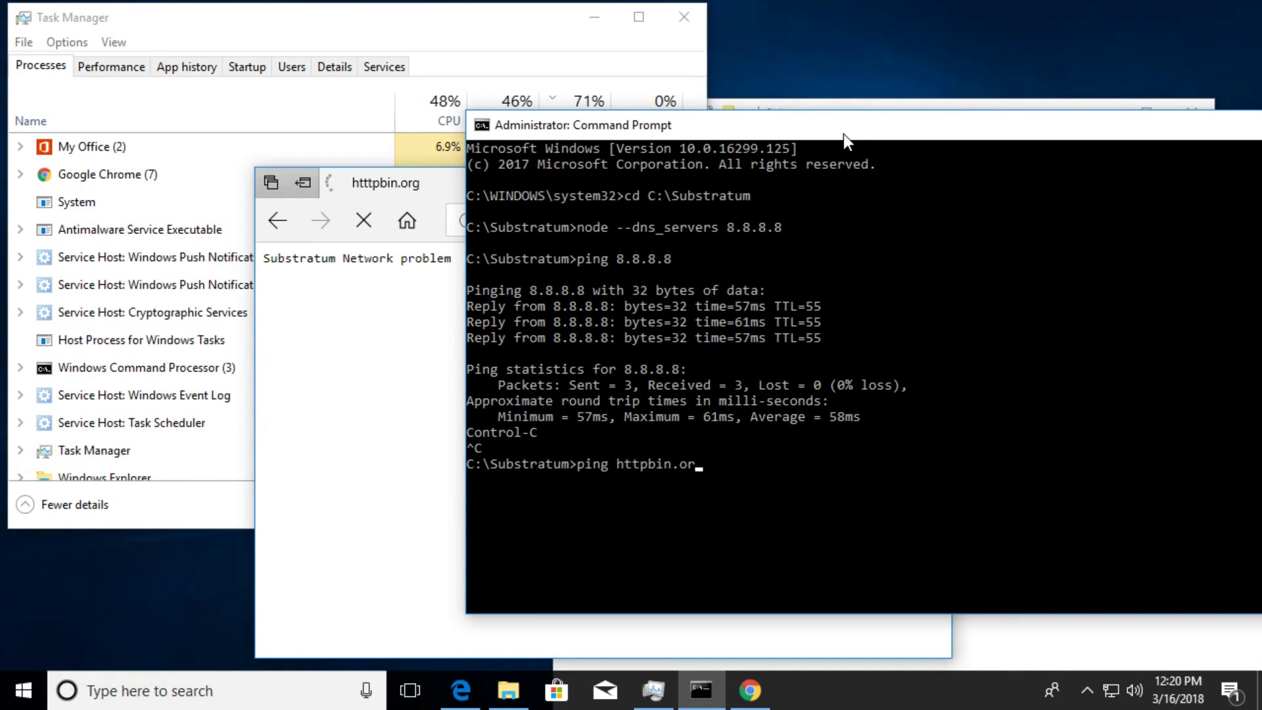
pyautogui.press('Return')
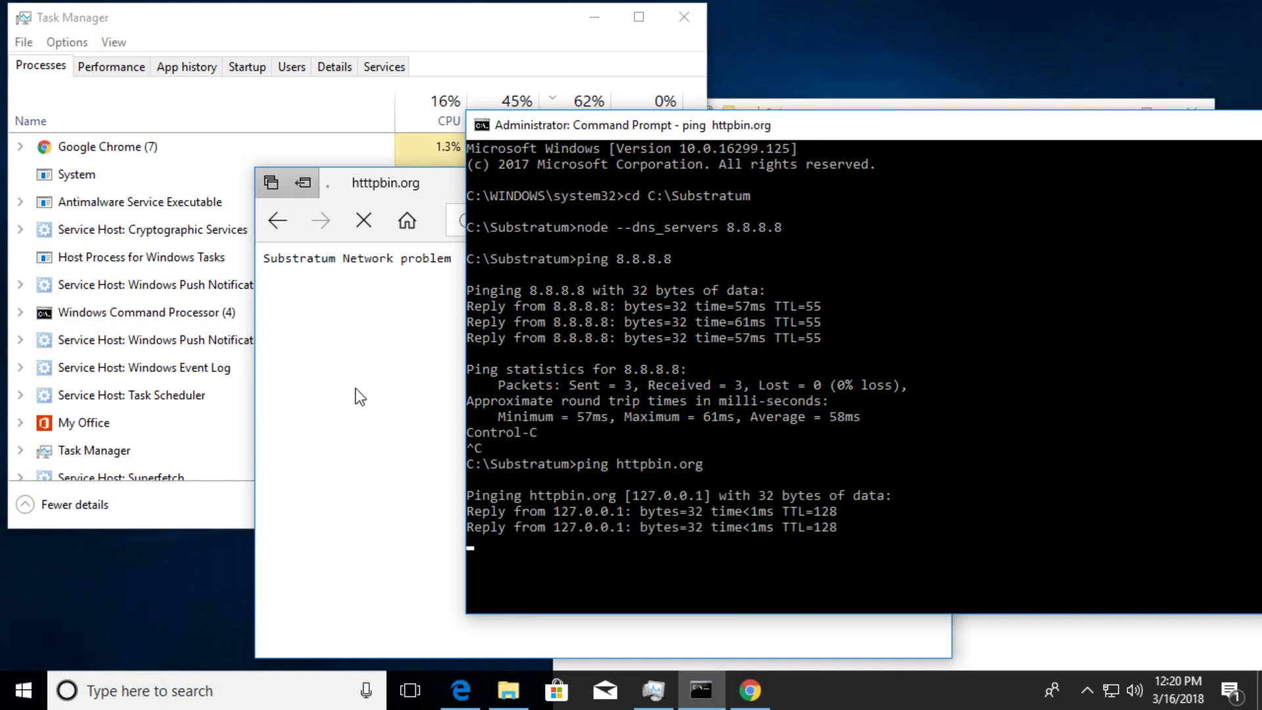
pyautogui.click(357, 395)
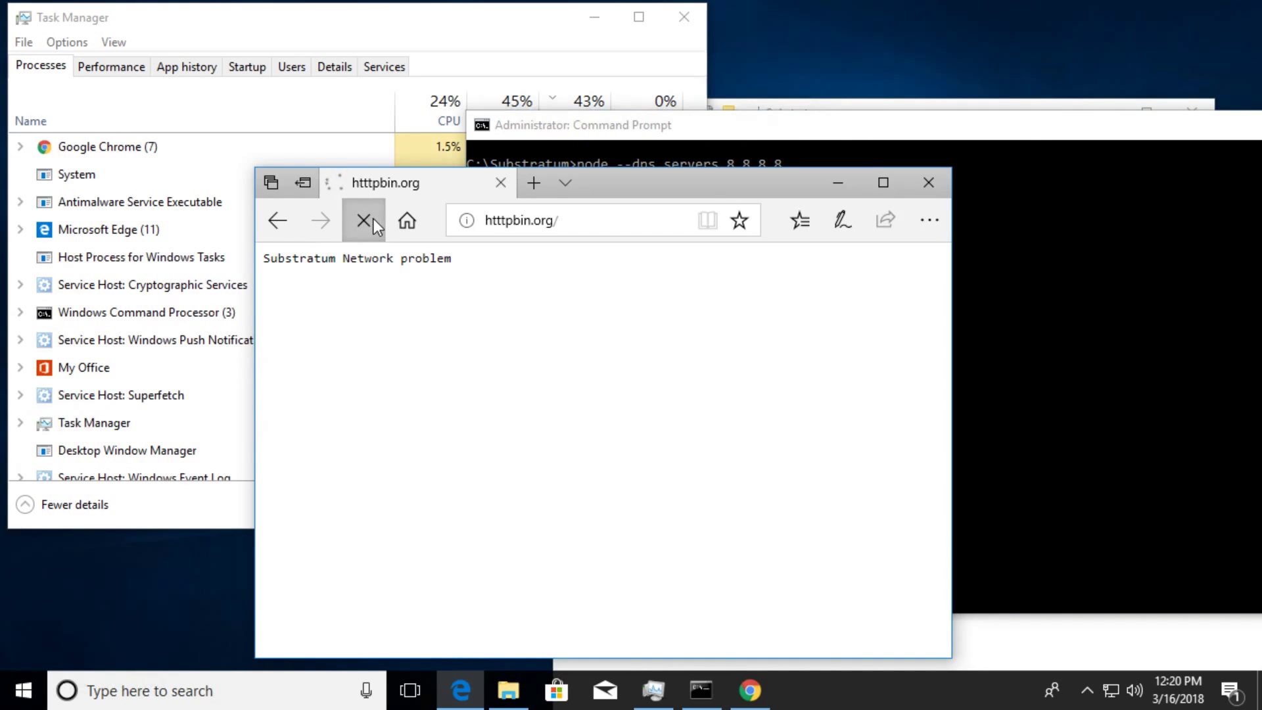
pyautogui.moveTo(1037, 130); pyautogui.dragTo(948, 376)
pyautogui.click(1101, 297)
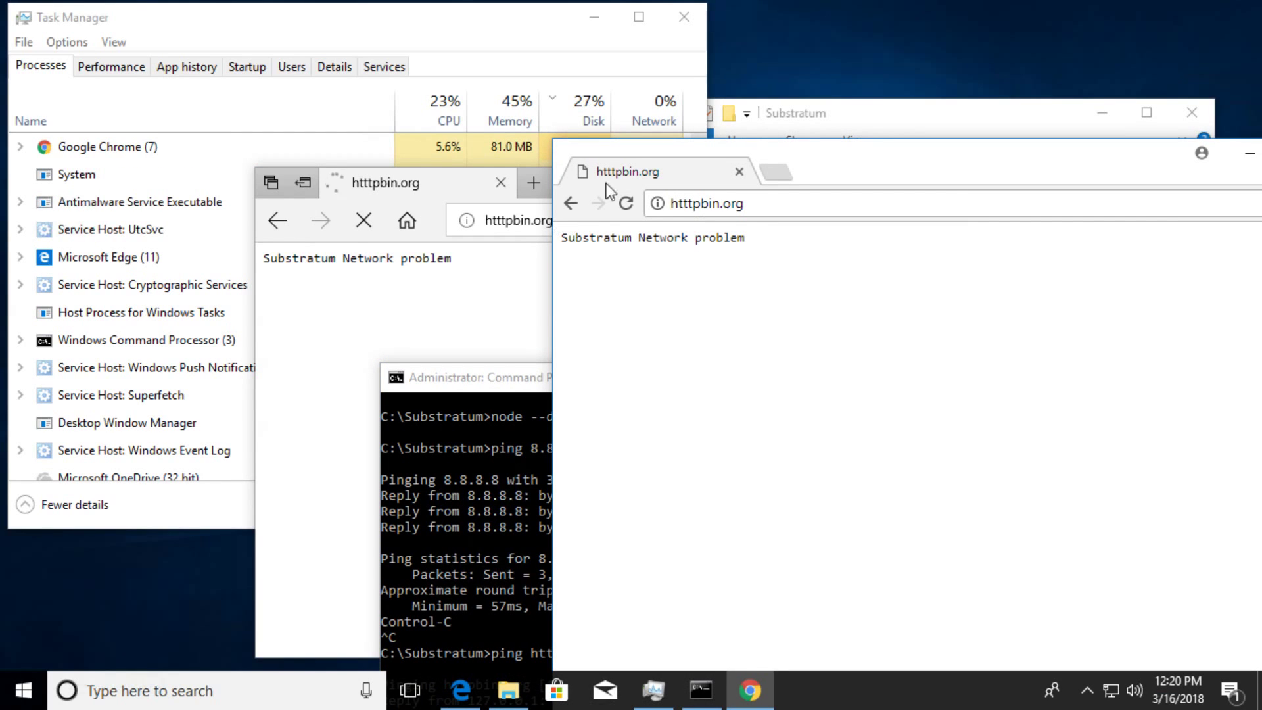
pyautogui.click(733, 205)
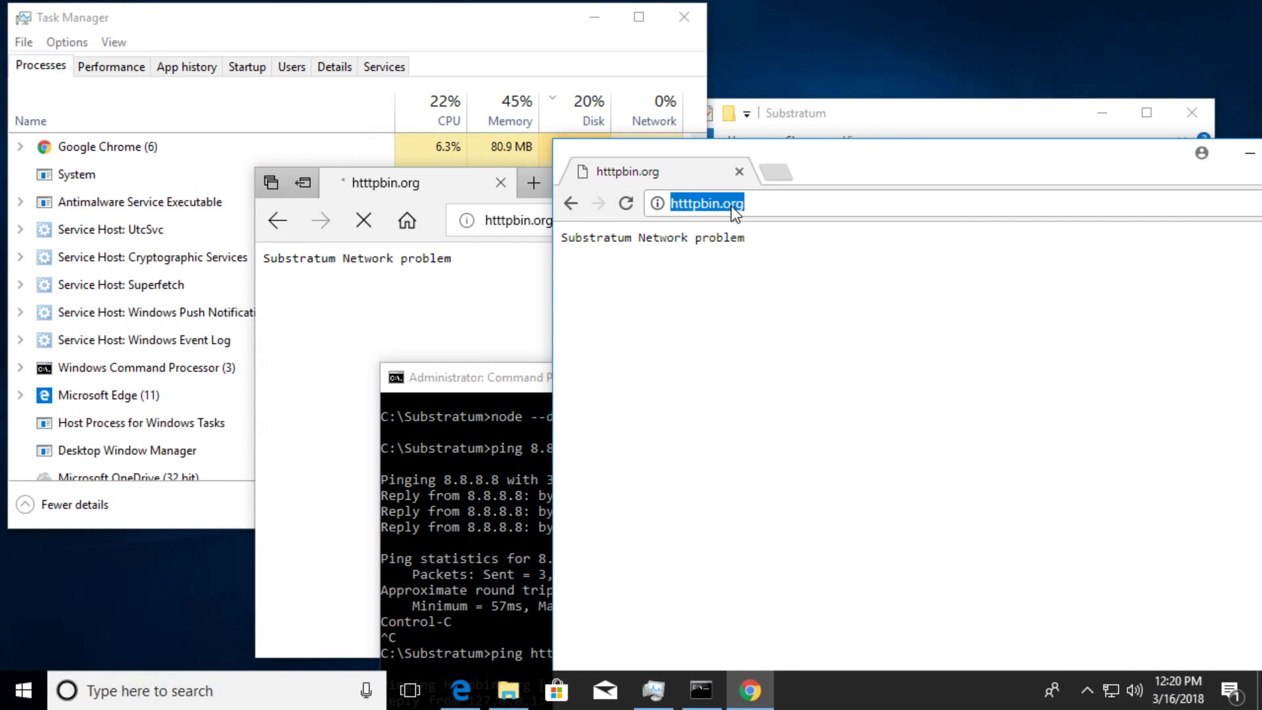
pyautogui.write('http://')
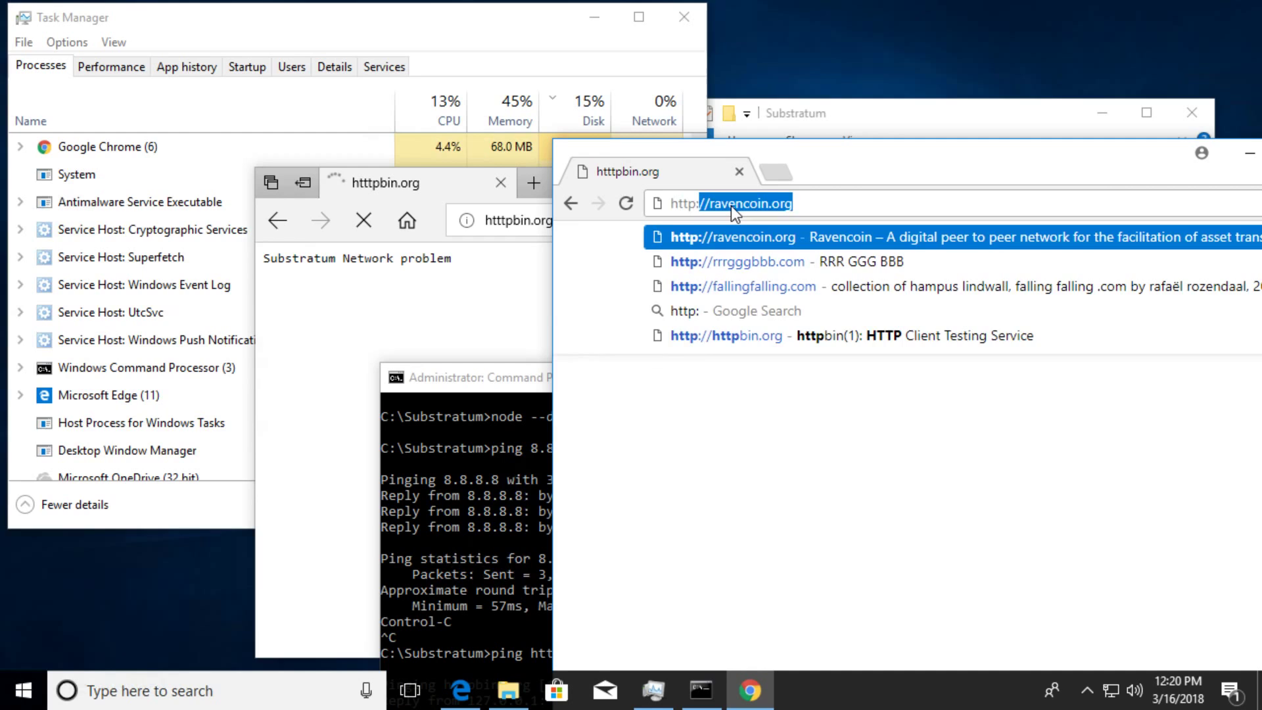
pyautogui.write('www.rrrgggbbb.com')
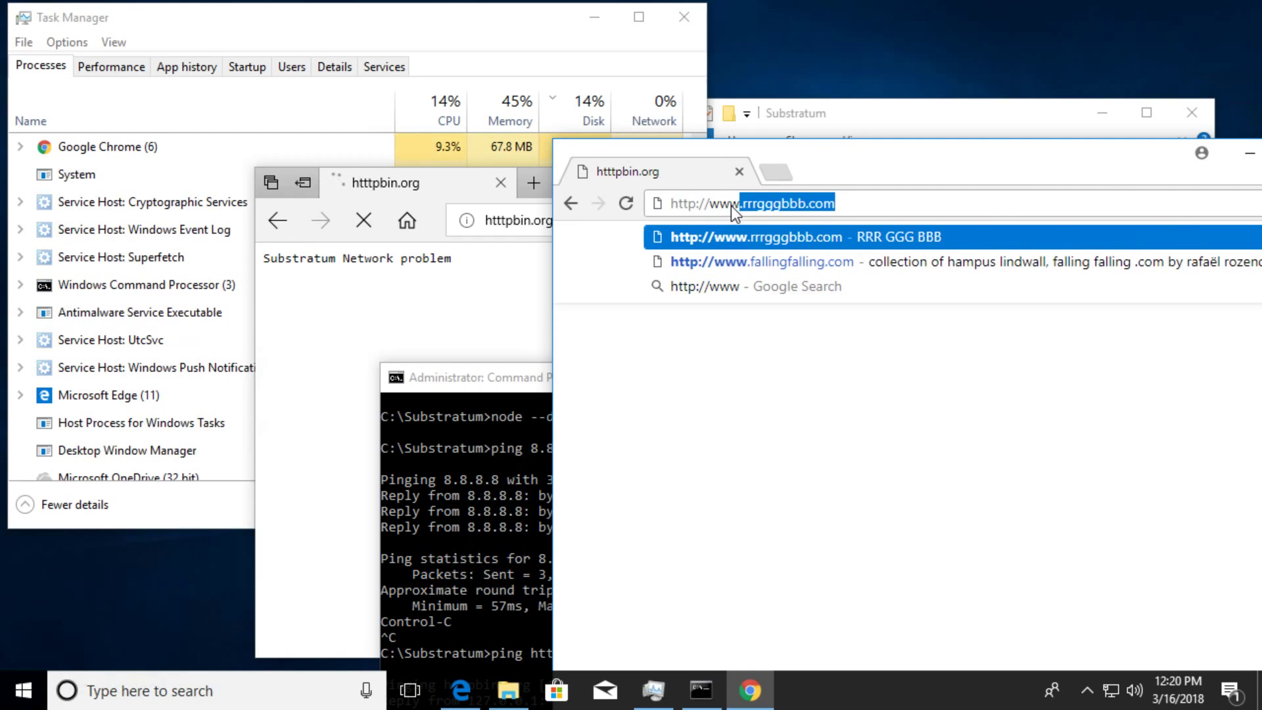
pyautogui.press('Return')
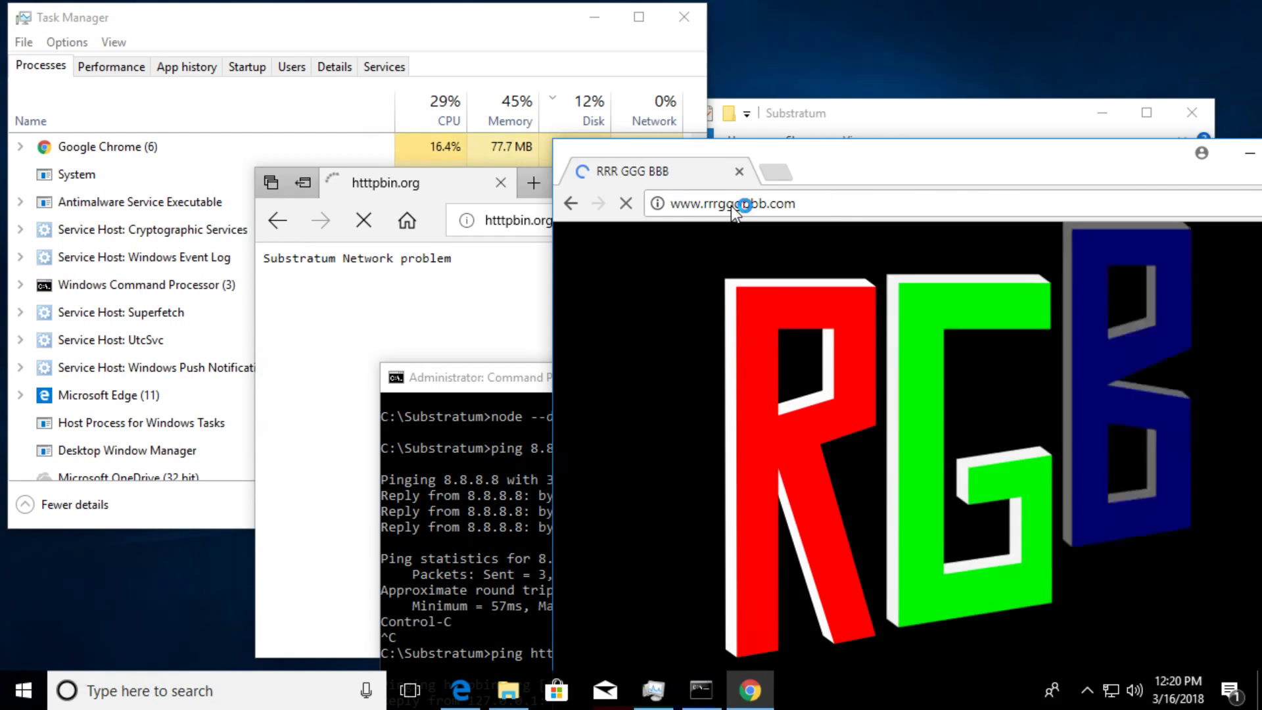
pyautogui.click(778, 206)
pyautogui.hotkey('ctrl', 'c')
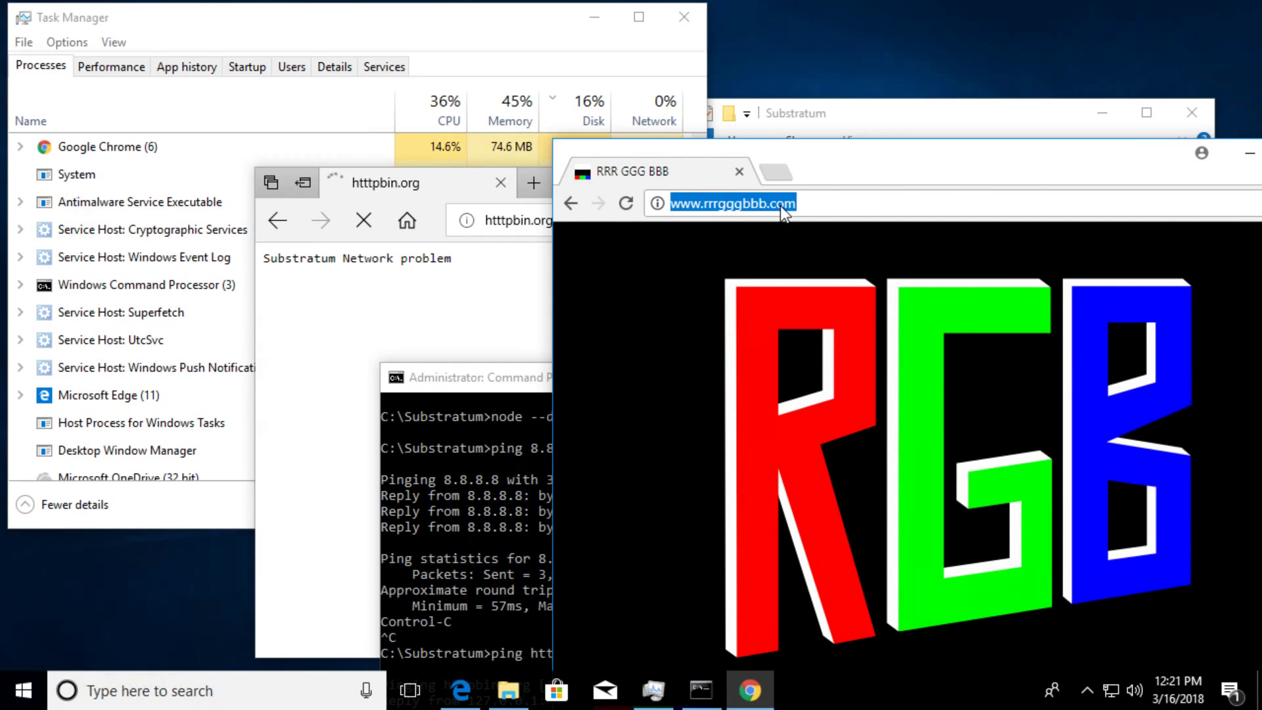
pyautogui.click(628, 203)
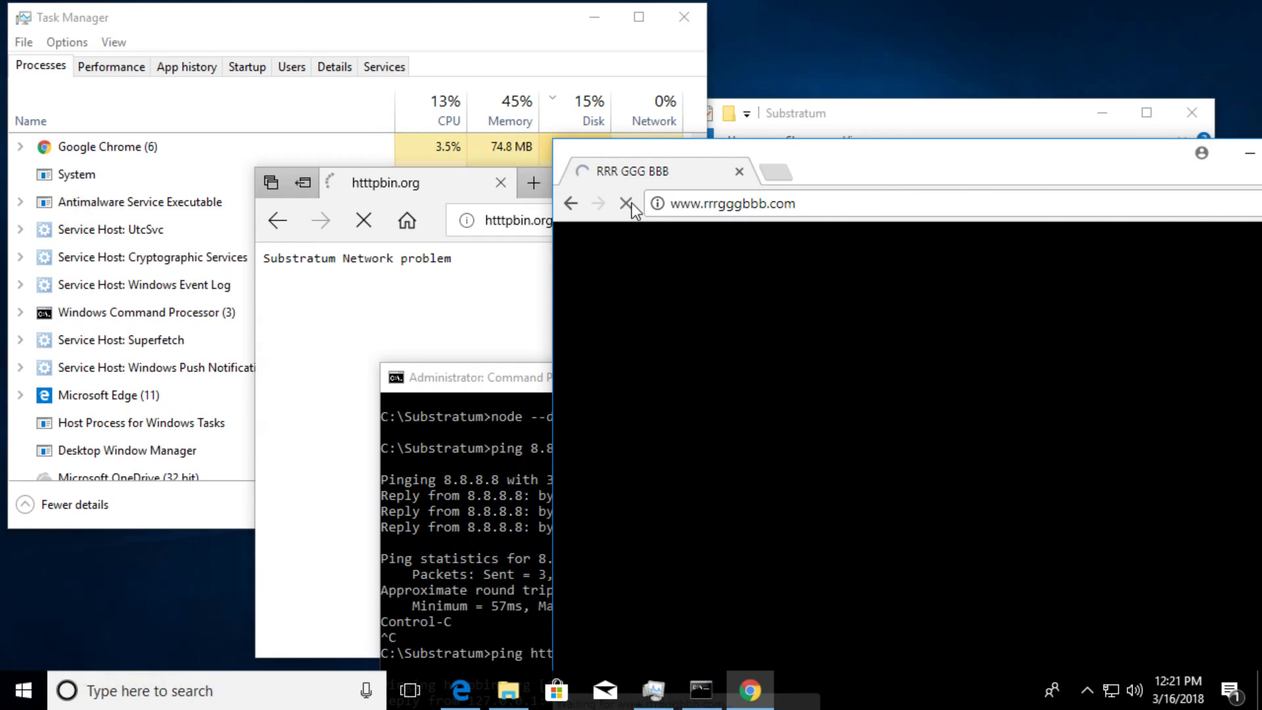
pyautogui.click(397, 305)
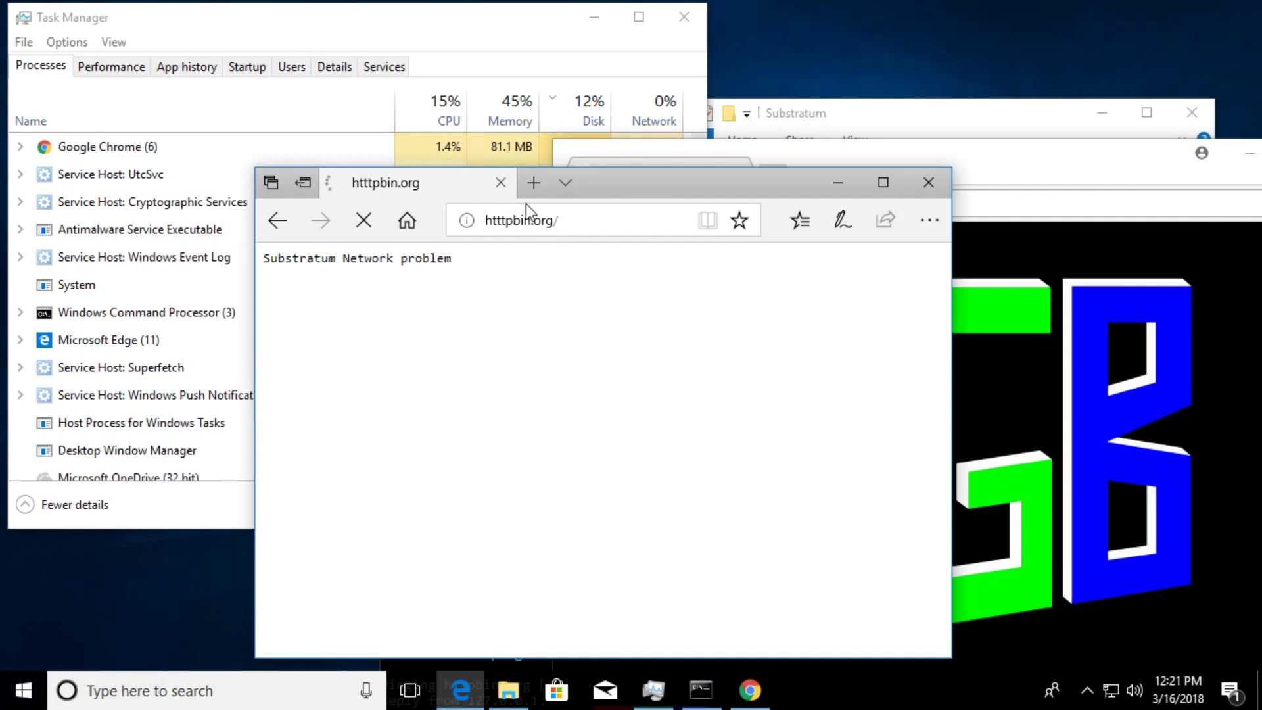
pyautogui.click(500, 228)
pyautogui.hotkey('ctrl', 'v')
pyautogui.press('Return')
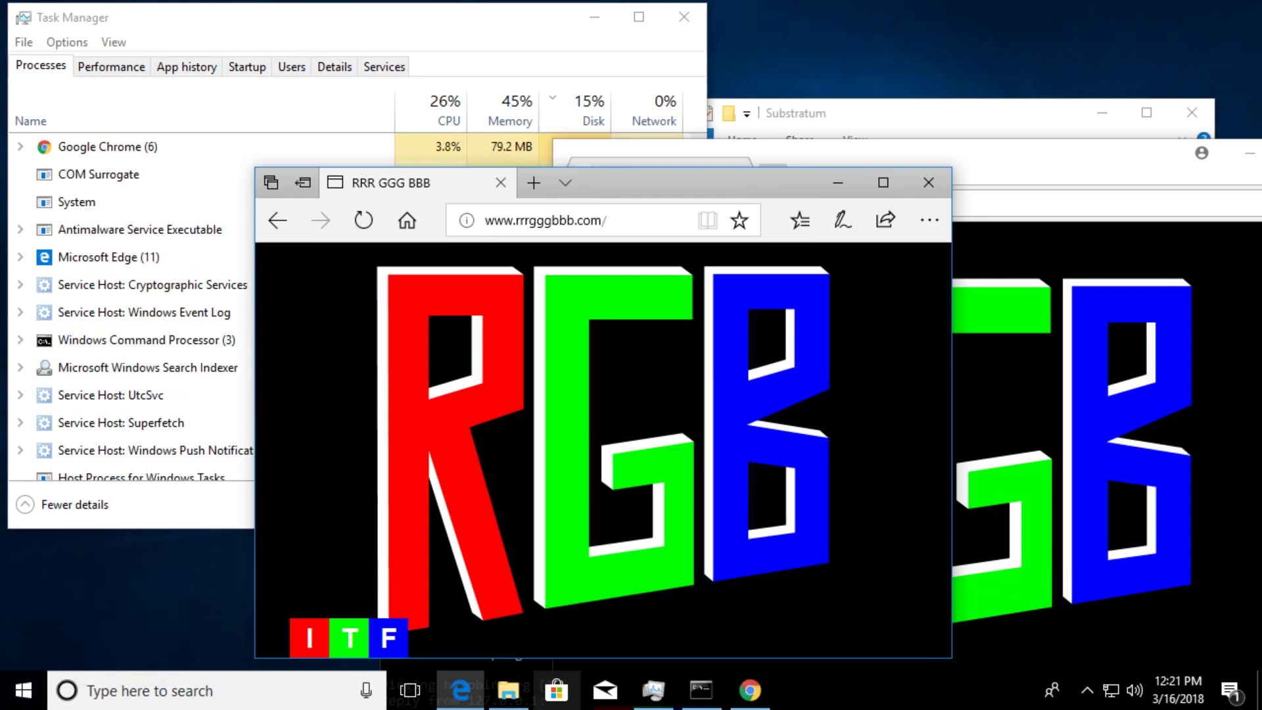
pyautogui.click(1130, 269)
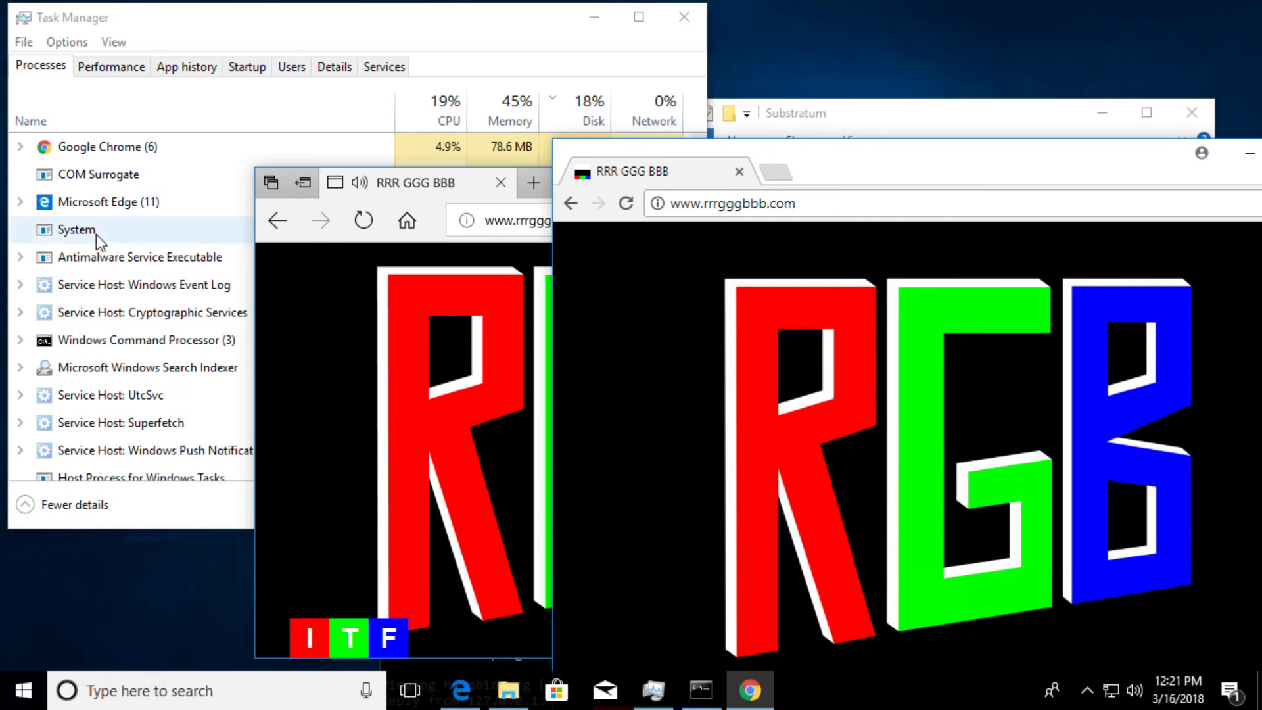
pyautogui.click(772, 217)
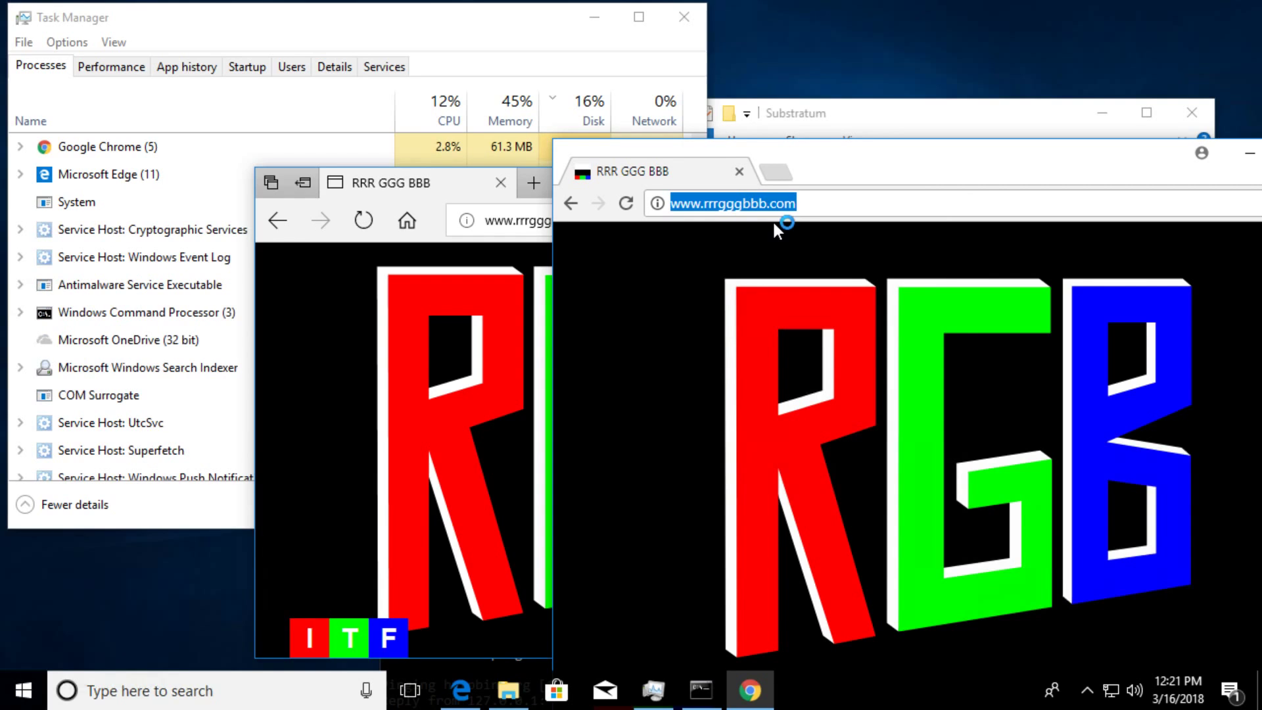
pyautogui.write('http://')
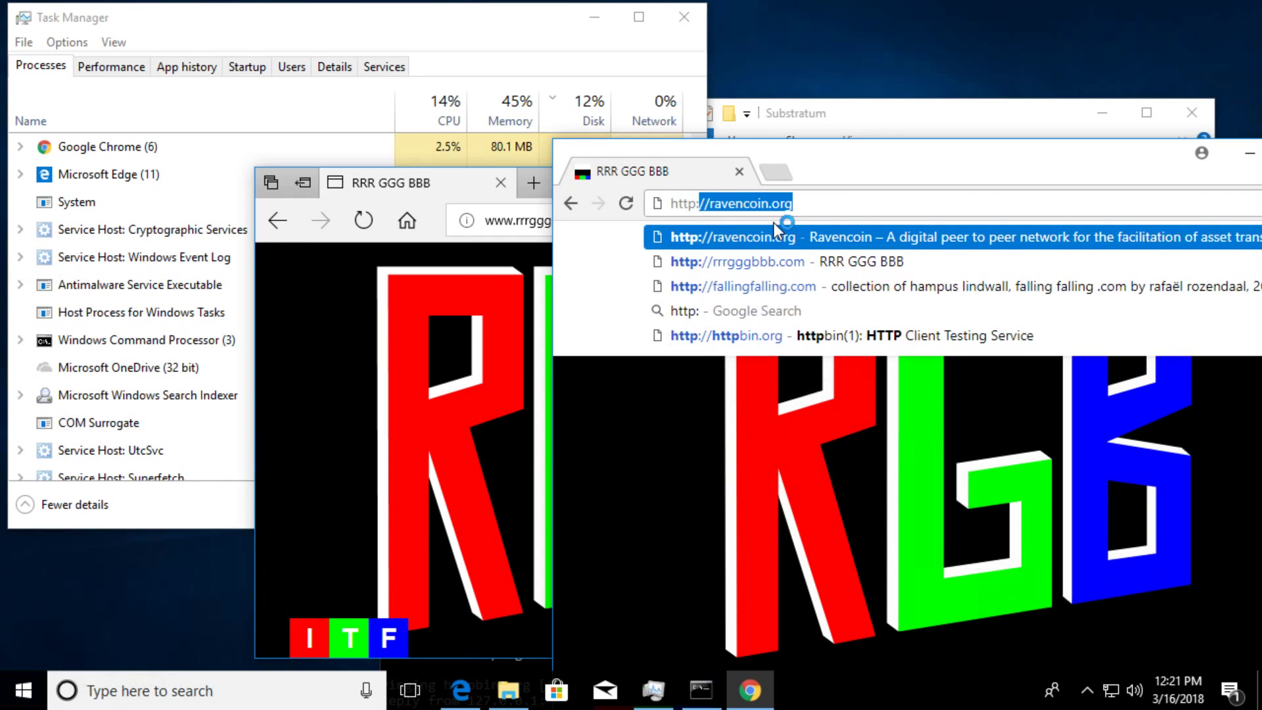
pyautogui.write('www.fa')
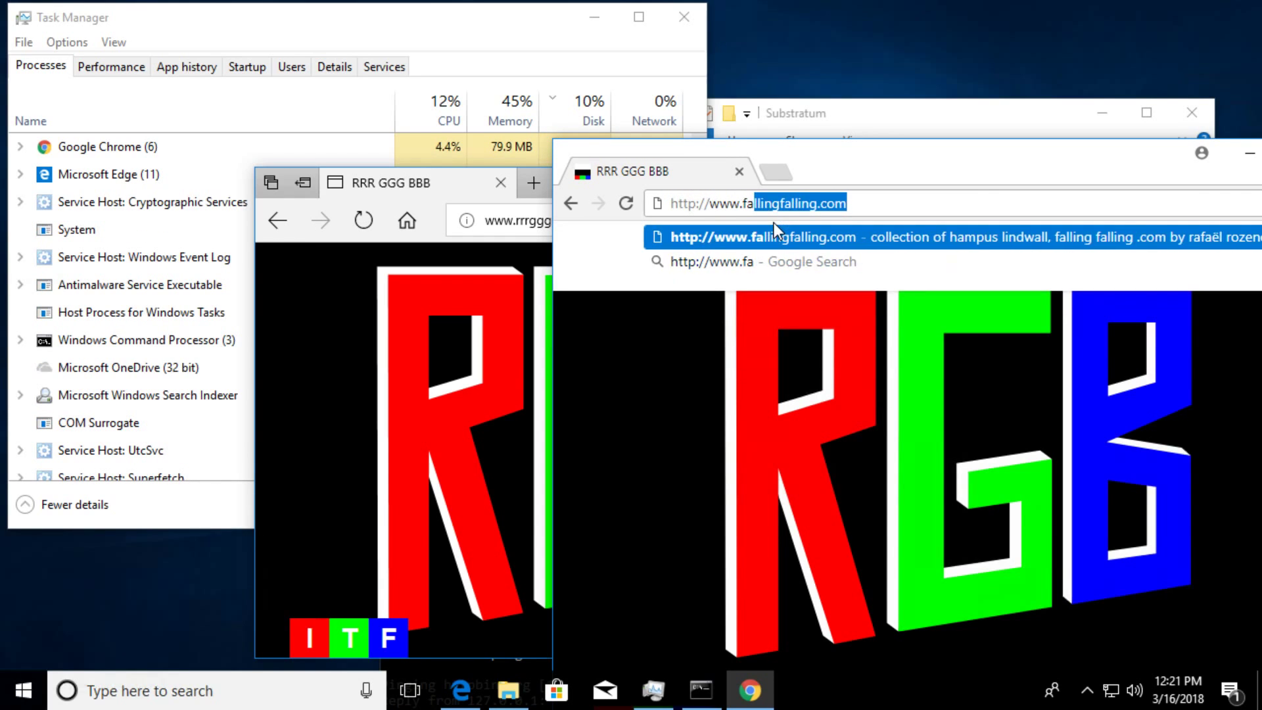
pyautogui.press('Return')
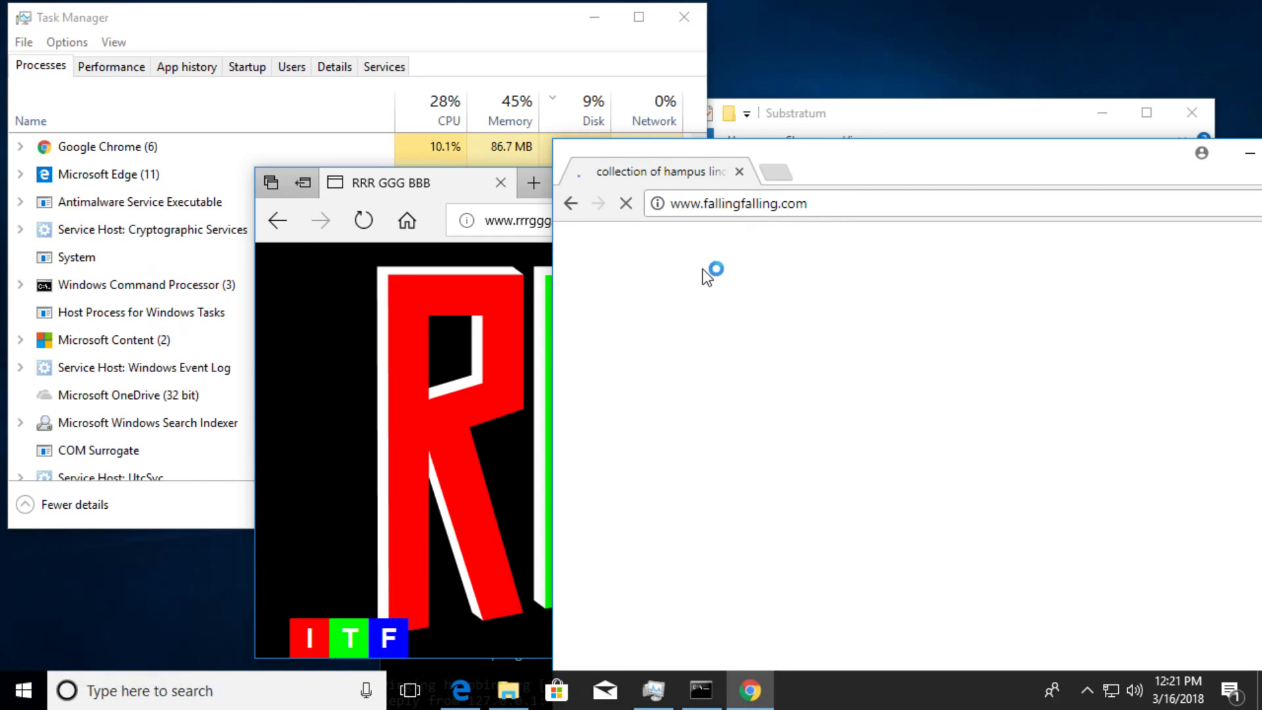
pyautogui.click(703, 214)
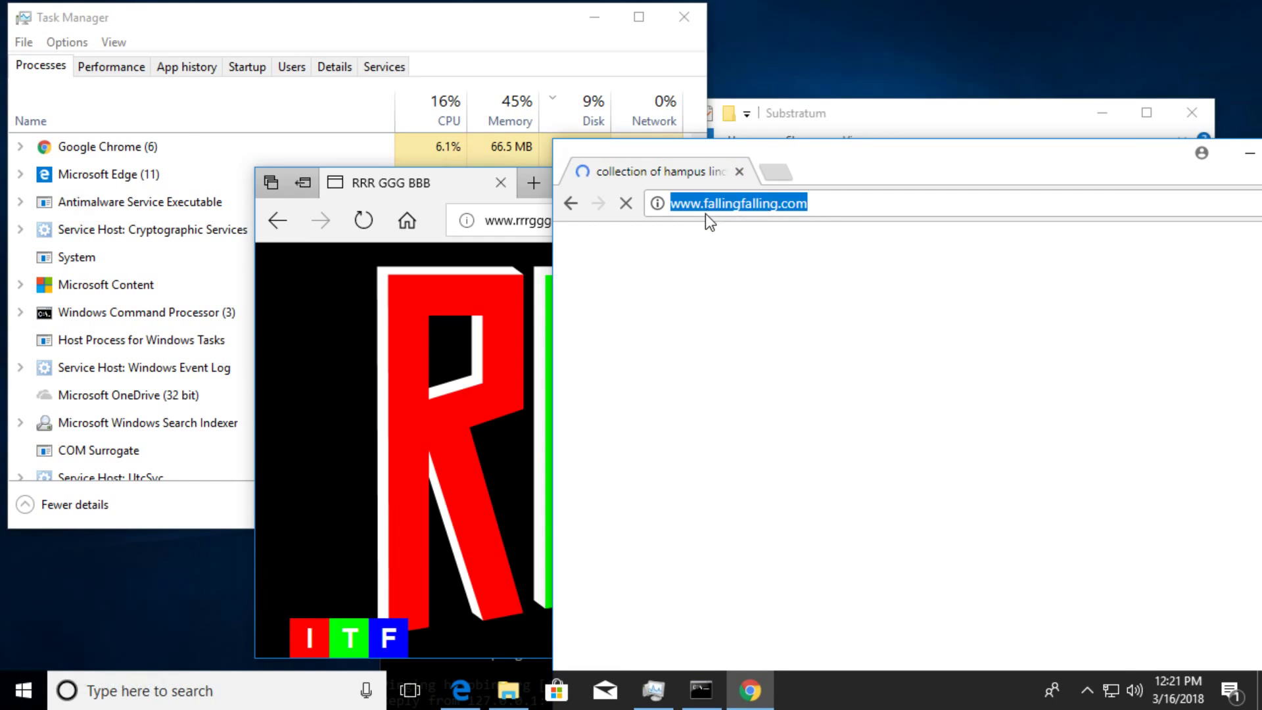
pyautogui.hotkey('ctrl', 'c')
pyautogui.click(506, 217)
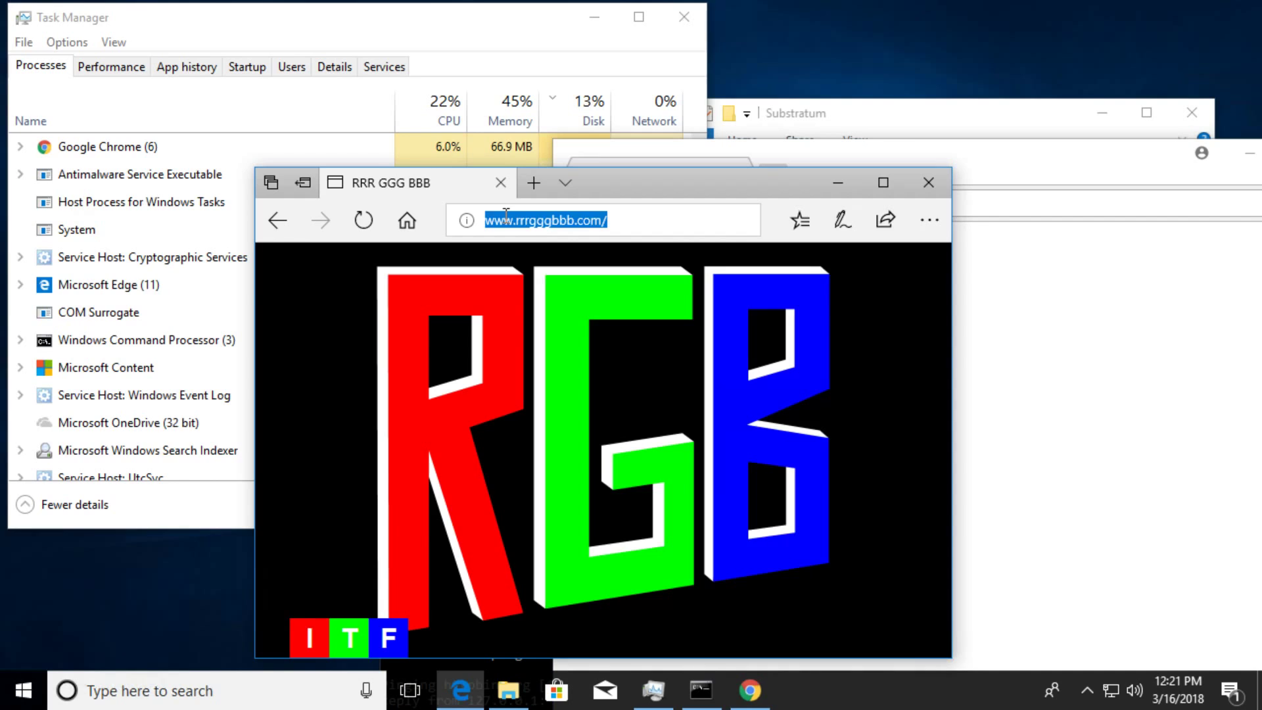
pyautogui.hotkey('ctrl', 'v')
pyautogui.press('Return')
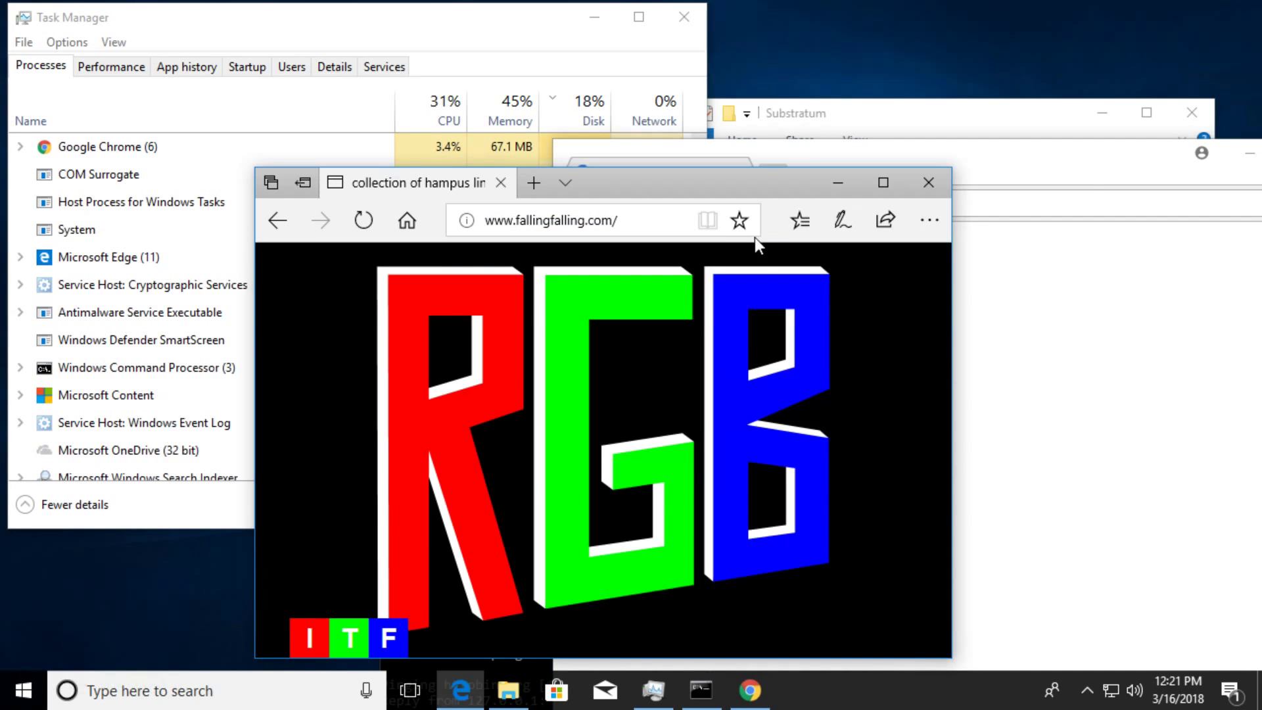
pyautogui.click(1066, 168)
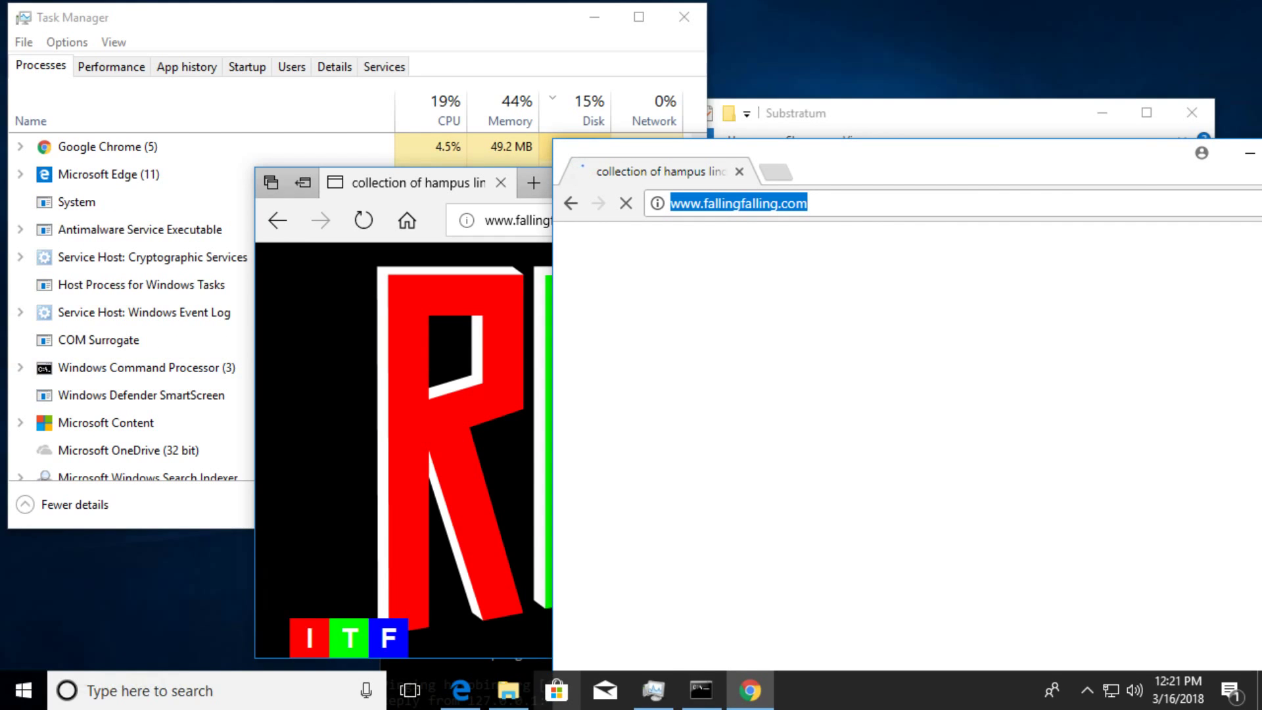
pyautogui.moveTo(653, 690)
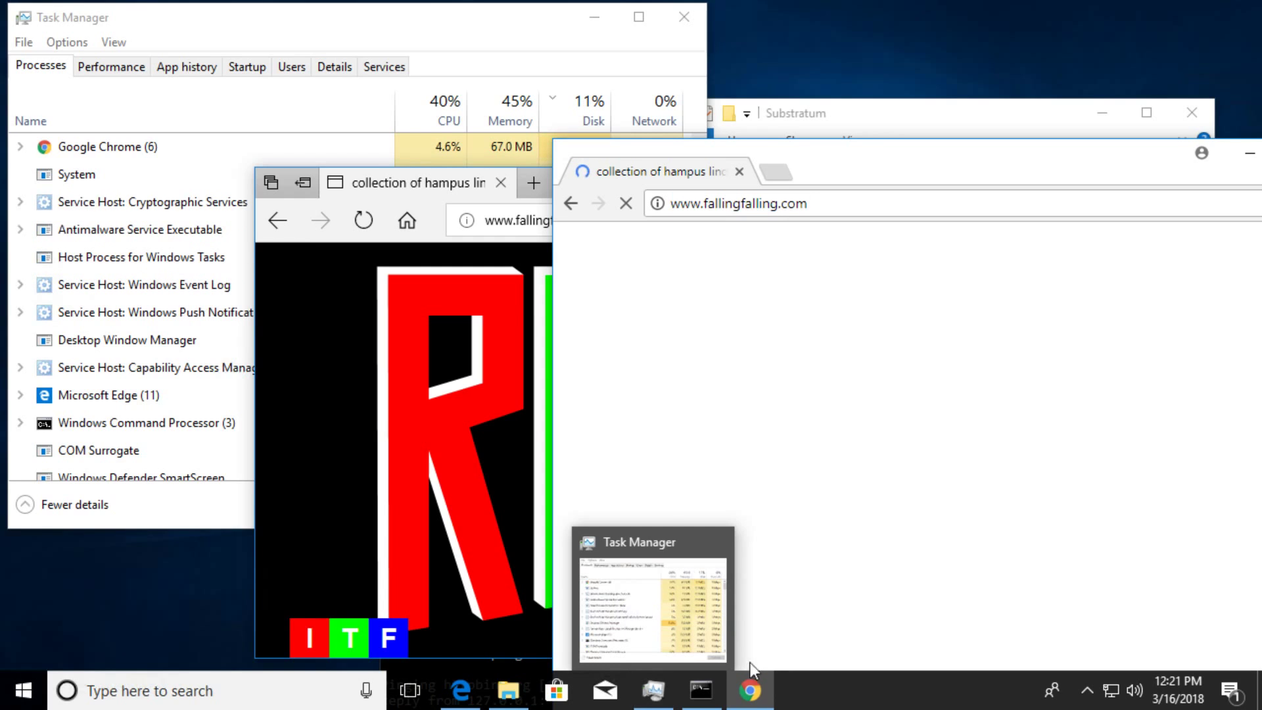
pyautogui.click(700, 689)
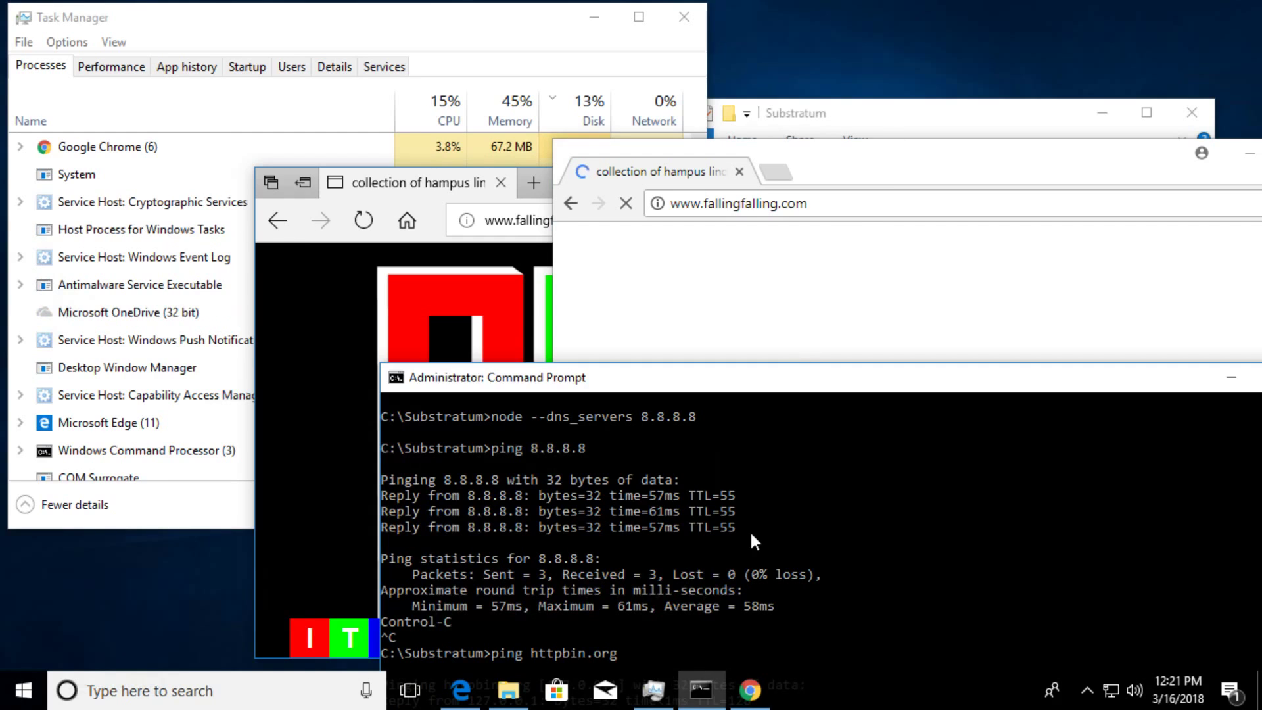
pyautogui.moveTo(782, 389); pyautogui.dragTo(739, 67)
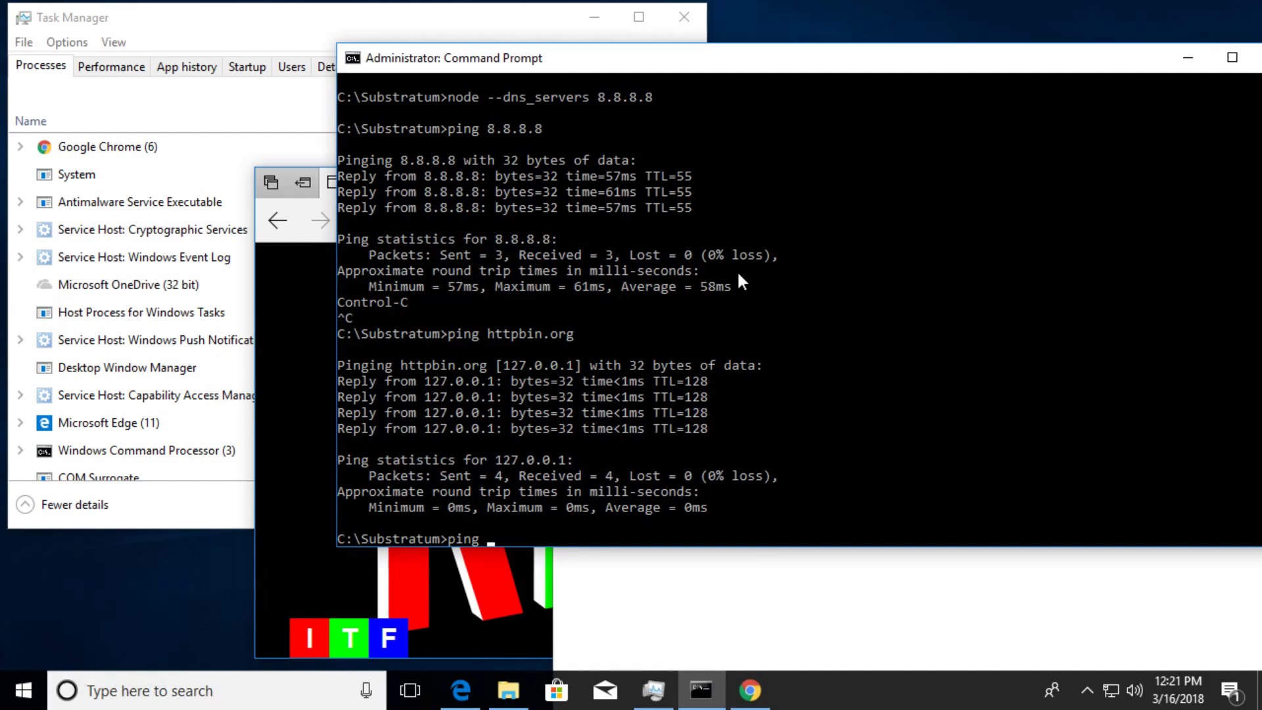
pyautogui.write('w')
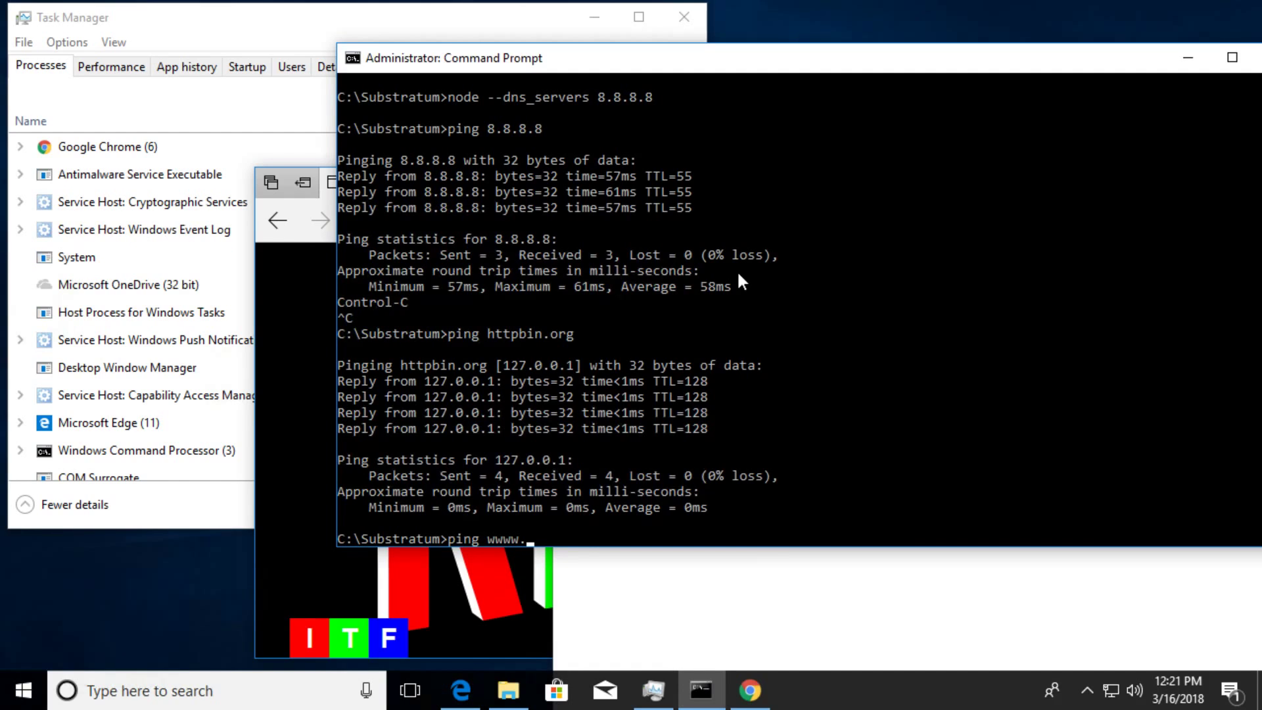
pyautogui.write('.fallingfalling.com')
pyautogui.press('Return')
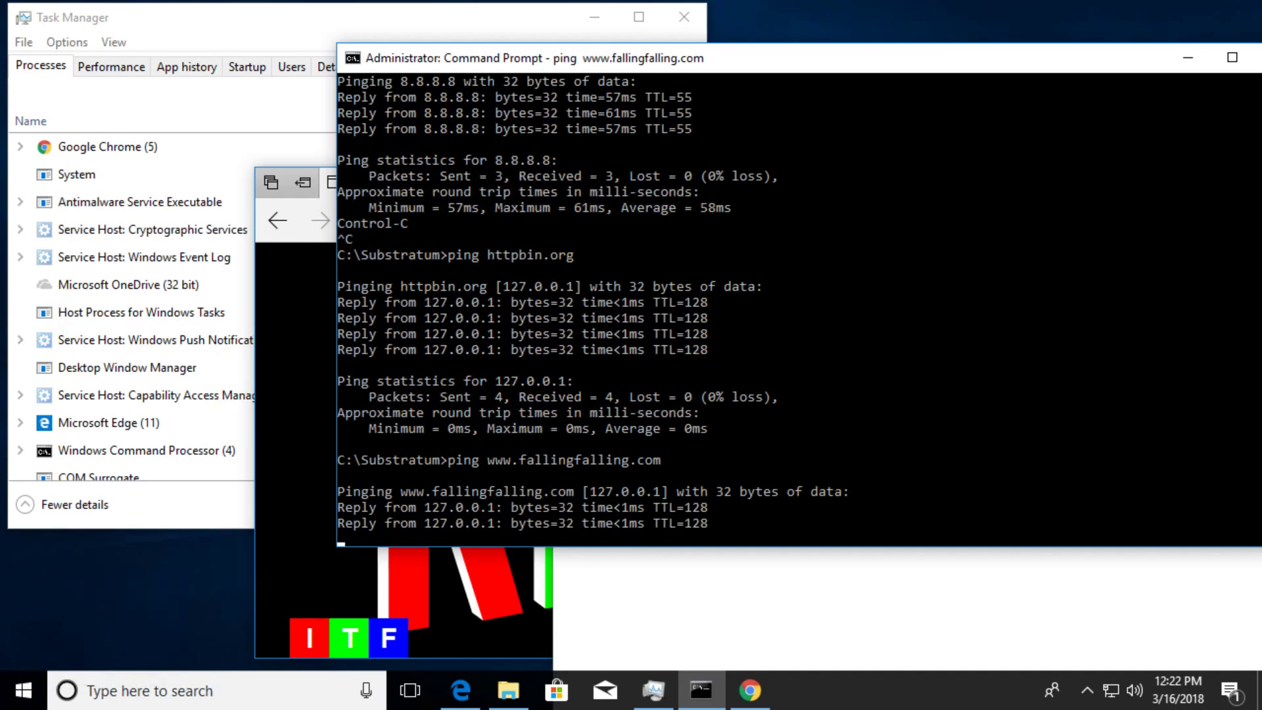
pyautogui.click(734, 567)
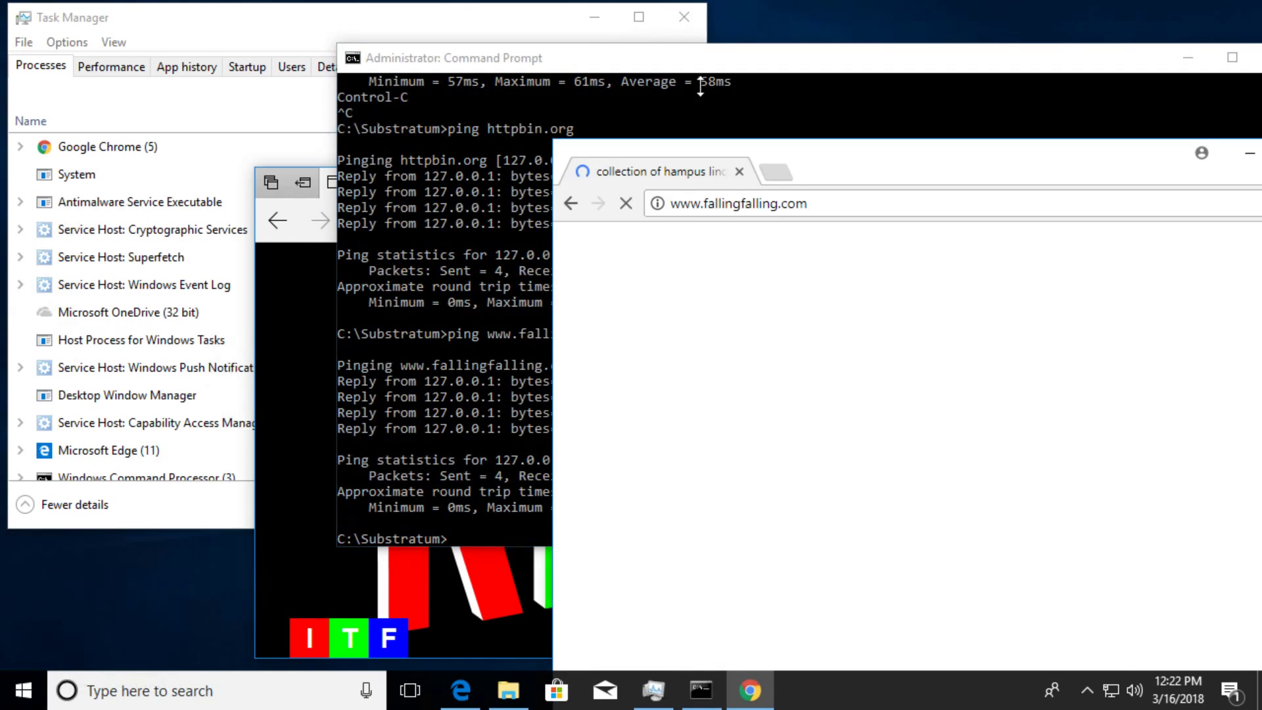
# Step: Go back twice in Edge, past rrrgggbbb.com to the htttpbin.org page
pyautogui.moveTo(602, 56); pyautogui.dragTo(398, 394)
pyautogui.click(289, 310)
pyautogui.click(289, 216)
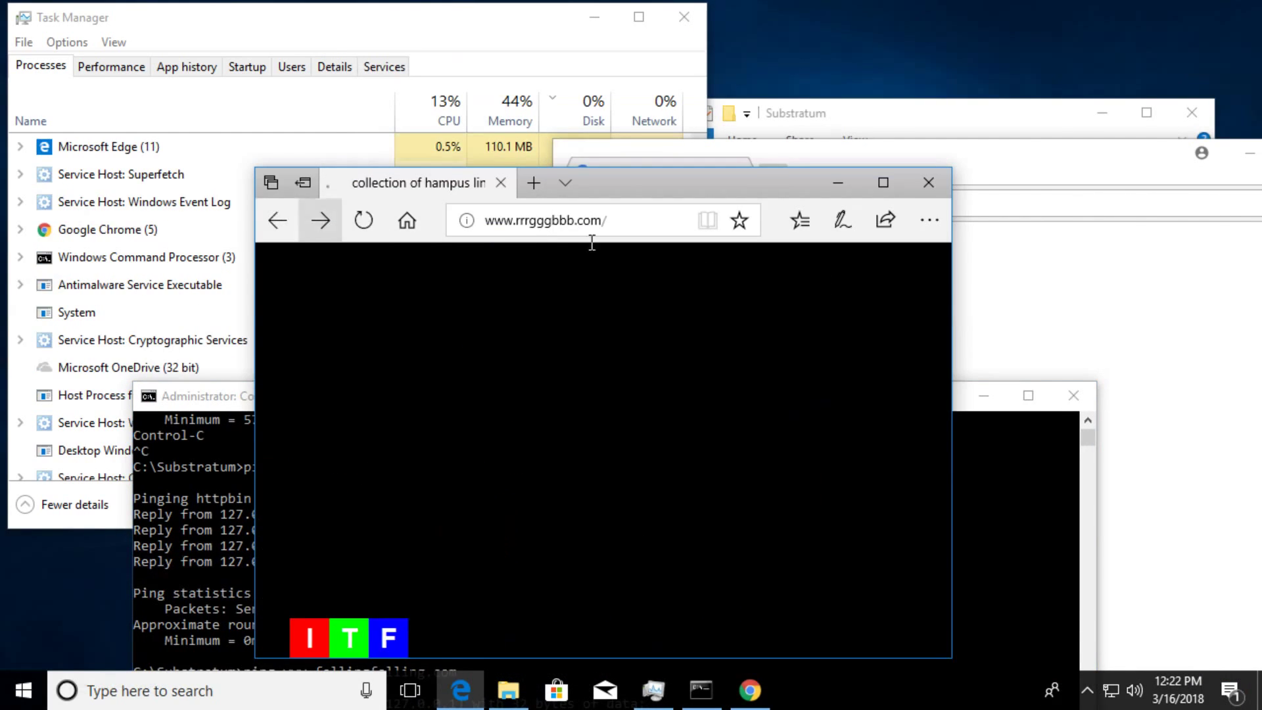
pyautogui.click(274, 216)
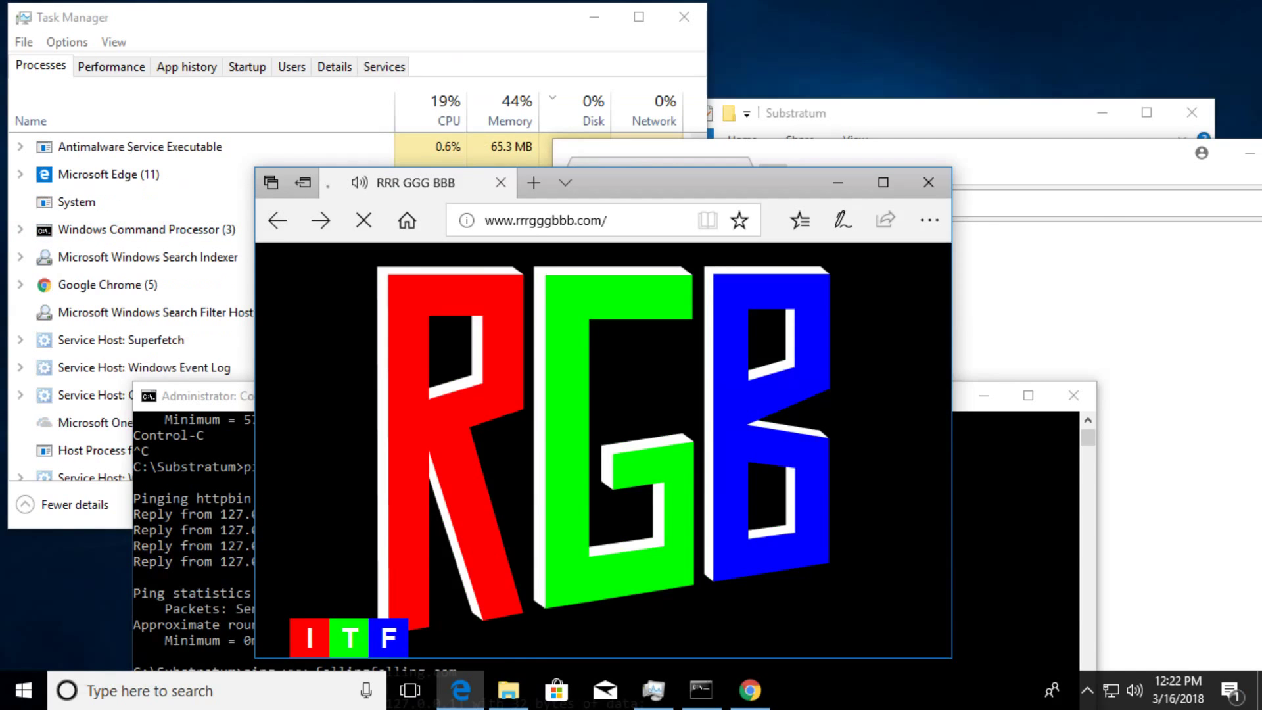
# Step: Go back twice in Chrome to htttpbin.org, then bring Command Prompt forward
pyautogui.click(1152, 311)
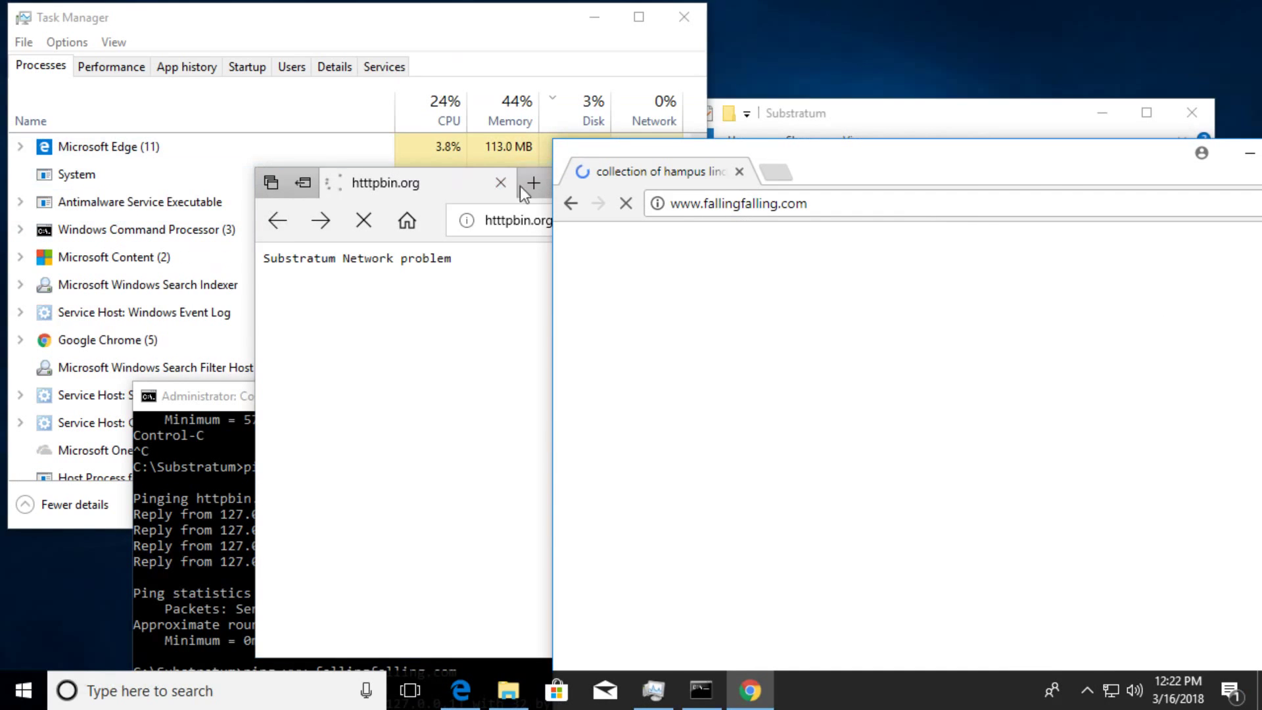
pyautogui.click(569, 204)
pyautogui.click(569, 203)
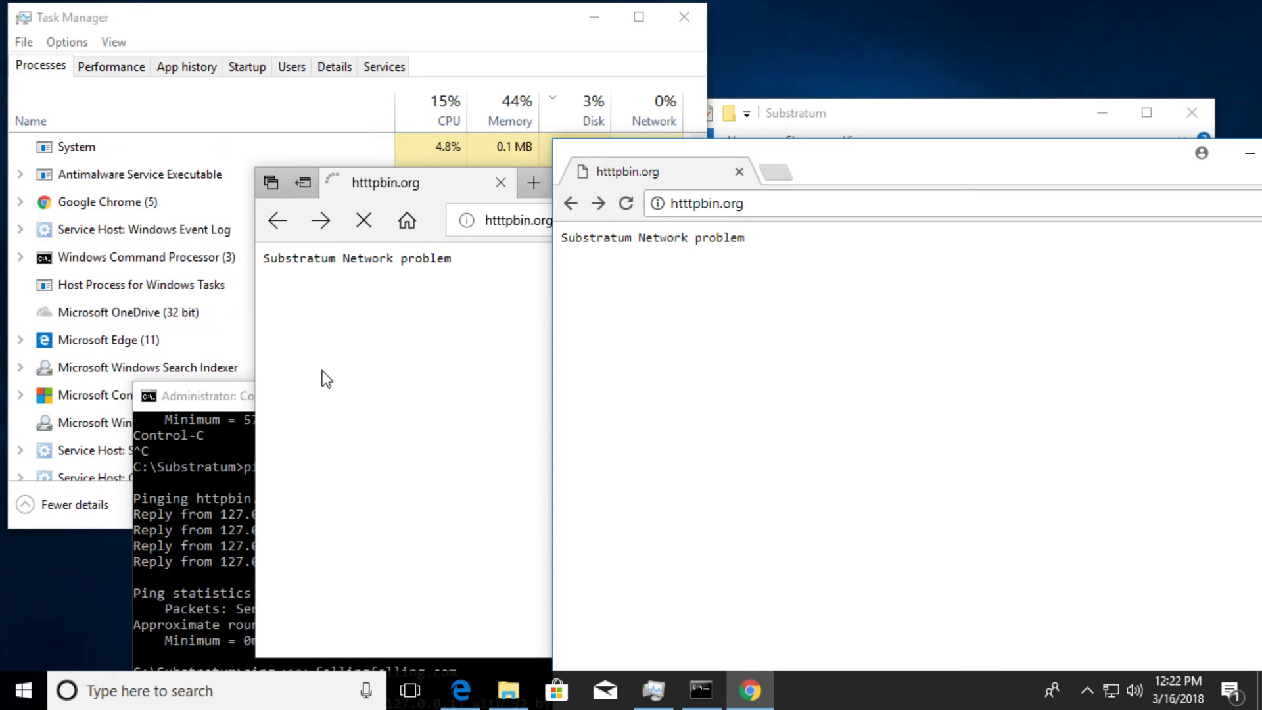
pyautogui.moveTo(321, 257); pyautogui.dragTo(329, 258)
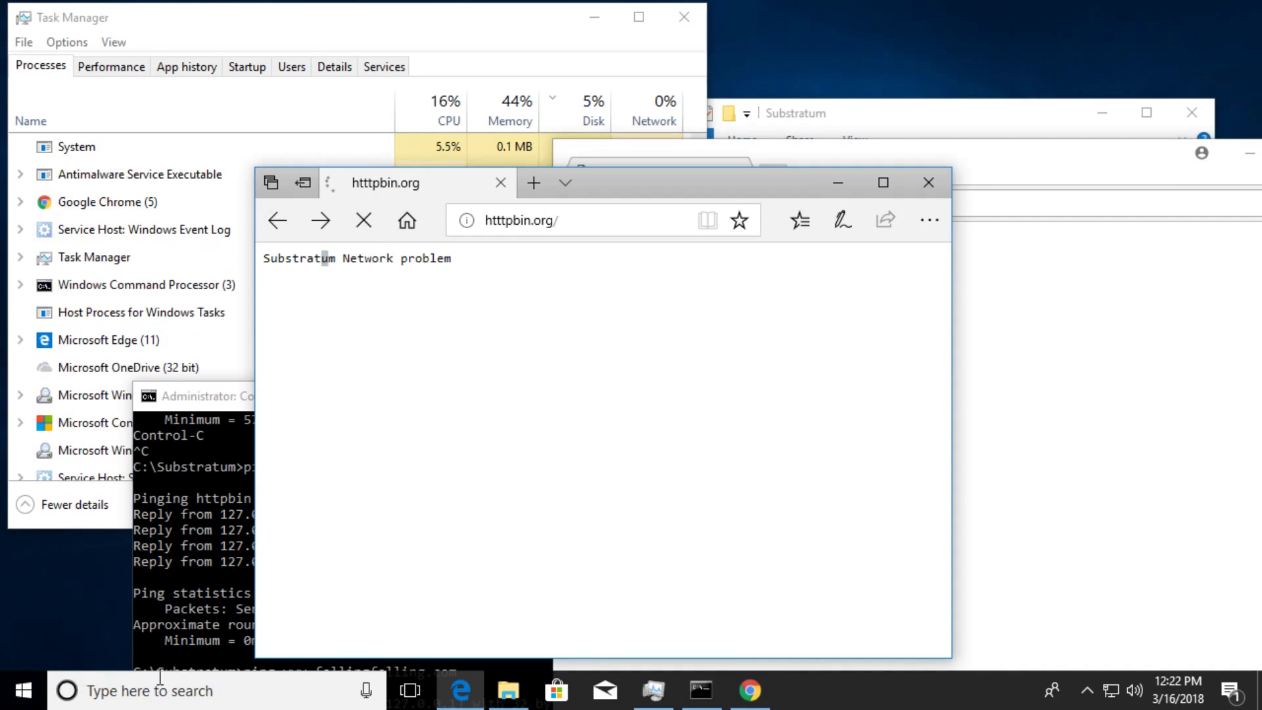
pyautogui.click(203, 533)
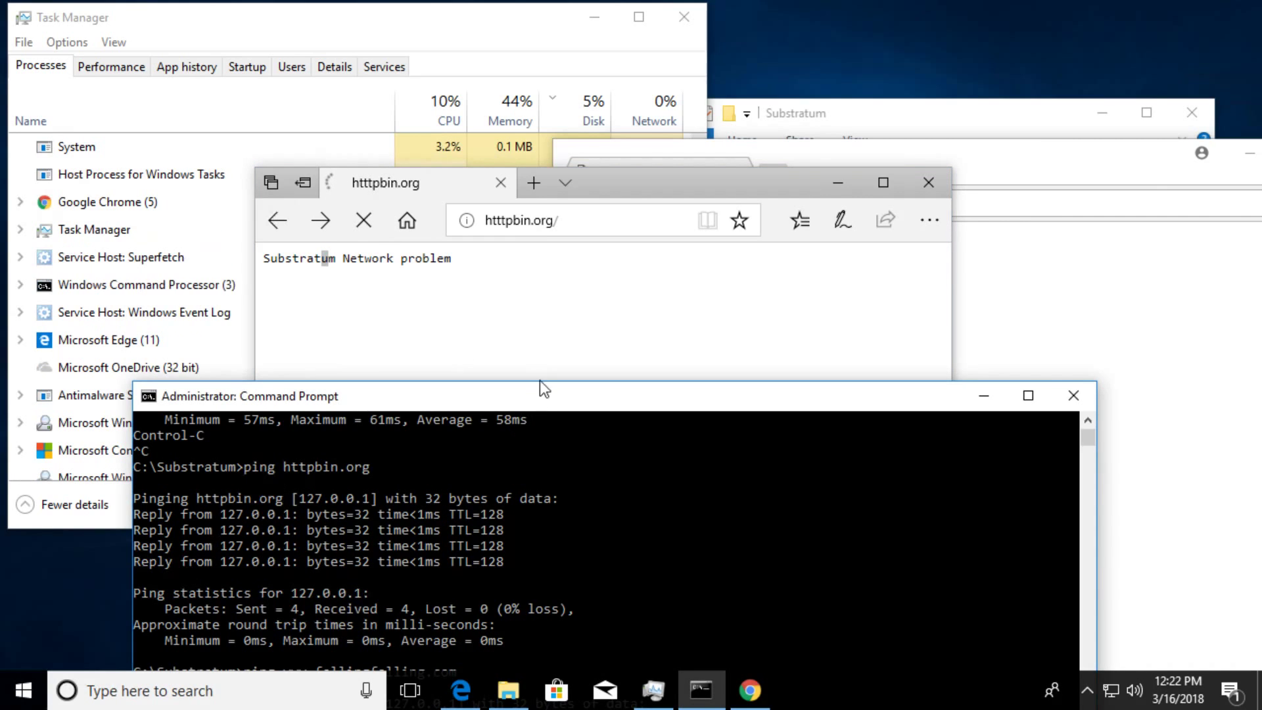
pyautogui.moveTo(539, 391); pyautogui.dragTo(577, 277)
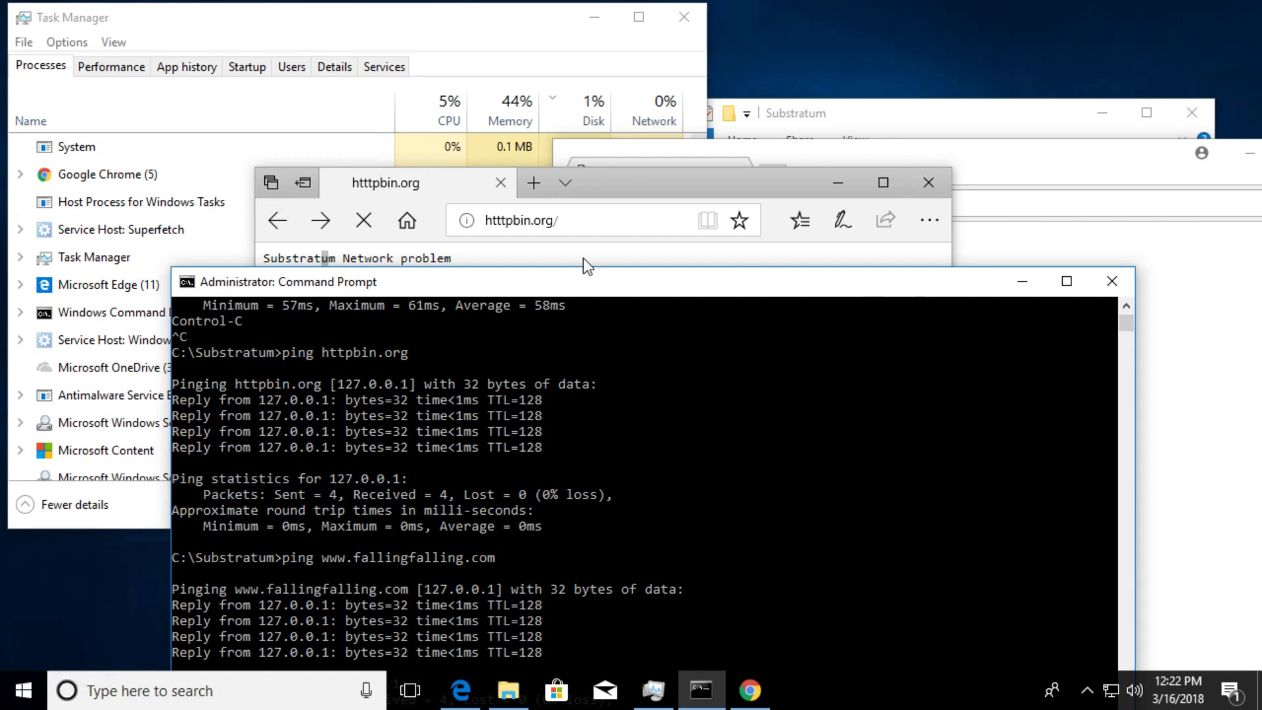
pyautogui.moveTo(575, 290); pyautogui.dragTo(669, 99)
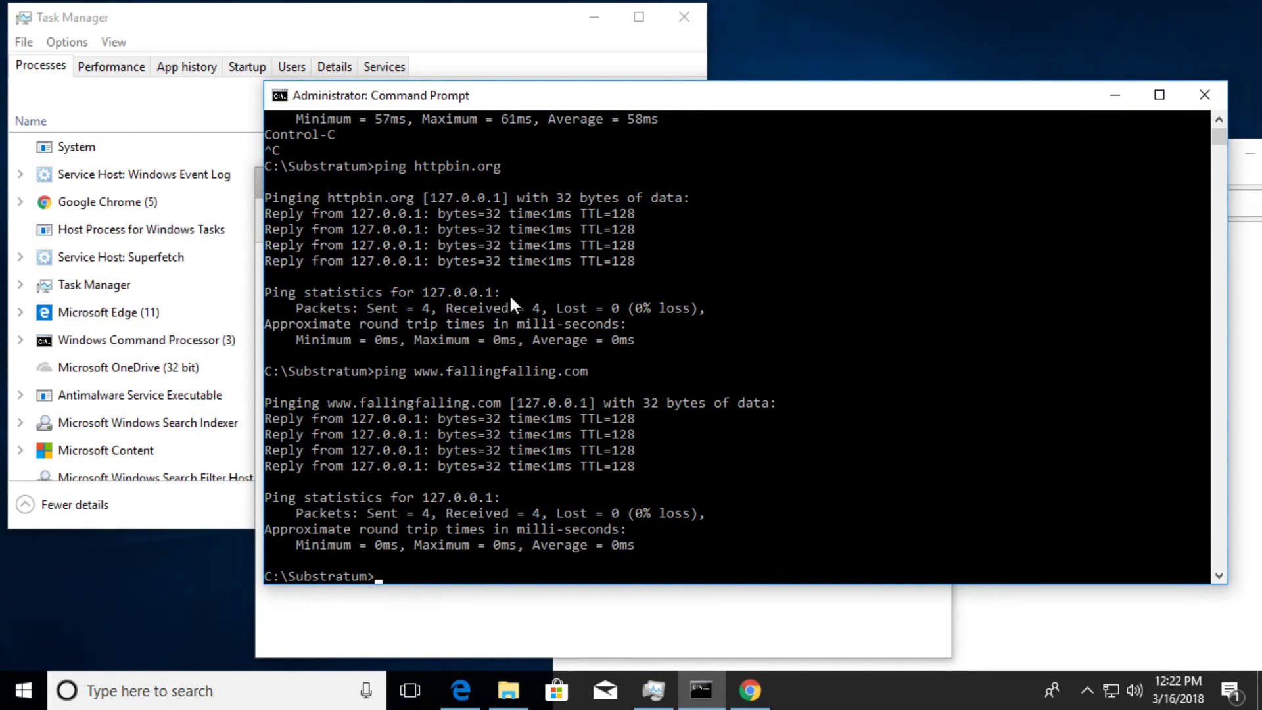
pyautogui.click(137, 506)
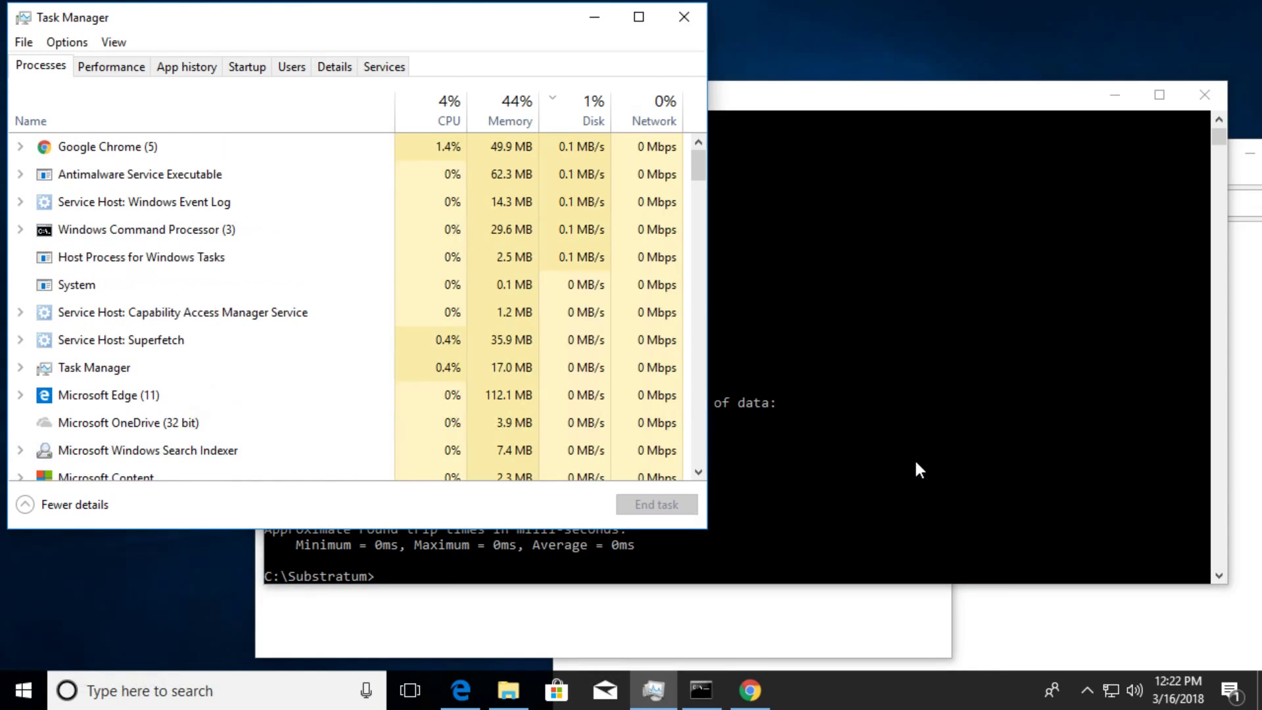
pyautogui.click(915, 486)
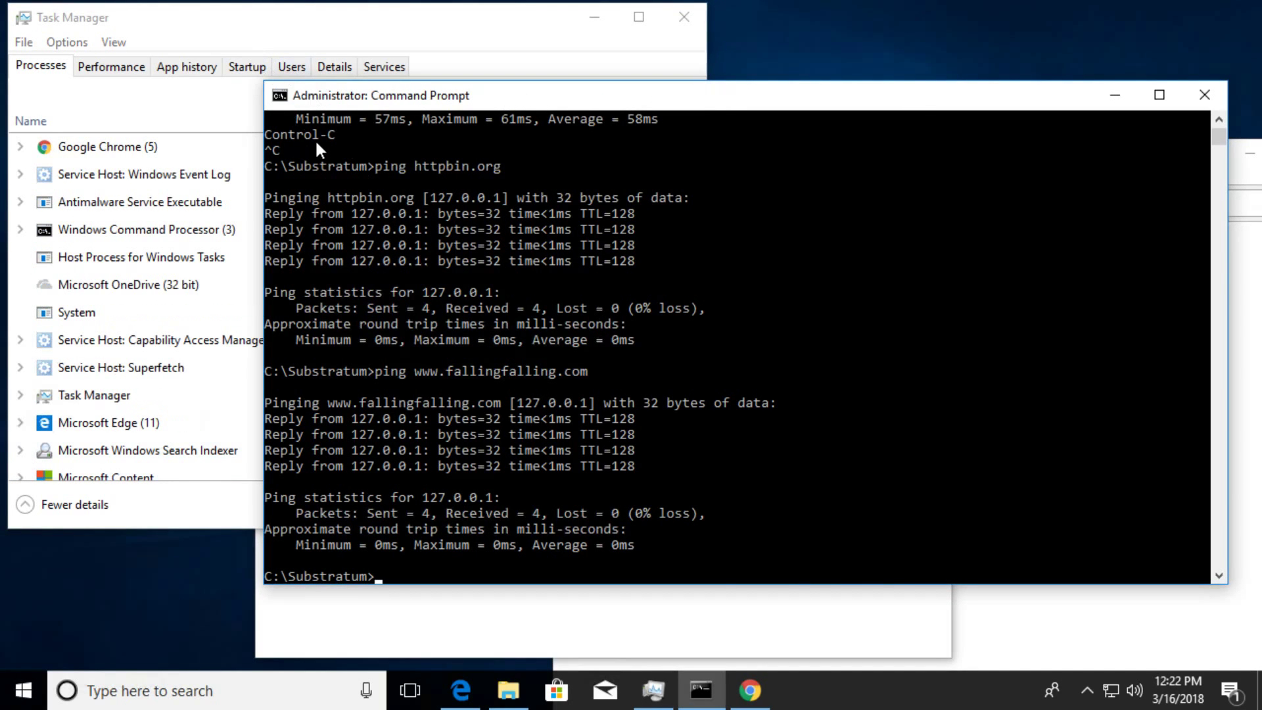
pyautogui.moveTo(394, 104); pyautogui.dragTo(353, 127)
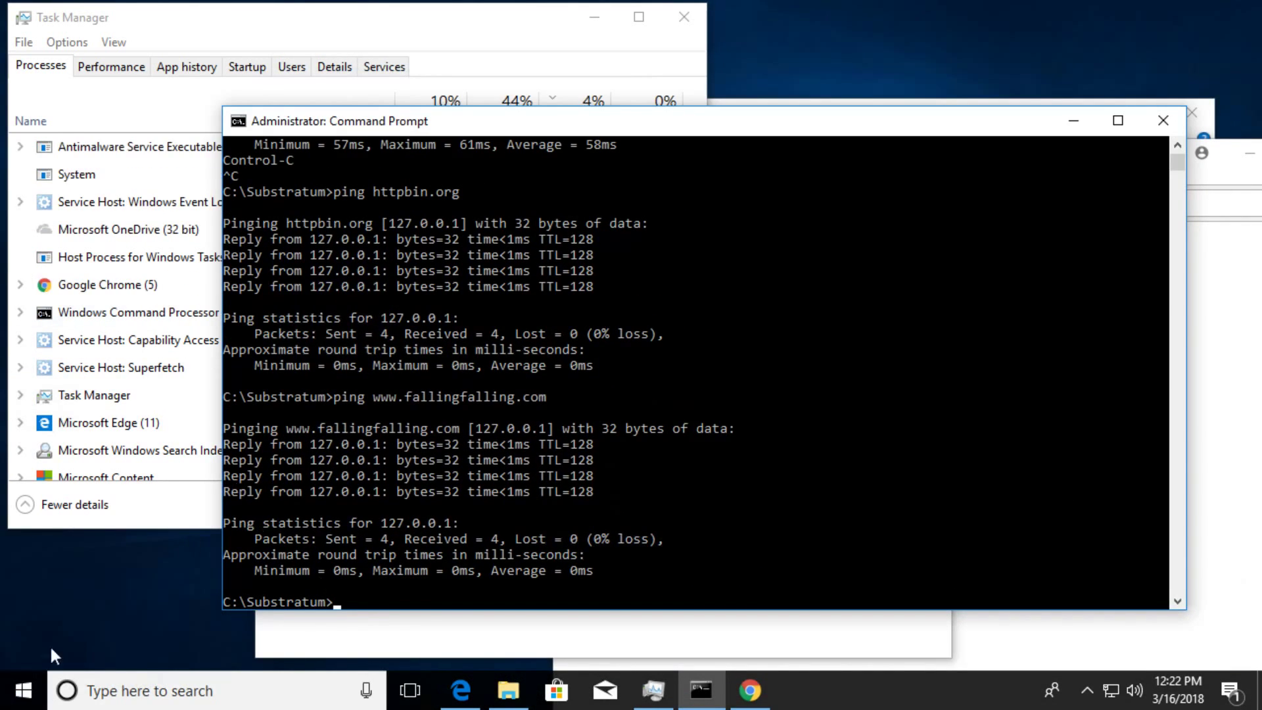
pyautogui.click(121, 604)
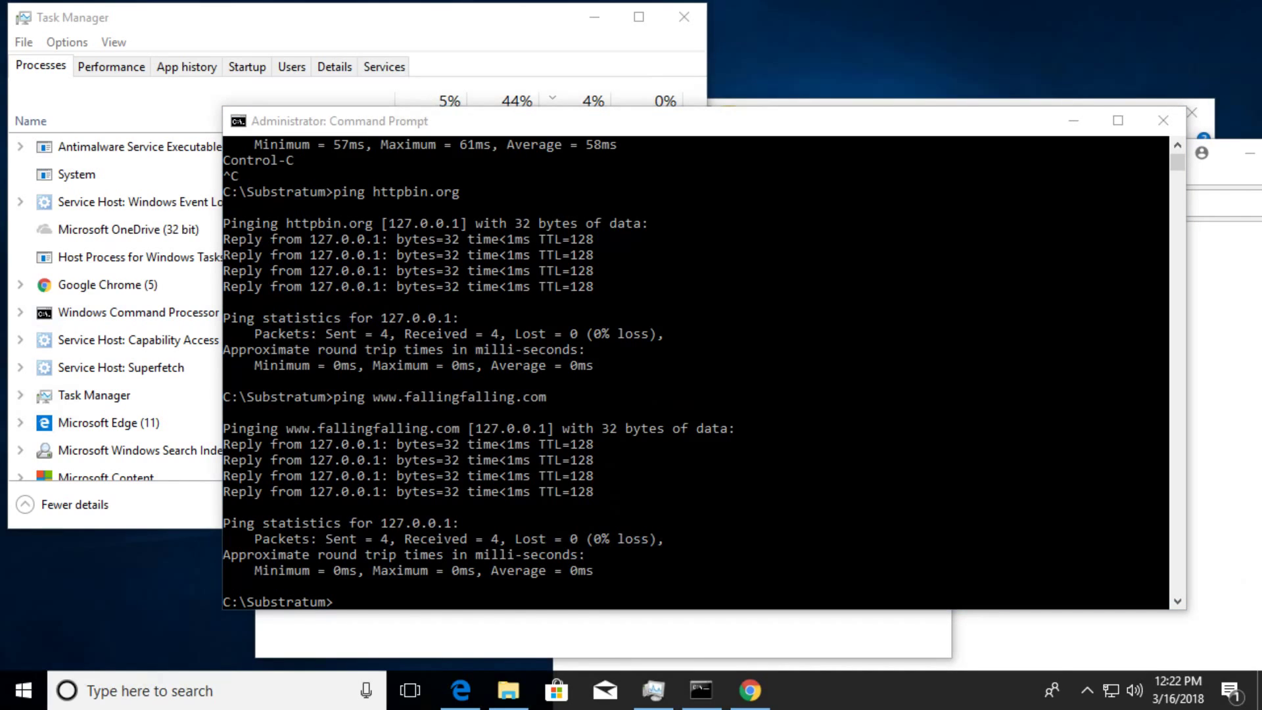